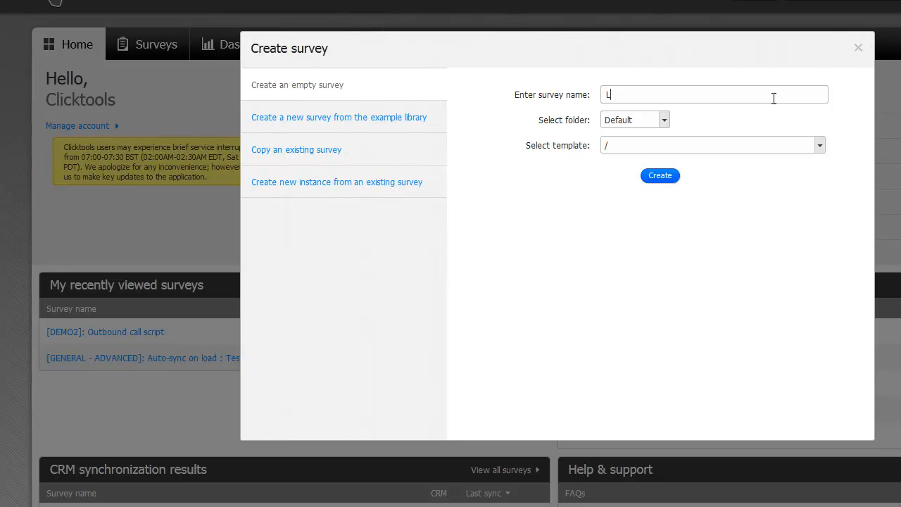
Step: Create an empty survey named "Live call script" in the Default folder using the "[DEMO]: General form/survey" template
text(e call script)
click(793, 140)
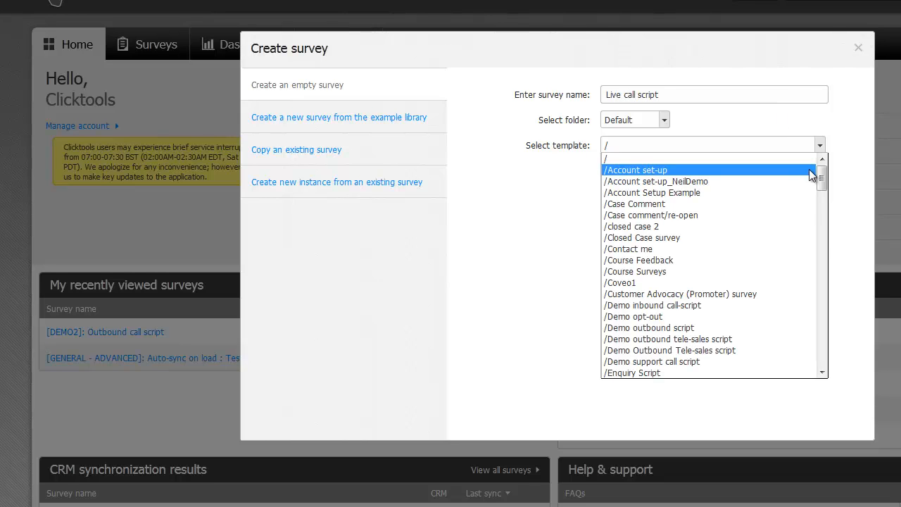
drag(820, 170, 750, 383)
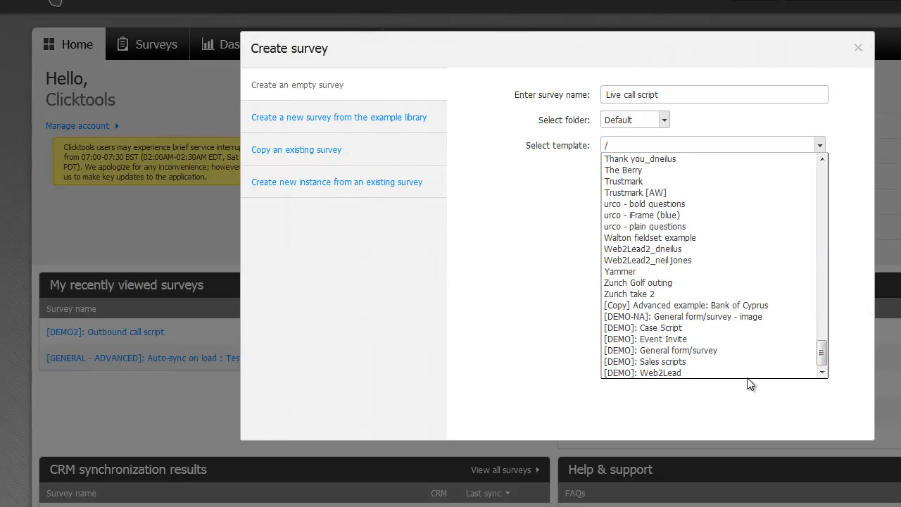
click(677, 350)
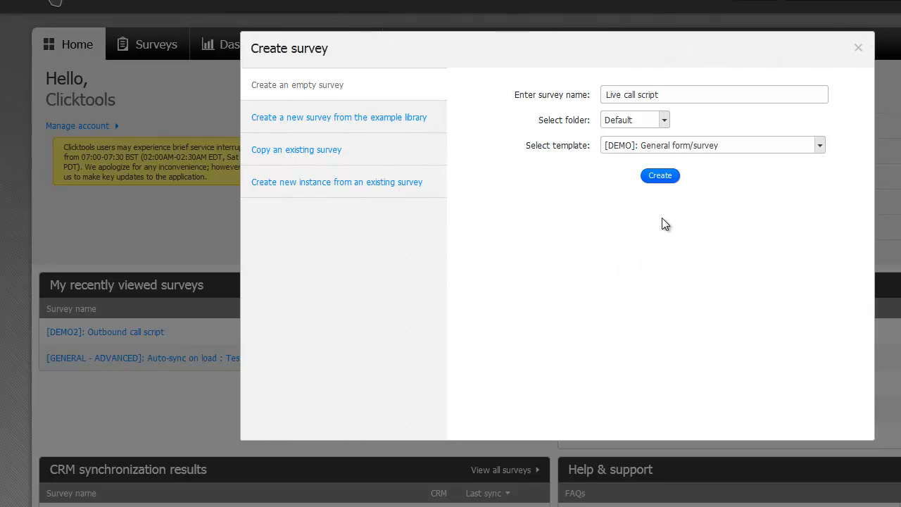
click(661, 176)
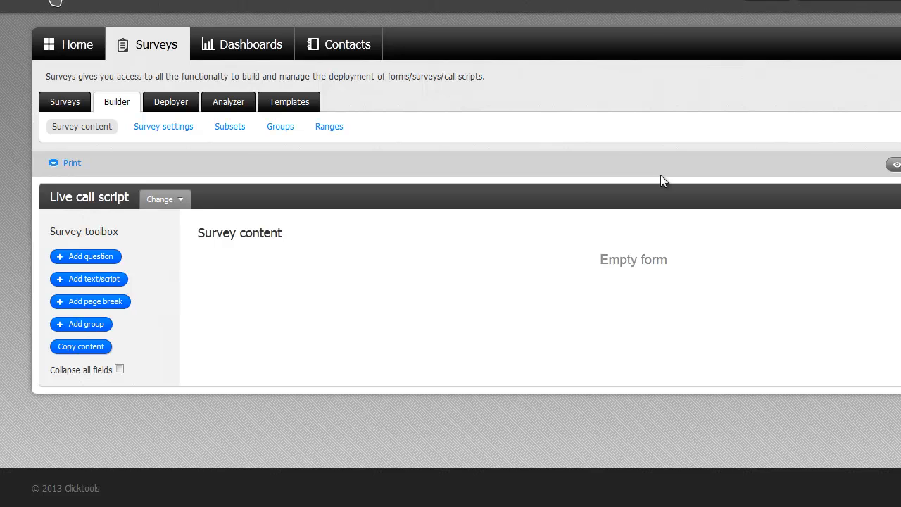
Step: Add a radio question with the text "Hello, my name is CALLER NAME, may I please speak with CONTACT NAME?"
click(90, 257)
click(554, 237)
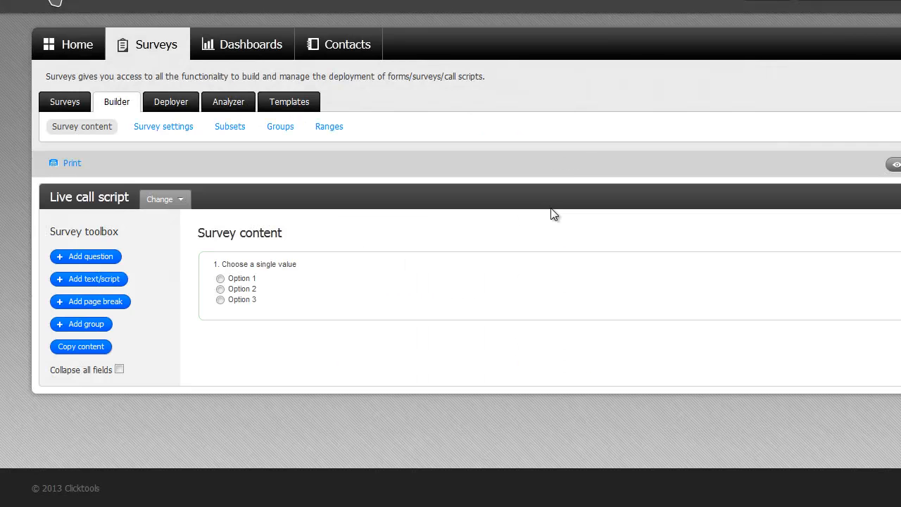
mouse_move(559, 292)
click(695, 307)
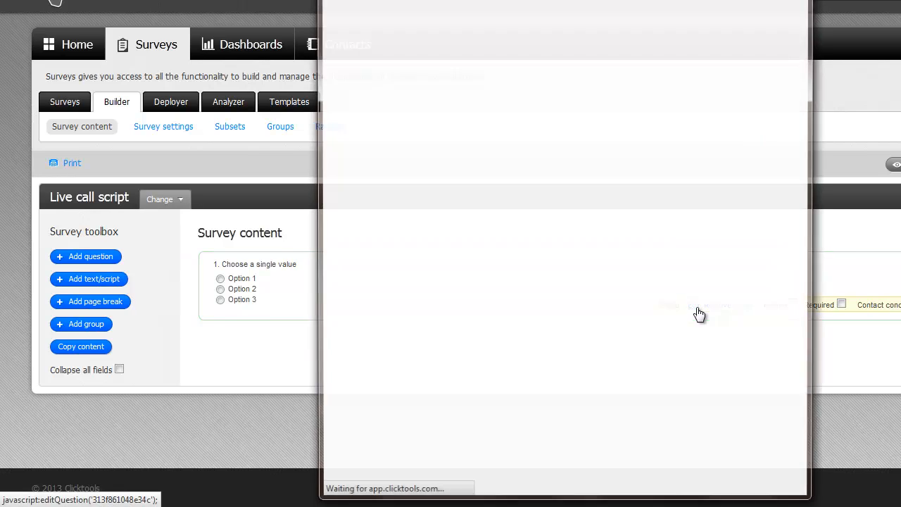
drag(548, 106, 418, 110)
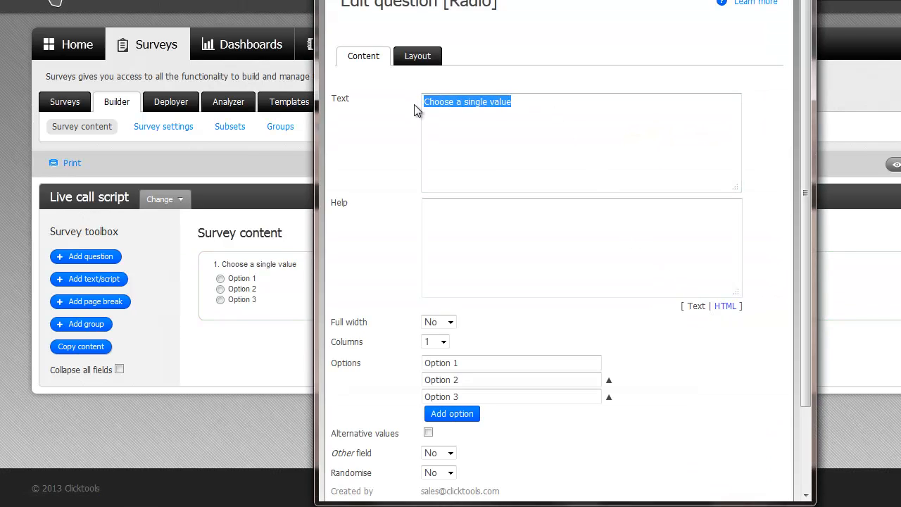
text(Hello, )
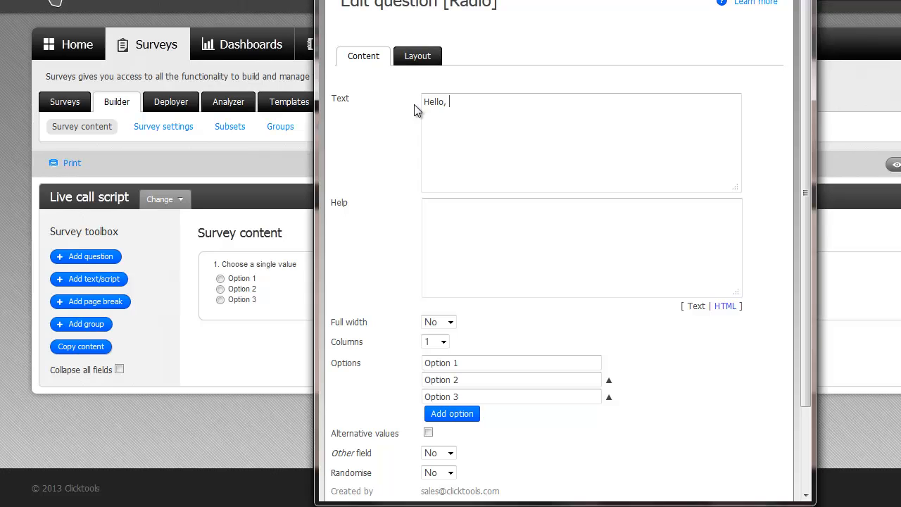
text(my name is CALLER NAME,)
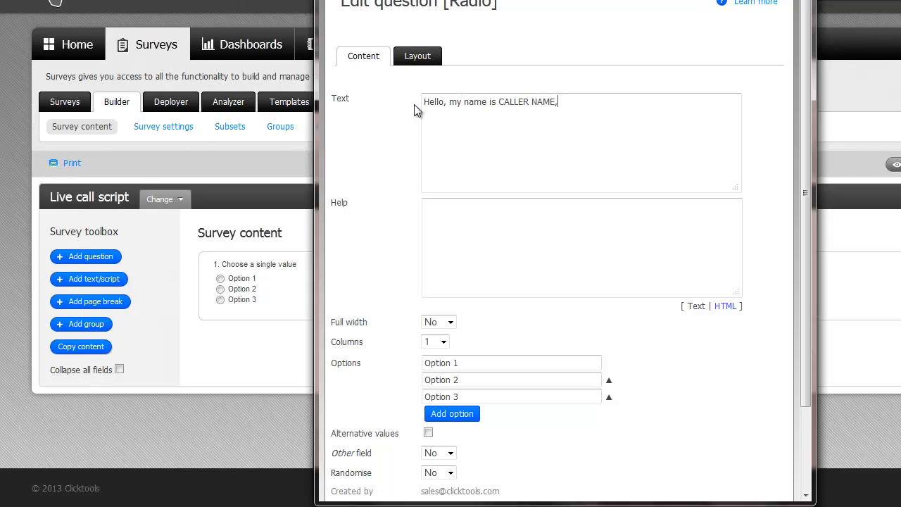
text( may I please speak with )
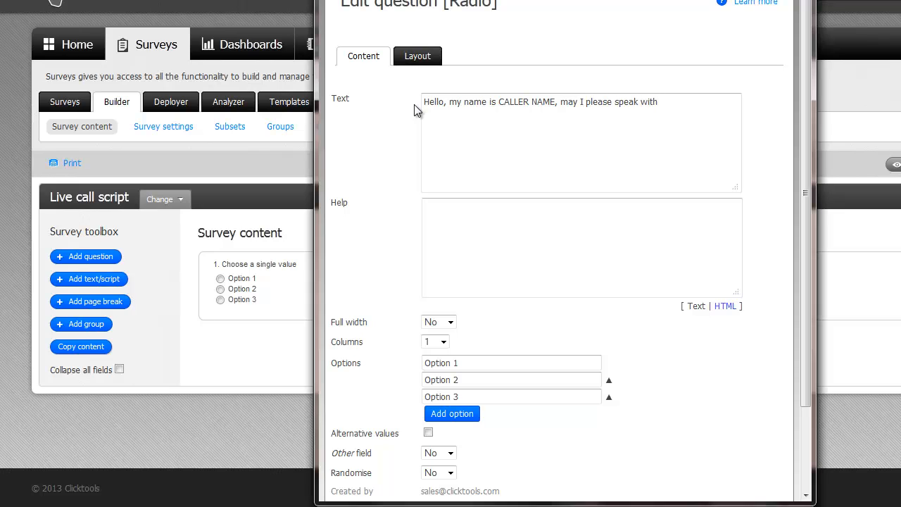
text(CONTACT NAME?)
Step: Set the question's first two answer options to "Yes" and "No", and clear the third option
drag(461, 359, 410, 364)
text(Yes)
key(Tab)
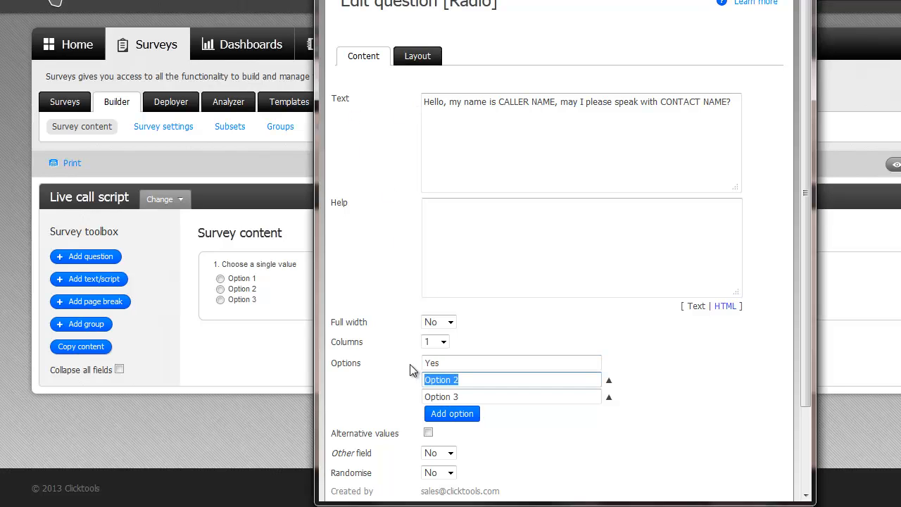
text(No)
key(Tab)
key(Tab)
key(BackSpace)
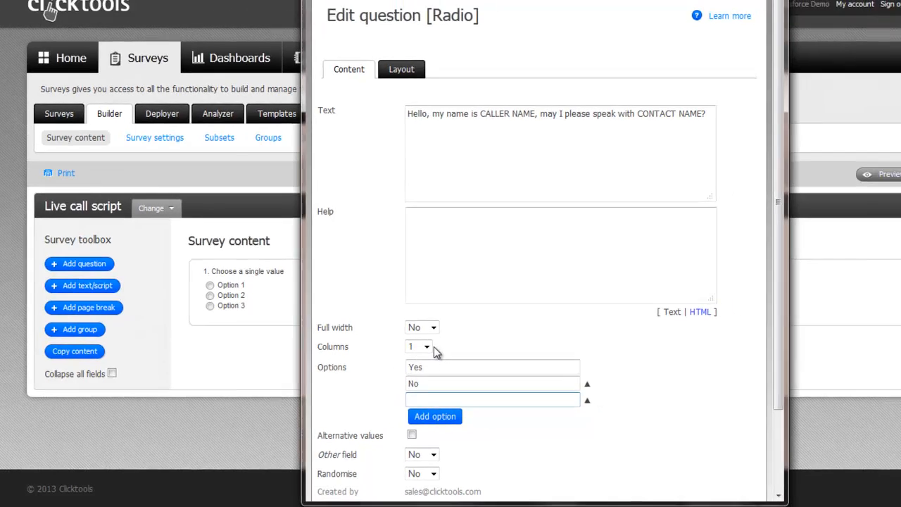
Step: Lay out the answer options in 2 columns and apply the question changes
click(435, 342)
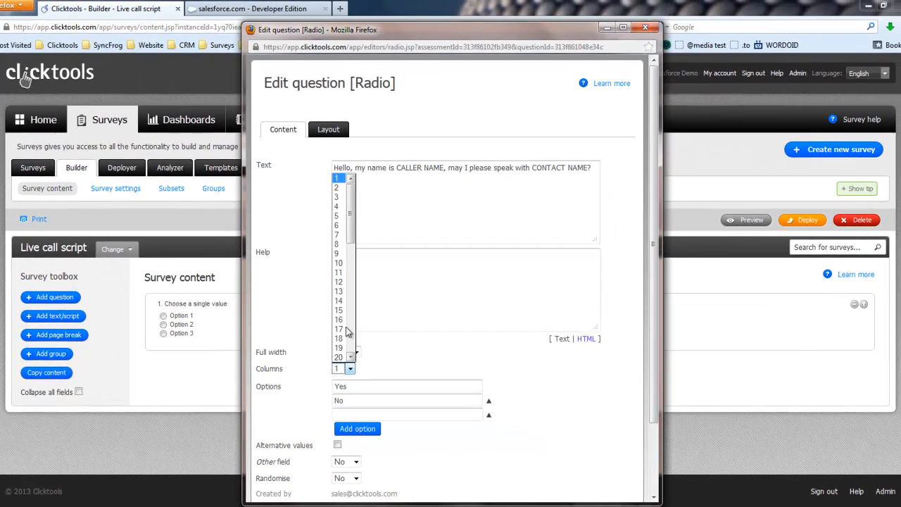
click(337, 188)
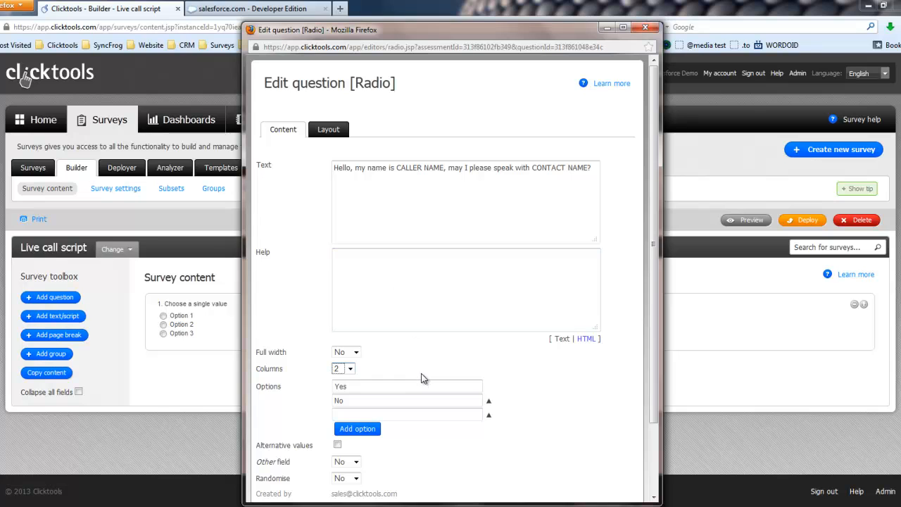
scroll(429, 392, down, 2)
click(428, 486)
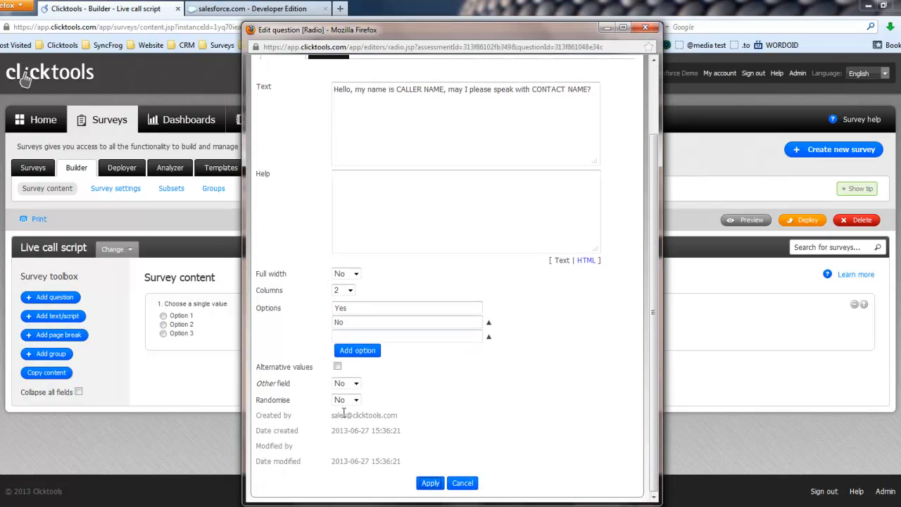
Step: Add a copy of the first question to the survey
mouse_move(223, 306)
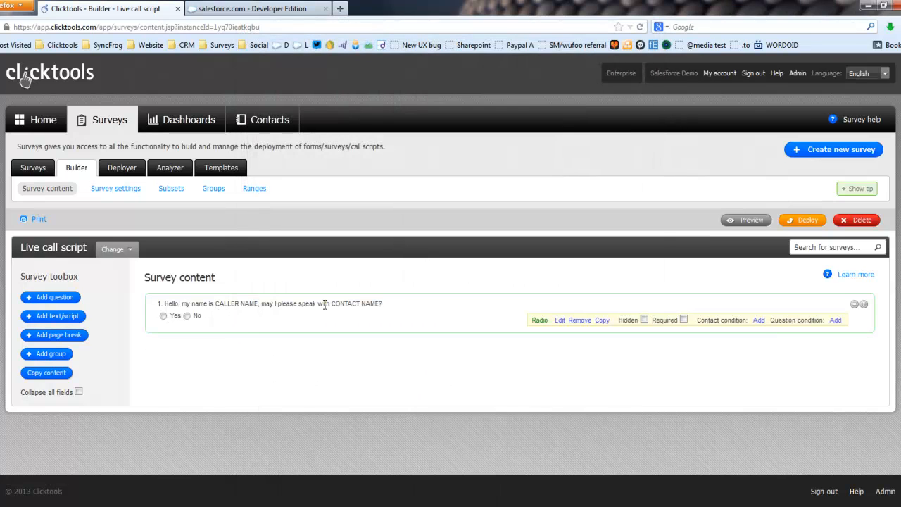
click(602, 320)
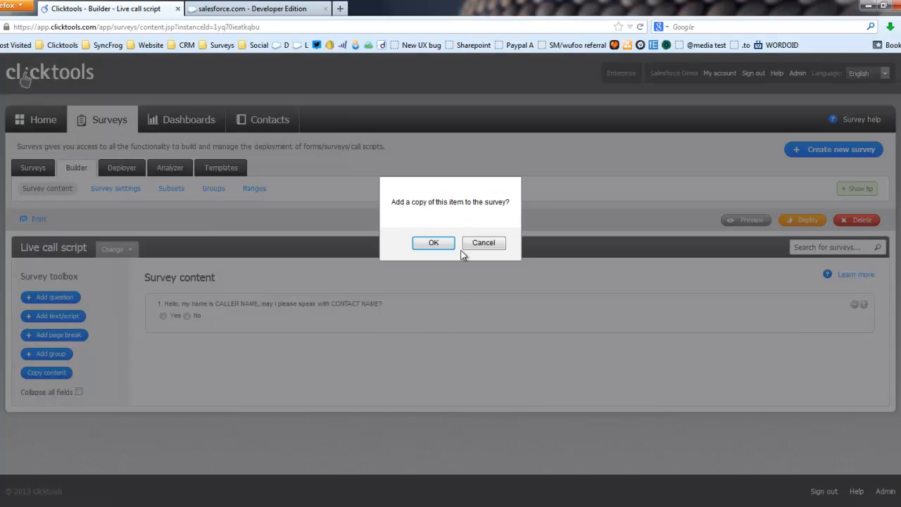
click(430, 243)
Step: Open the copied second question for editing and remove "my name is CALLER NAME, may I please speak with" from its text
mouse_move(392, 299)
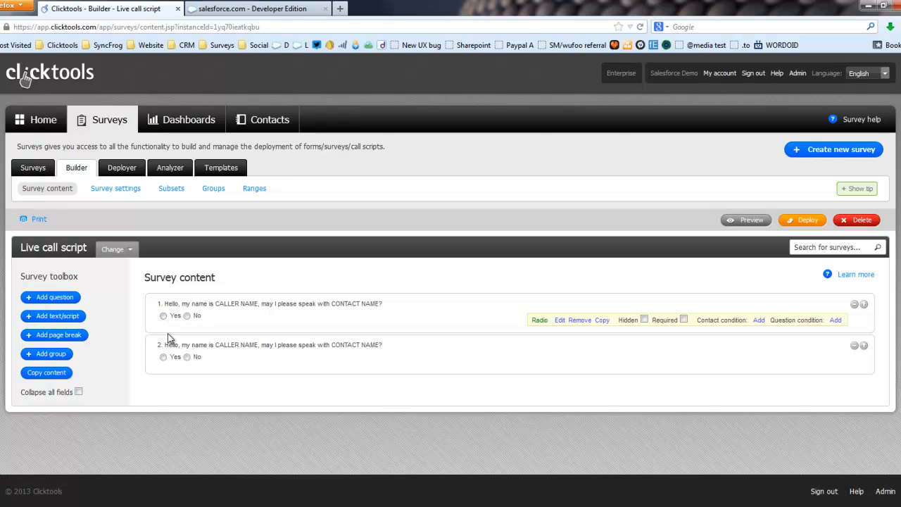
mouse_move(183, 354)
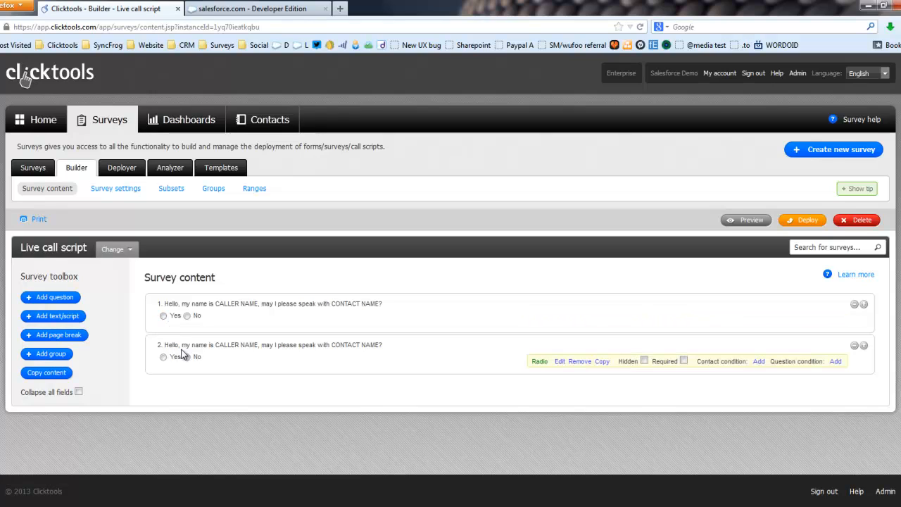
click(558, 362)
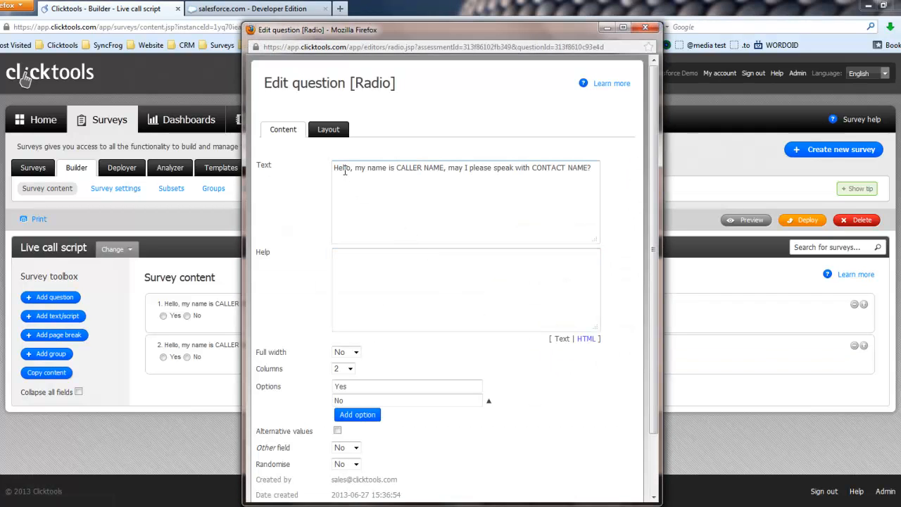
drag(354, 169, 450, 171)
key(Delete)
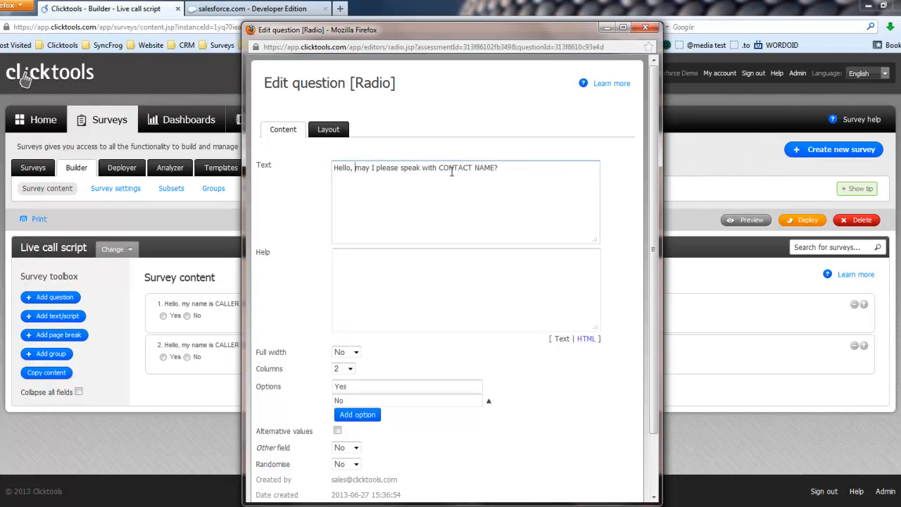
key(ctrl+shift+Right)
key(ctrl+shift+Right)
key(ctrl+shift+Right)
key(ctrl+shift+Right)
key(ctrl+shift+Right)
key(Delete)
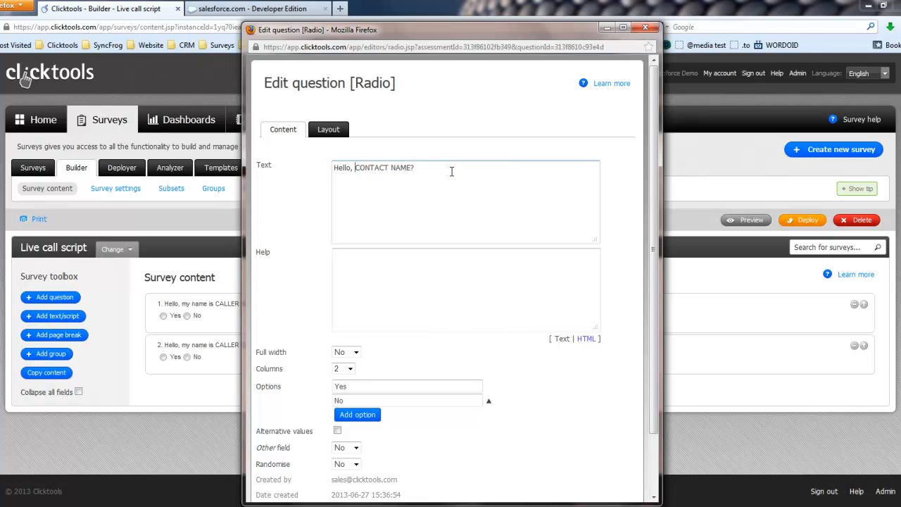
Step: Extend the second question's greeting to read "Hello, CONTACT NAME, my name is CALLER NAME and I am calling from"
text(,)
key(ctrl+v)
key(BackSpace)
key(ctrl+Right)
key(ctrl+Right)
key(ctrl+Right)
key(ctrl+Right)
key(ctrl+Right)
text(and I am calling from)
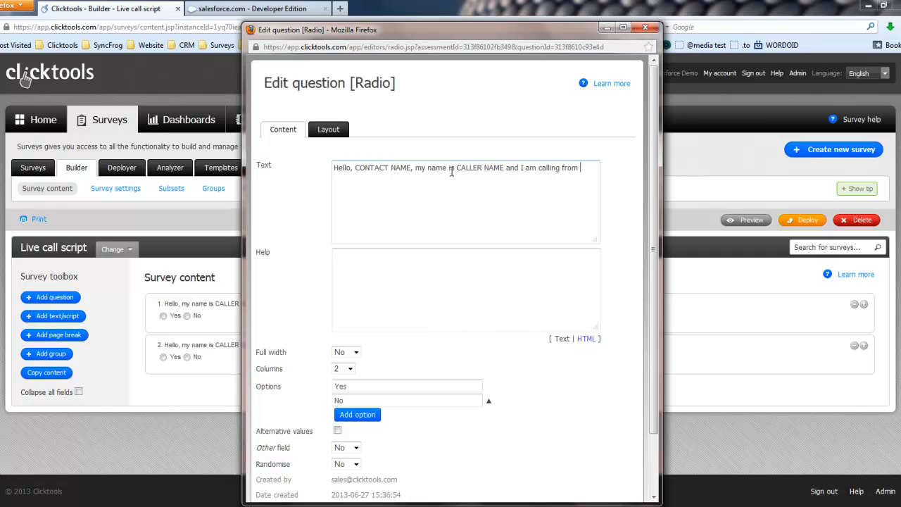
Step: Finish the greeting with "Widgit Buster.." and begin a new paragraph with "You have been a customer for a while now and I am"
text( Widgit Buster..  You have been a custm)
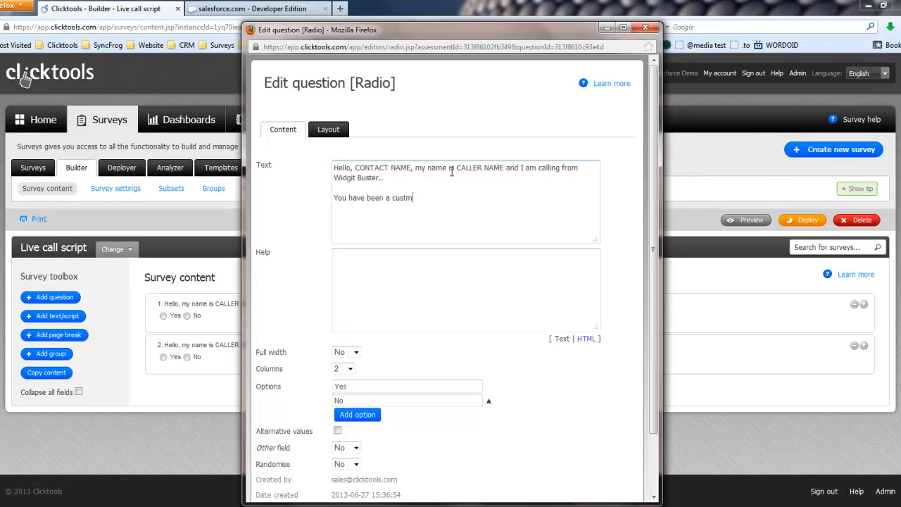
key(BackSpace)
text(omer go)
key(BackSpace)
text(fow aa while now and I am )
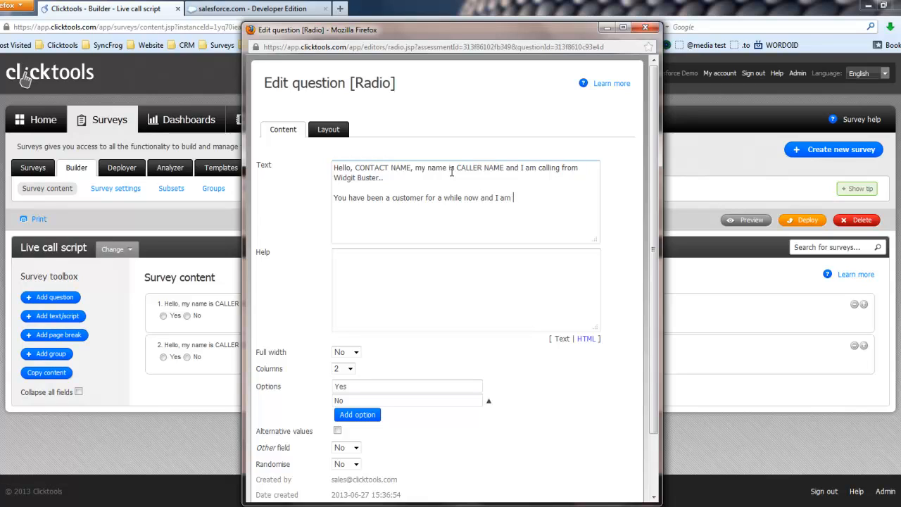
Step: Complete the second paragraph with "calling to see whether you would be interested in our new SuperWidgit product."
text(calling to see whether you woul)
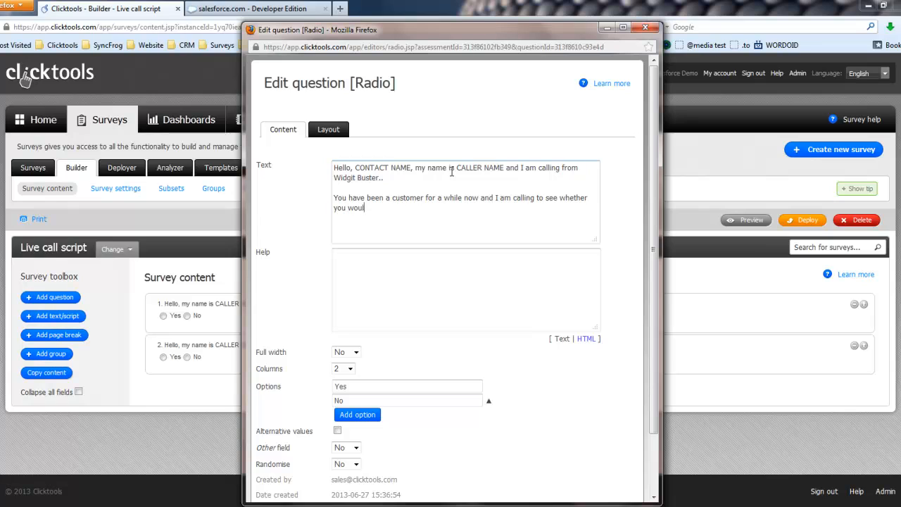
text(d be interested in our new )
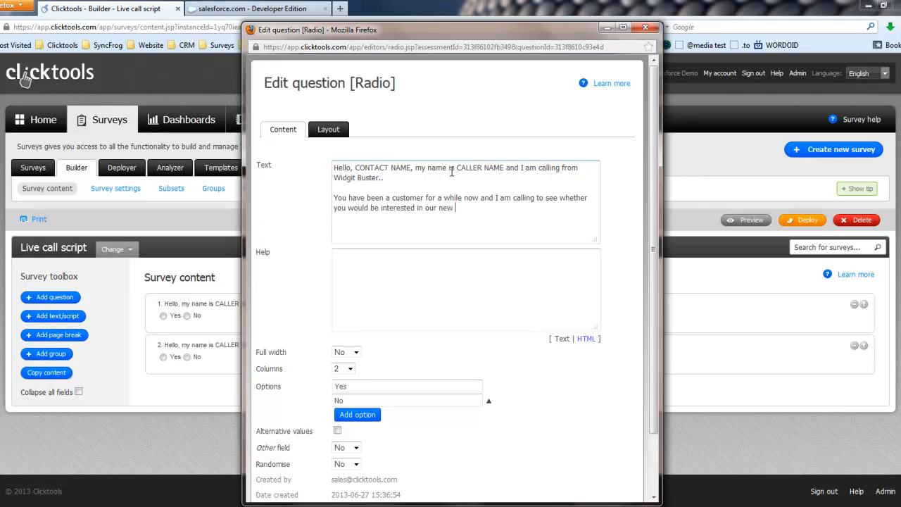
text(SuperWidgit product.)
key(Return)
key(Return)
Step: Add a third paragraph reading "For our existing customers, we have a great offer which is the first 3 months free followed by $10 per month..."
text(F)
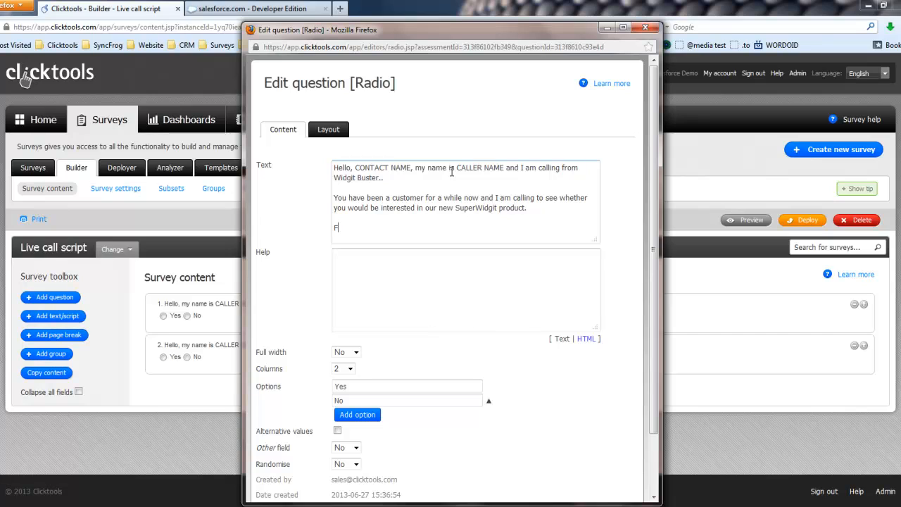
text(or our existing customers,)
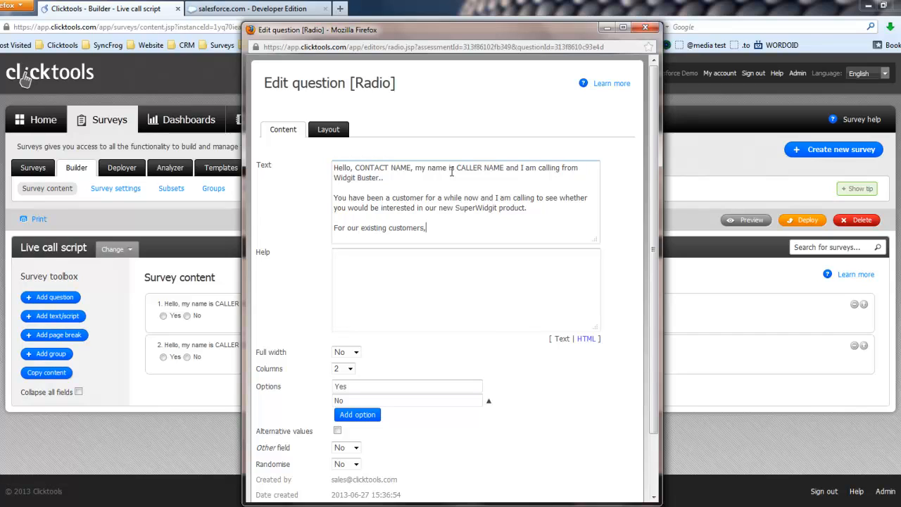
text( we have a great offer which is)
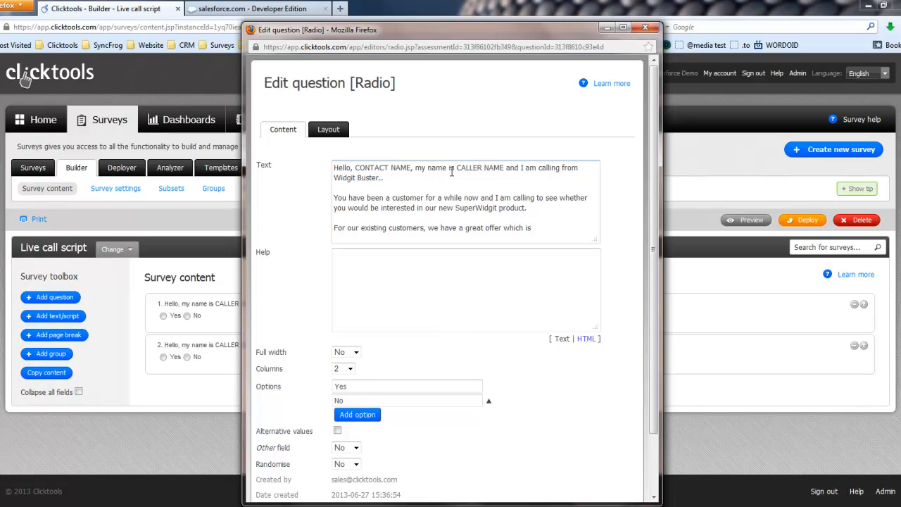
text( the first 3 months free followi)
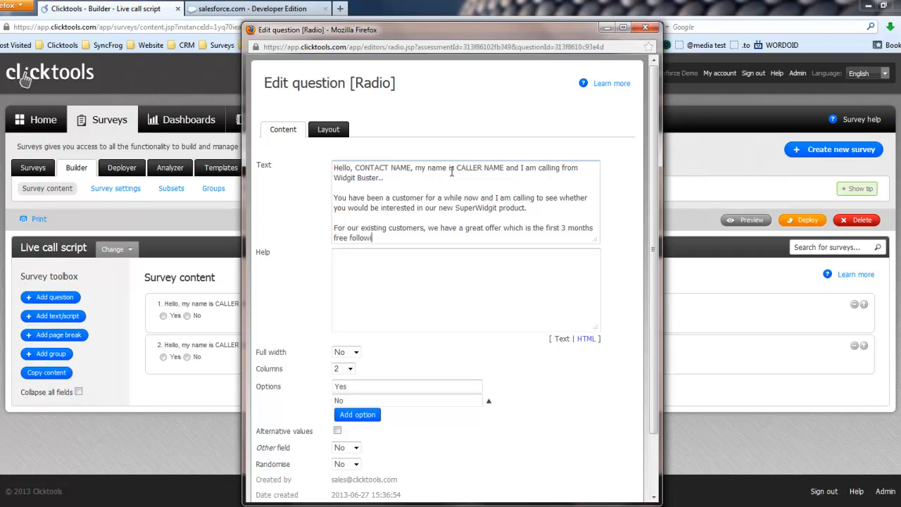
text(d by $10 per month...)
key(Return)
key(Return)
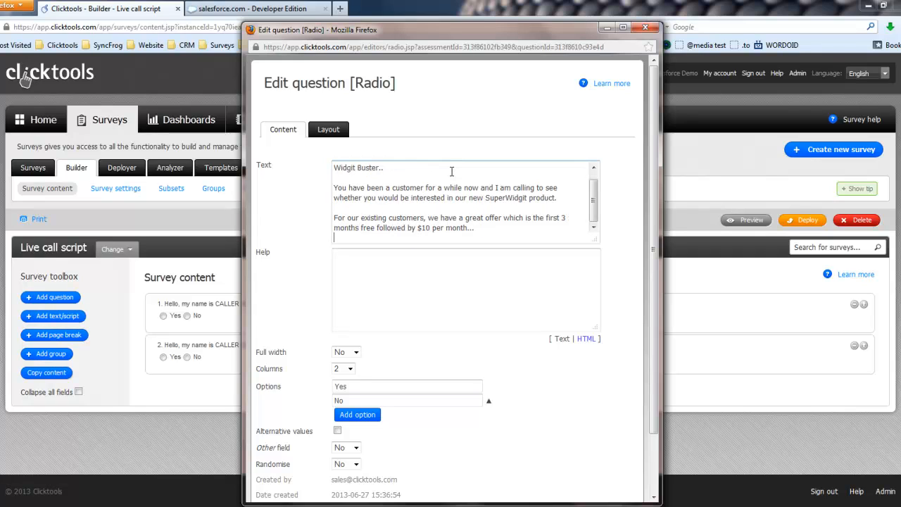
Step: End the question text with "Is that something you are interested in?" and apply the changes
text(Is that something you a)
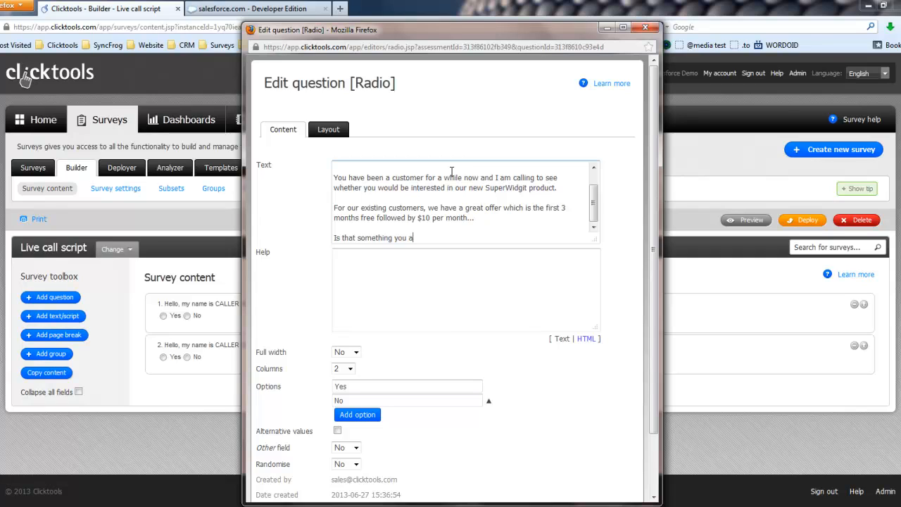
text(re interested in?)
scroll(461, 454, down, 2)
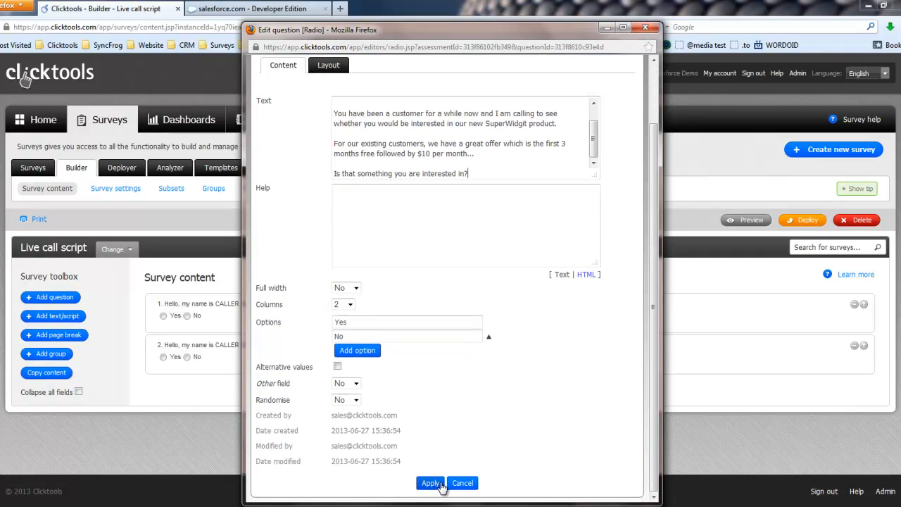
click(430, 486)
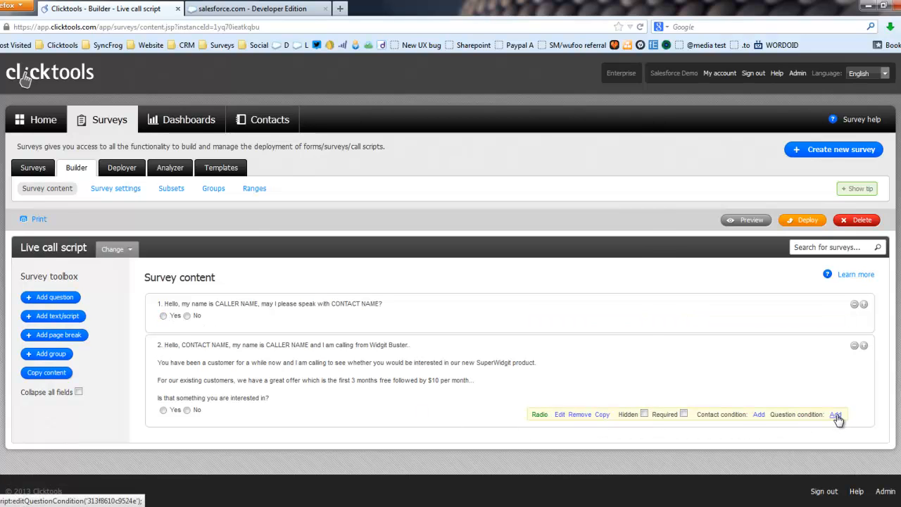
Step: Add a question condition to question 2 so it shows when question 1 equals "1 - Yes", and apply it
click(836, 416)
click(604, 218)
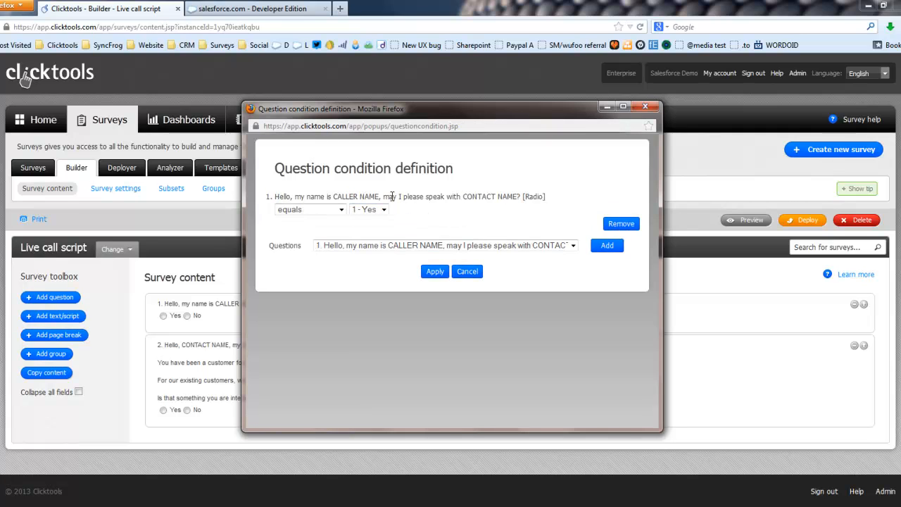
click(433, 271)
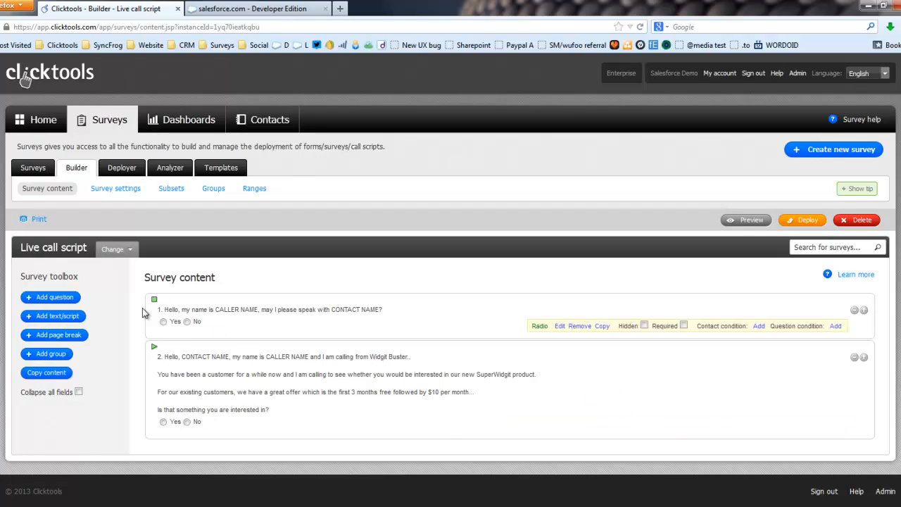
Step: Add a text block titled "Interested" reading "That's great, I will get your Account Manager, ACCOUNT MANAGER NAME, to call you as soon as possible."
click(60, 317)
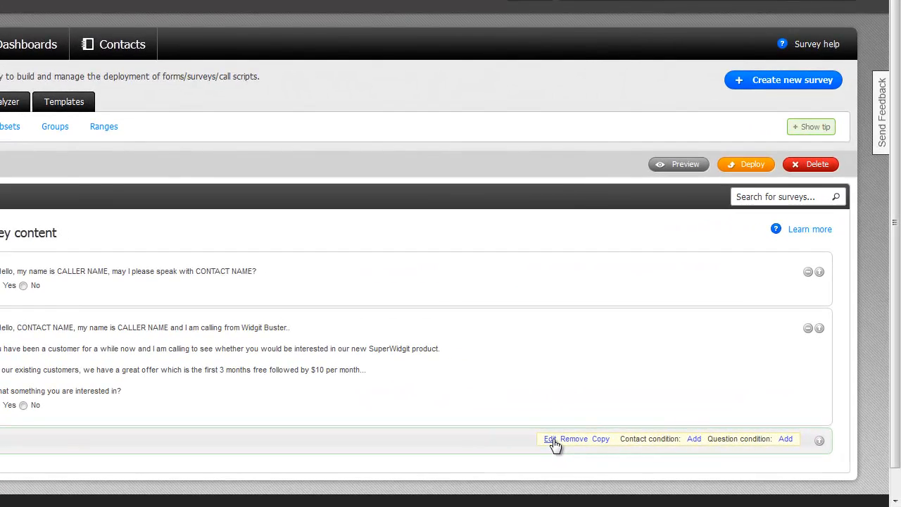
click(620, 451)
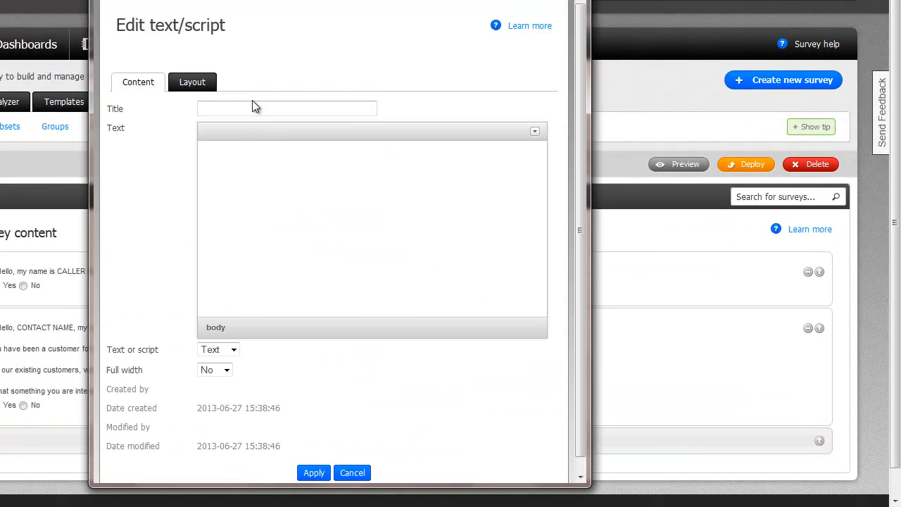
text(Interested)
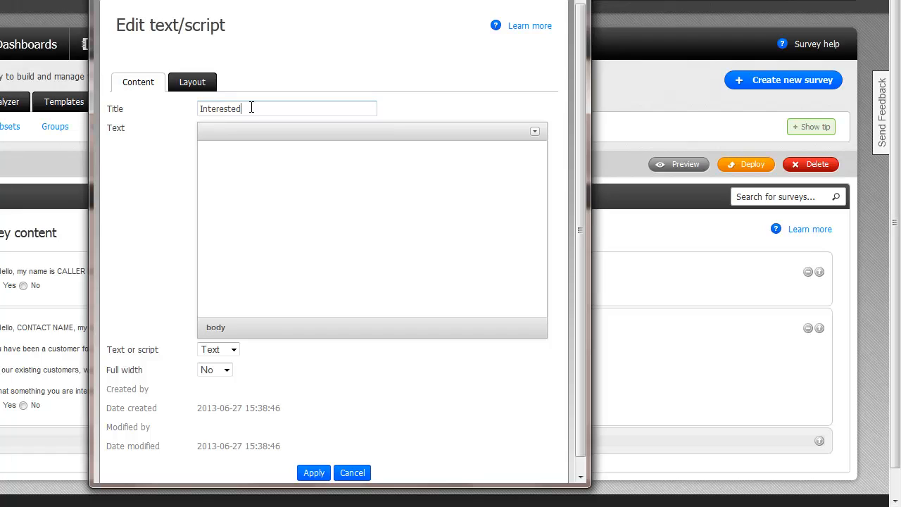
text(That's great, I will get your Account )
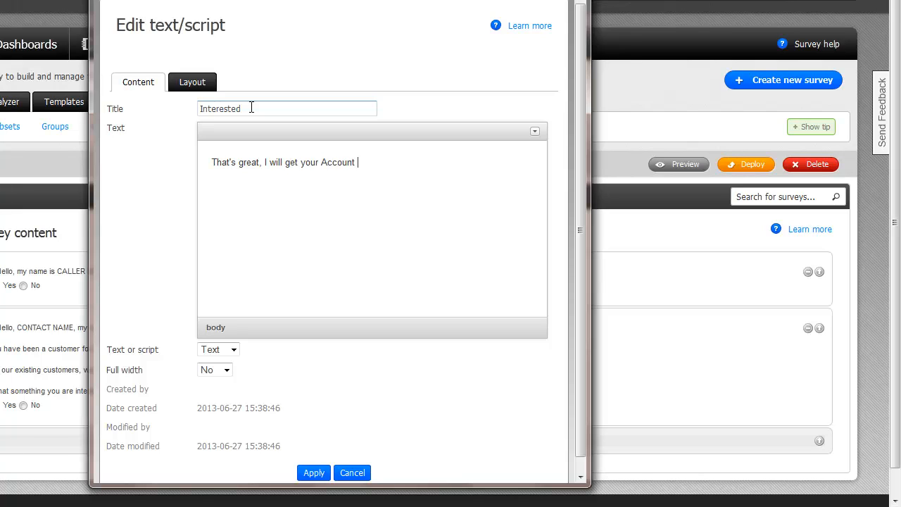
text(Manager, ACCOUNT MANAGER)
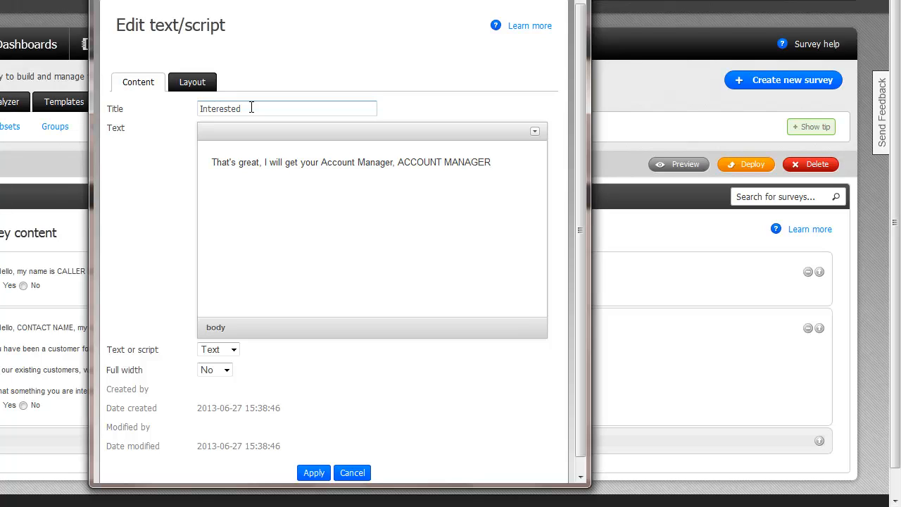
text( NAME<)
text( to call you as soon as p)
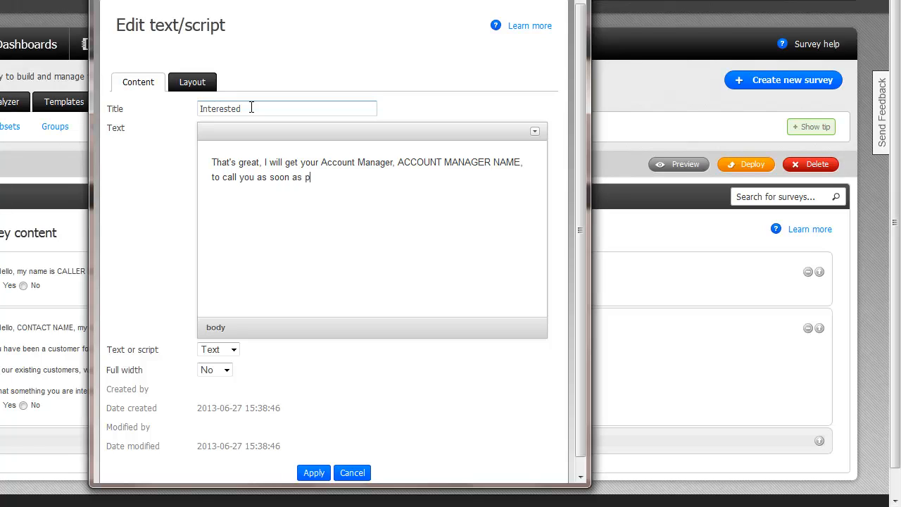
text(ossible.)
Step: Add a second paragraph reading "Thank you for your time - have a great day." and apply the text block
key(Return)
text(Thank you h)
text(or yo)
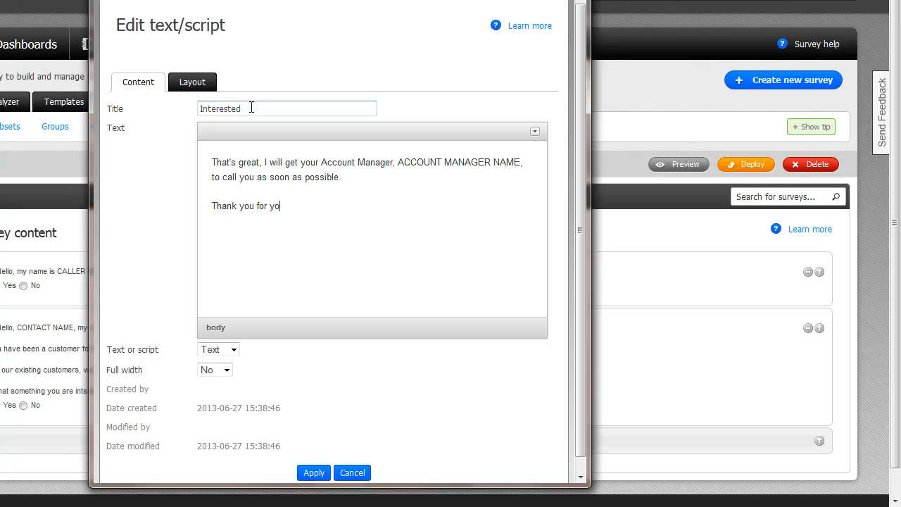
text(ur time - have a great day.)
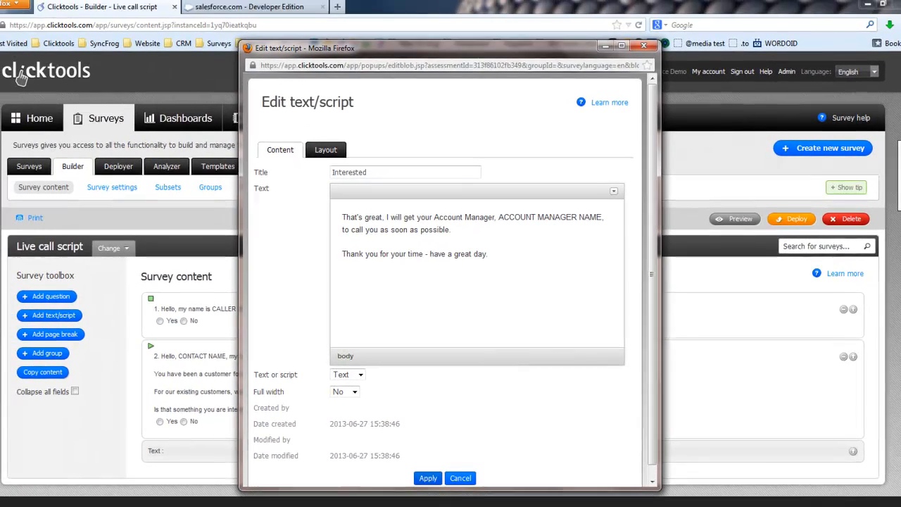
click(317, 475)
Step: Add a question condition to the "Interested" text block so it shows when question 2 equals "1 - Yes", and apply it
mouse_move(423, 442)
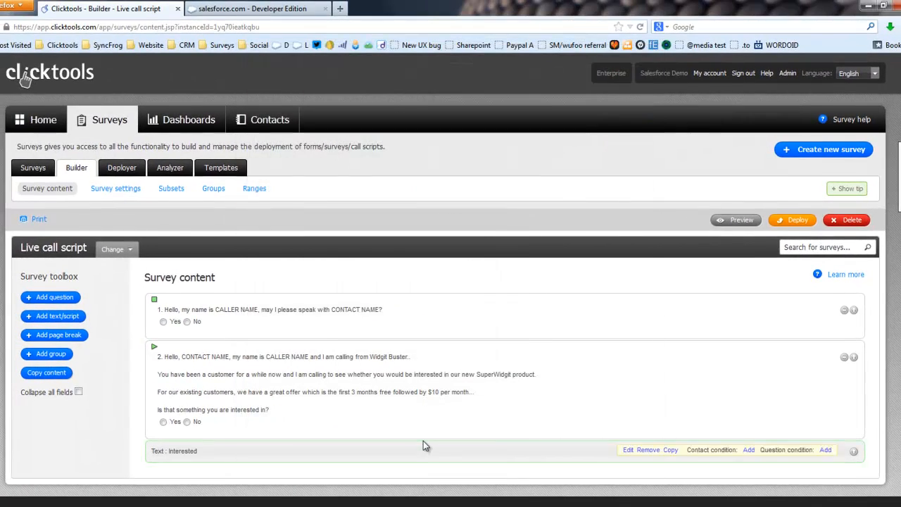
scroll(423, 441, down, 1)
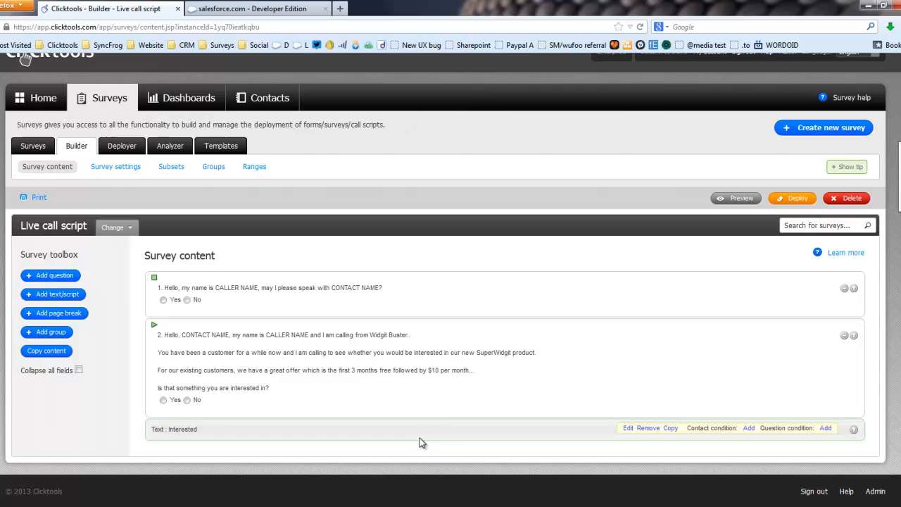
click(825, 429)
click(407, 218)
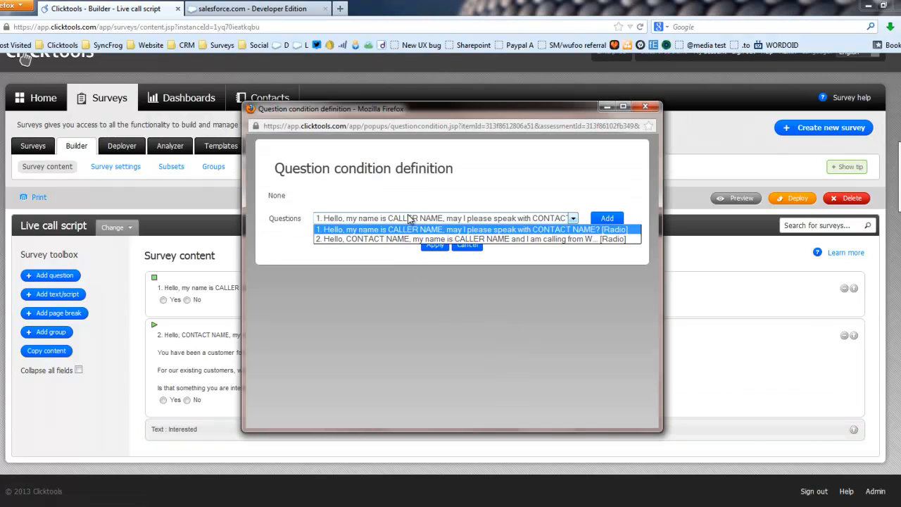
click(402, 240)
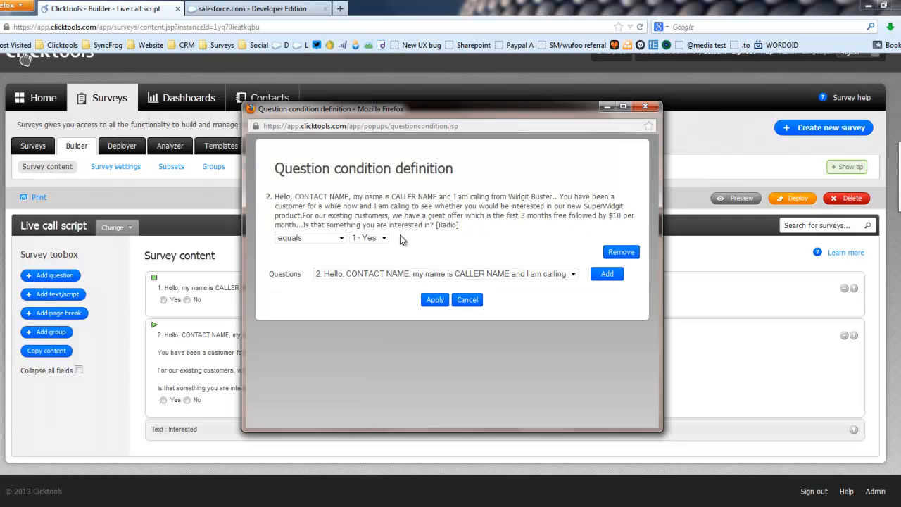
click(434, 300)
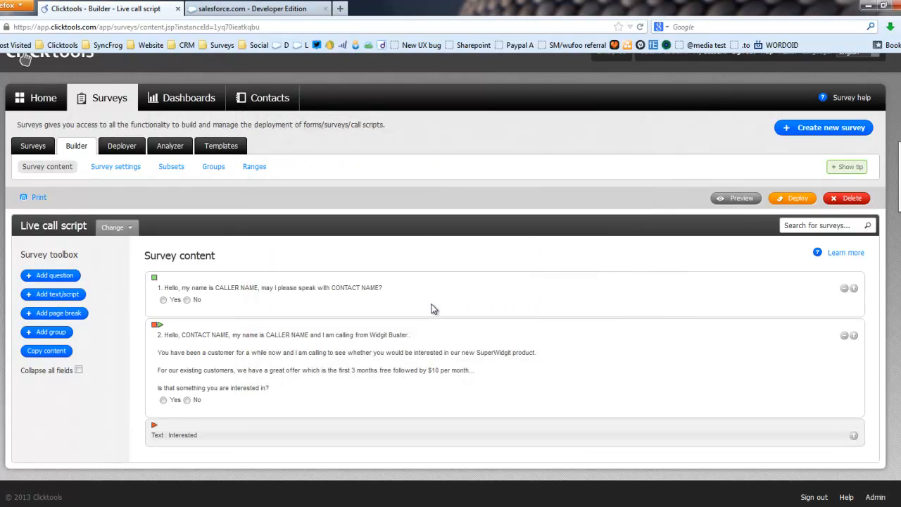
Step: Copy the "Interested" text block within the survey and retitle the copy "Not Interested"
click(648, 429)
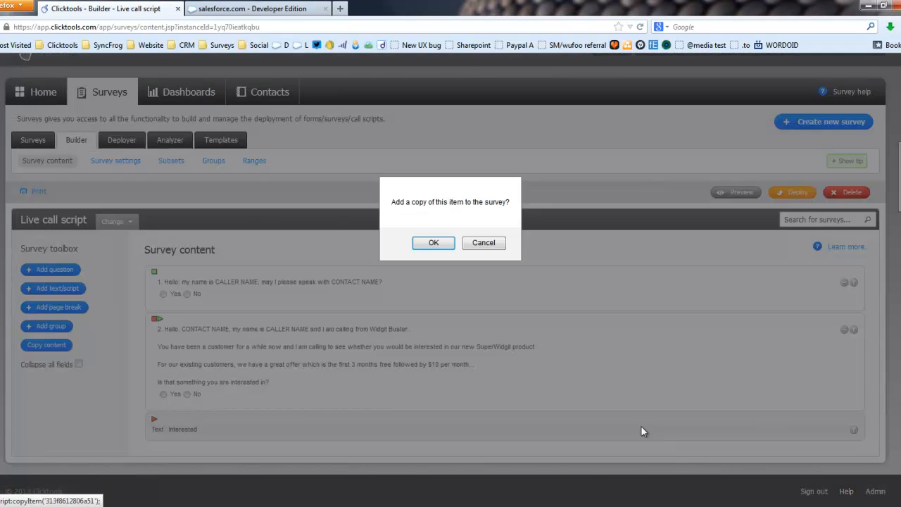
click(433, 242)
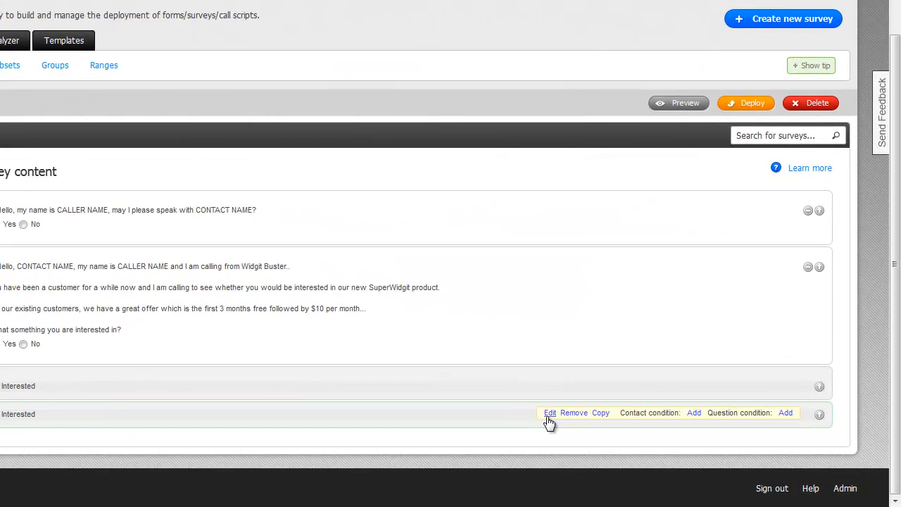
click(616, 439)
click(247, 108)
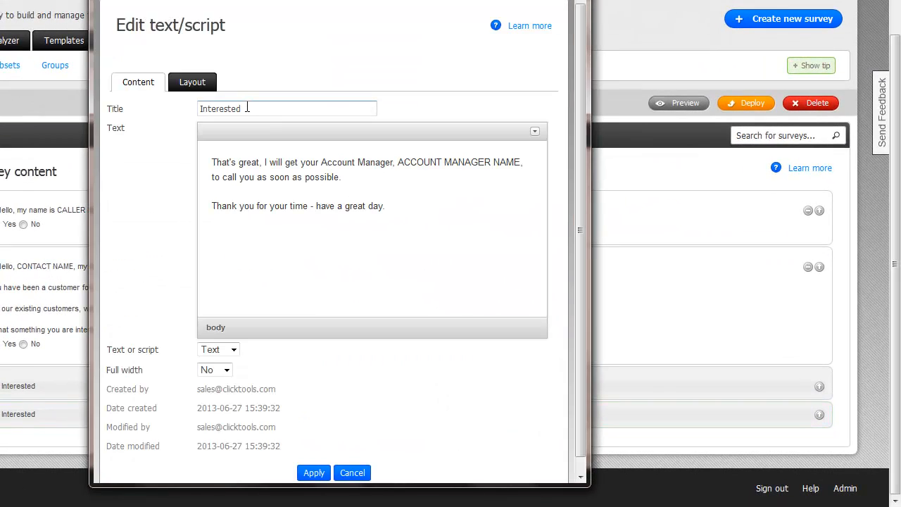
key(Home)
text(Not)
Step: Insert "Ok, That's no problem." at the start of the "Not Interested" text
click(211, 165)
text(Ok, That)
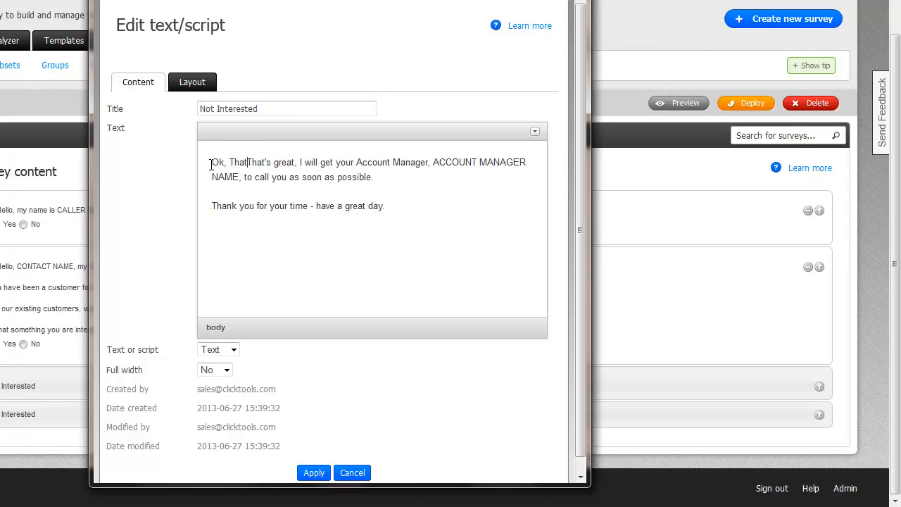
text('s no probl)
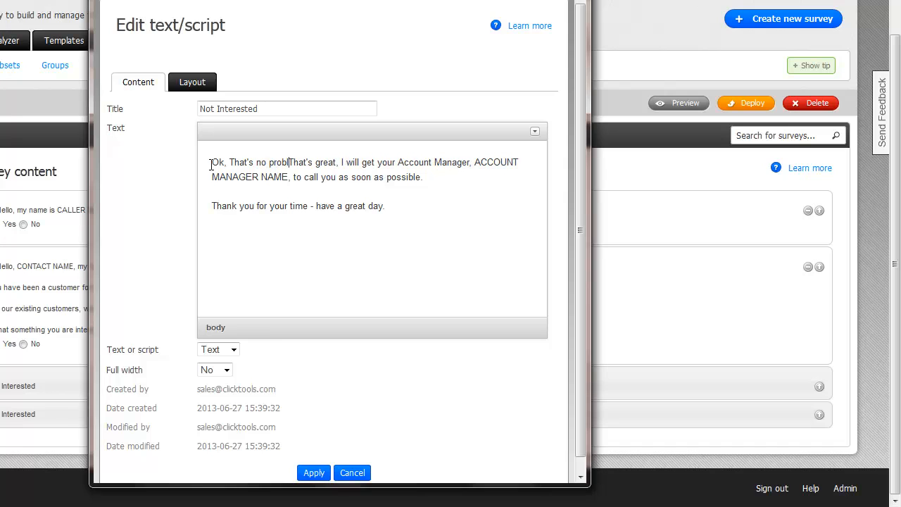
text(em.)
Step: Delete the Account Manager sentence, join the thank-you line onto the first line, and apply the "Not Interested" text
key(shift+Right)
key(shift+Right)
key(shift+Right)
key(shift+Right)
key(shift+Right)
key(shift+Right)
key(shift+Right)
key(shift+Right)
key(shift+Right)
key(shift+Right)
key(shift+Right)
key(shift+Right)
key(shift+Right)
key(shift+Right)
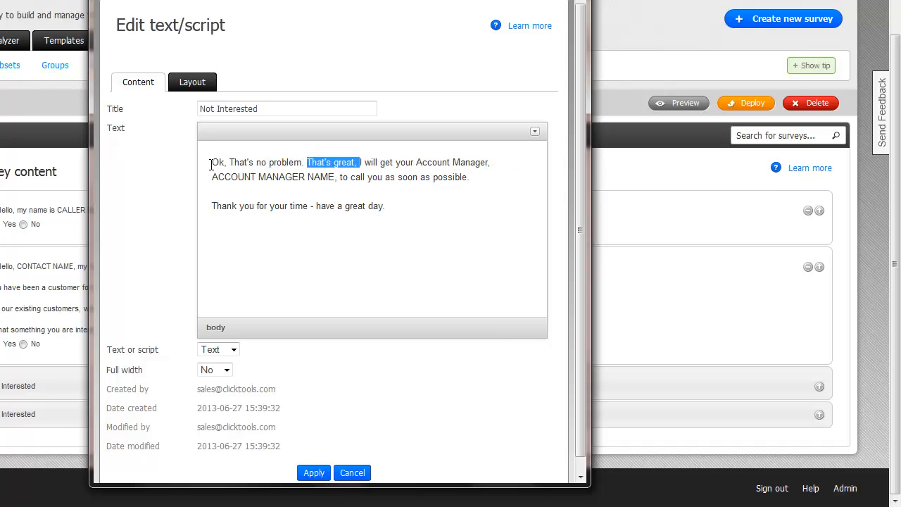
key(shift+Down)
key(shift+End)
key(Delete)
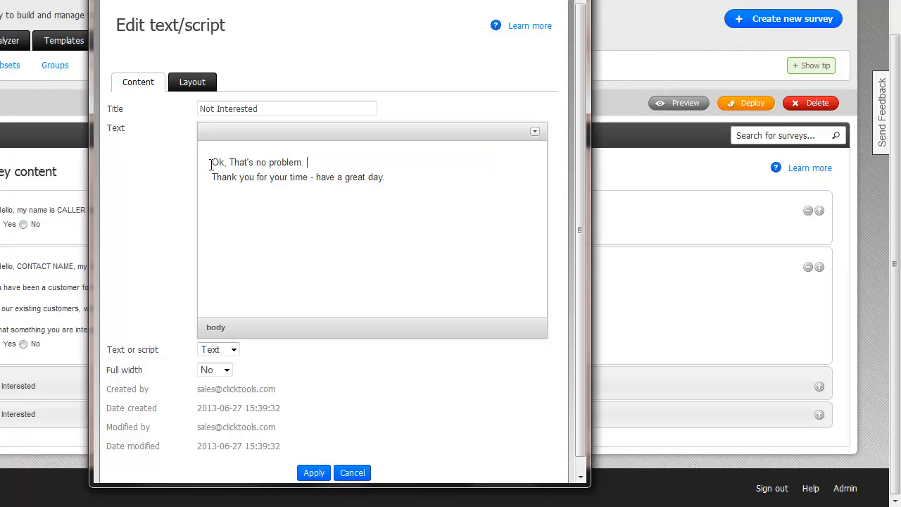
key(Delete)
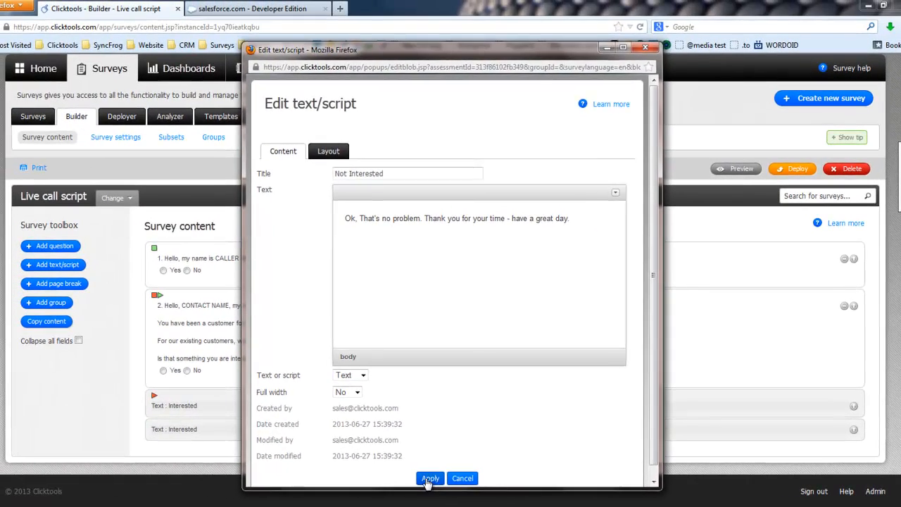
click(314, 472)
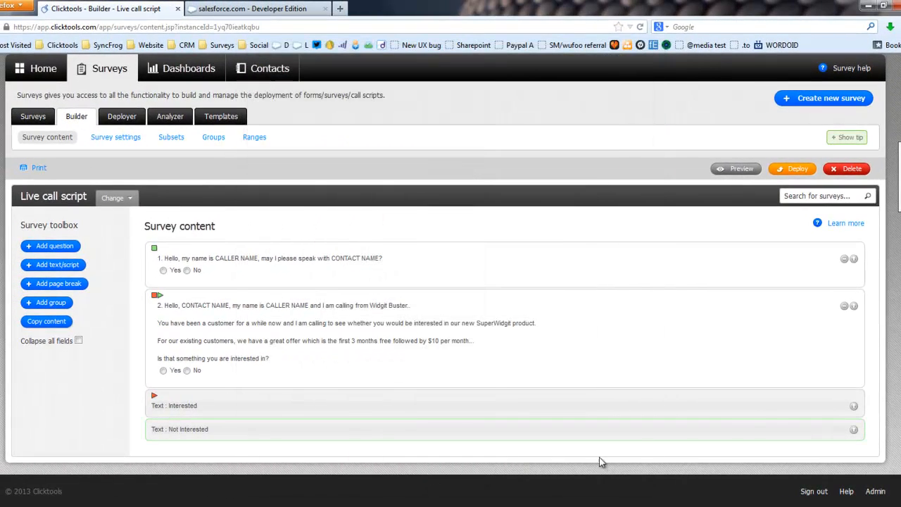
Step: Add a question condition to the "Not Interested" text block so it shows when question 2 equals "2 - No", and apply it
mouse_move(759, 437)
click(825, 428)
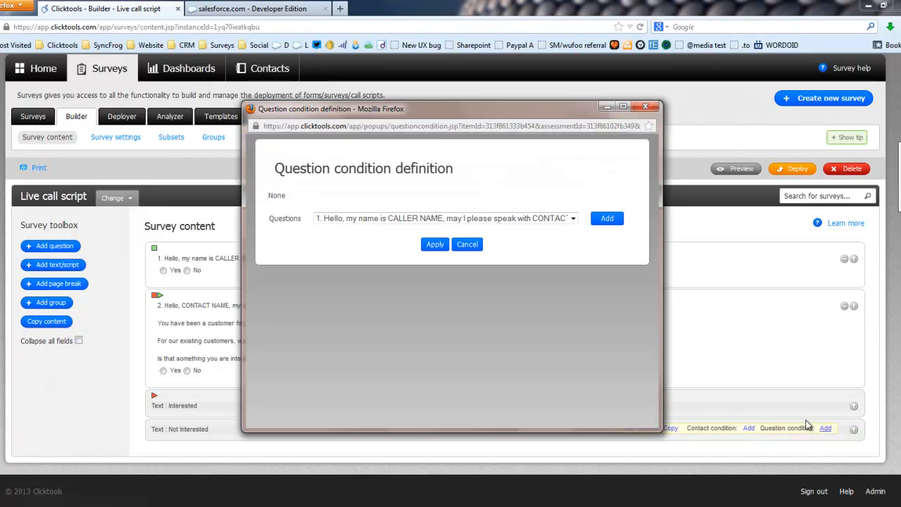
click(408, 219)
click(422, 238)
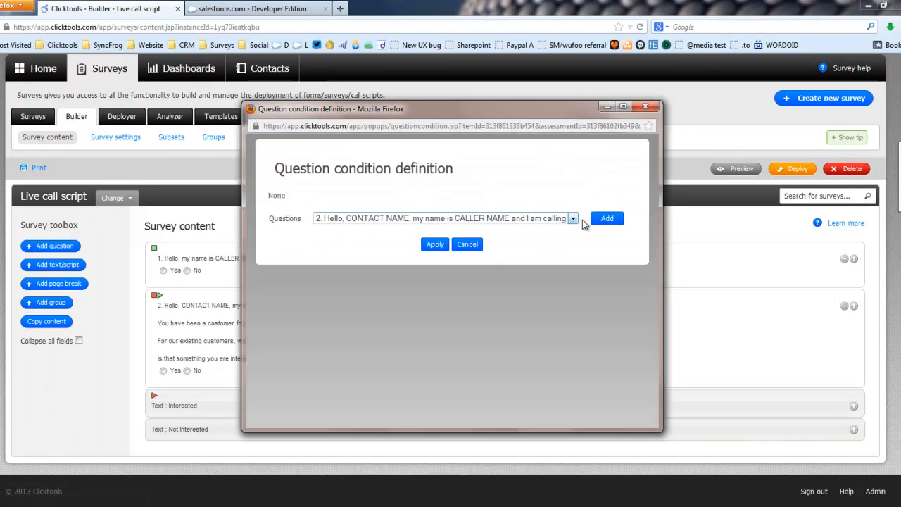
click(607, 218)
click(366, 238)
click(369, 257)
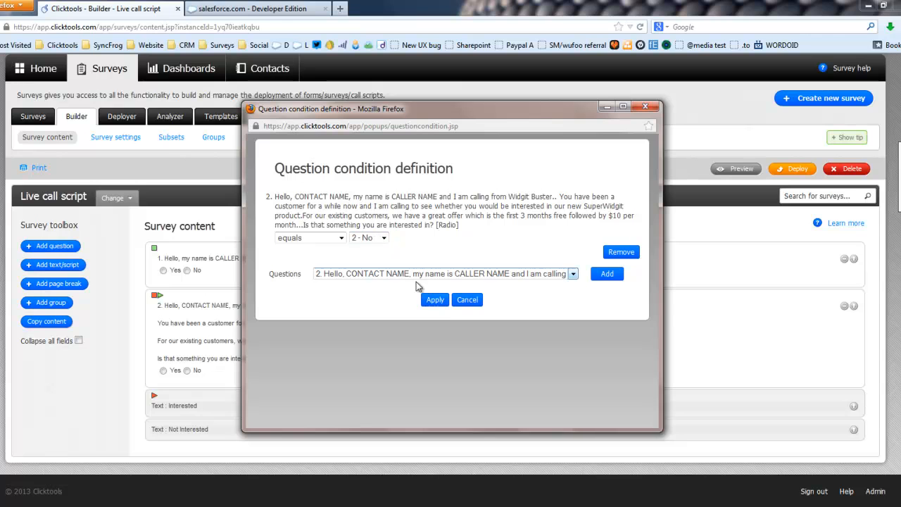
click(434, 300)
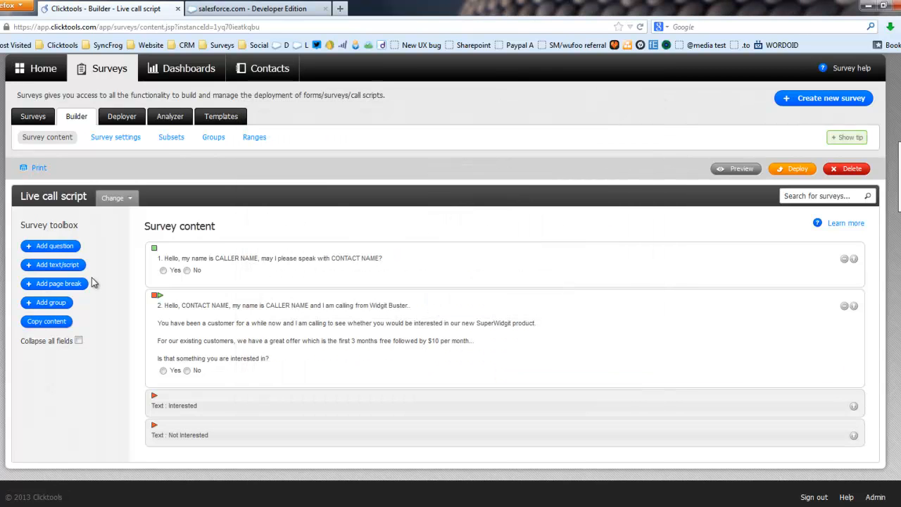
Step: Add a text block titled "Can't get through" reading "Leave message if possible - record notes." and apply it
click(103, 269)
mouse_move(632, 461)
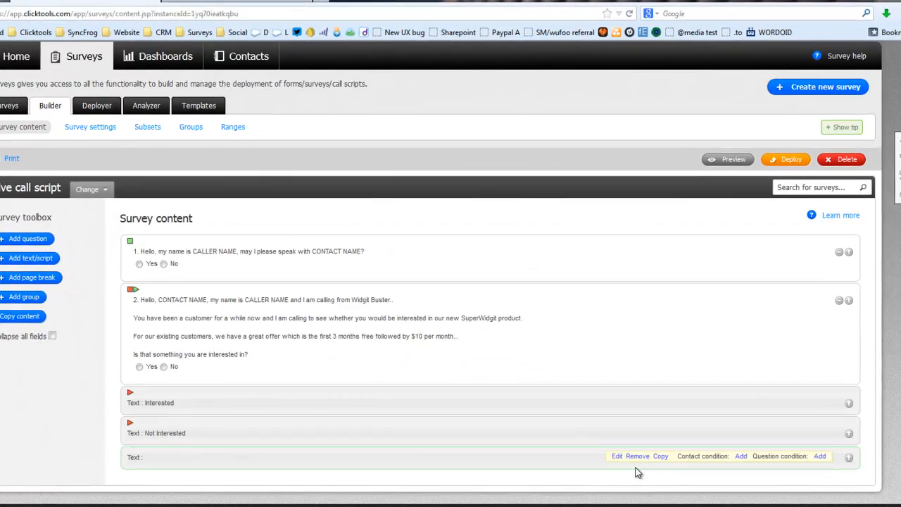
click(550, 449)
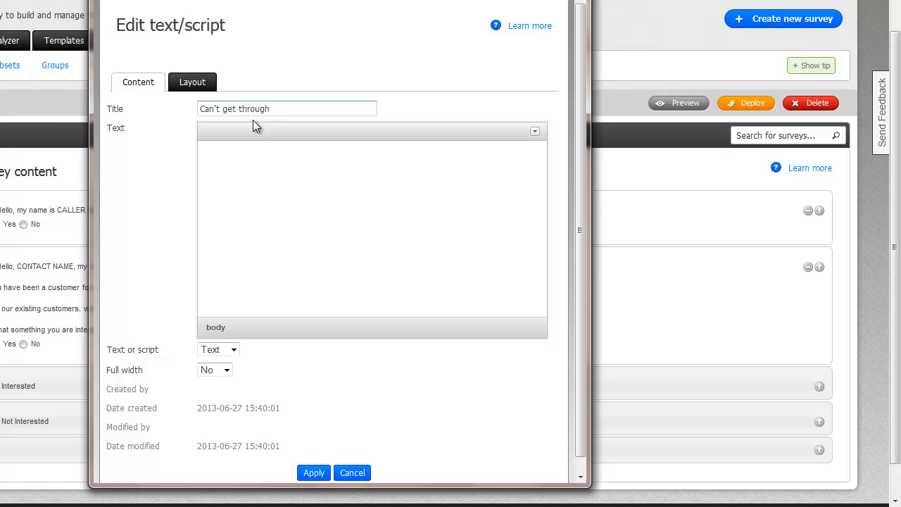
click(249, 174)
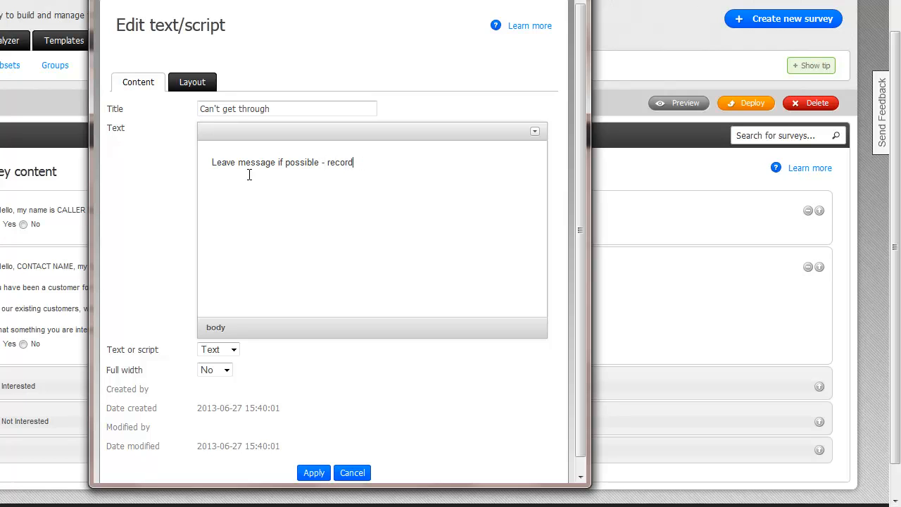
text(notes.)
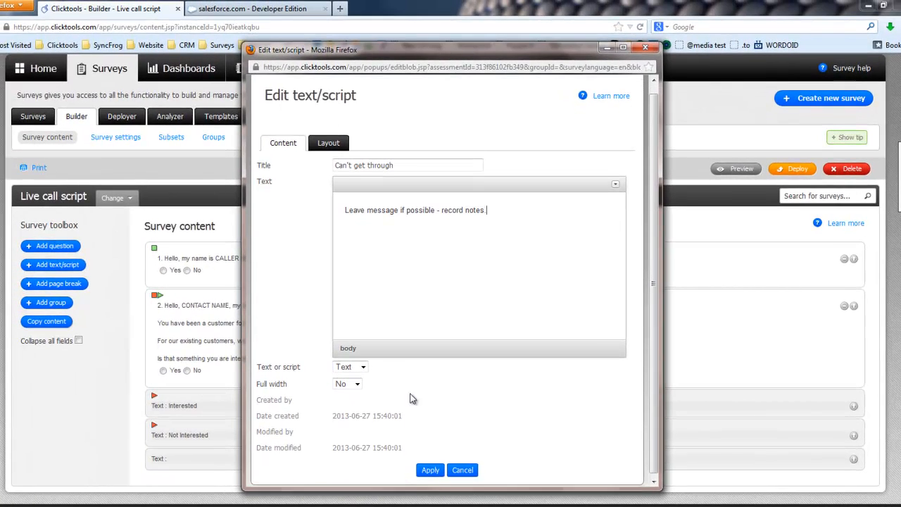
click(430, 469)
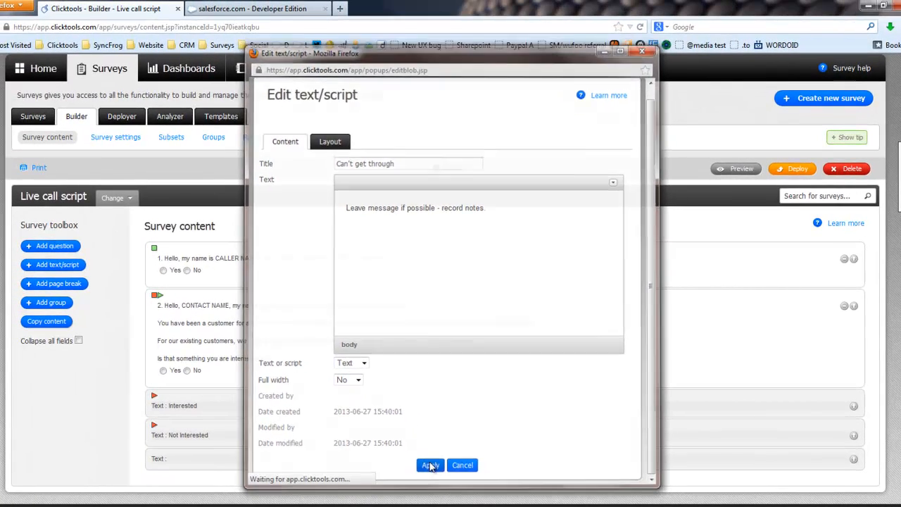
Step: Add a question condition to the "Can't get through" text block so it shows when question 1 equals "2 - No", and apply it
mouse_move(767, 473)
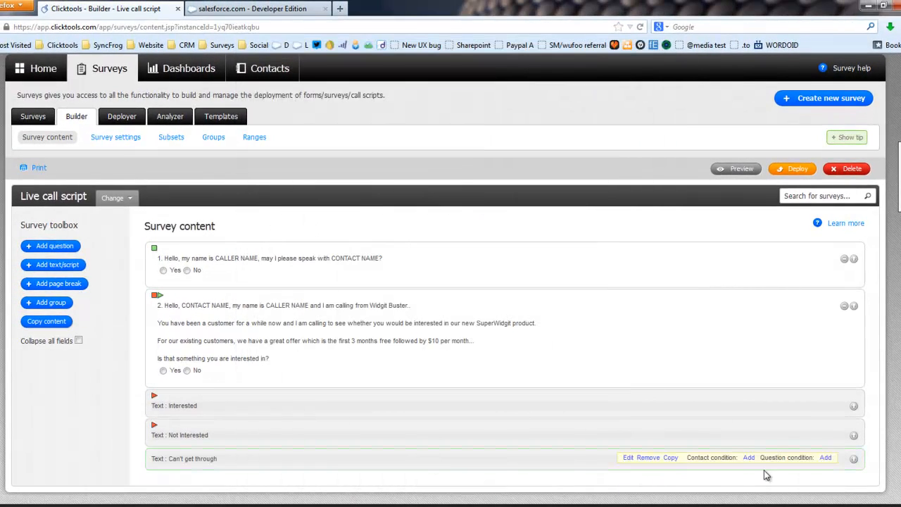
click(827, 458)
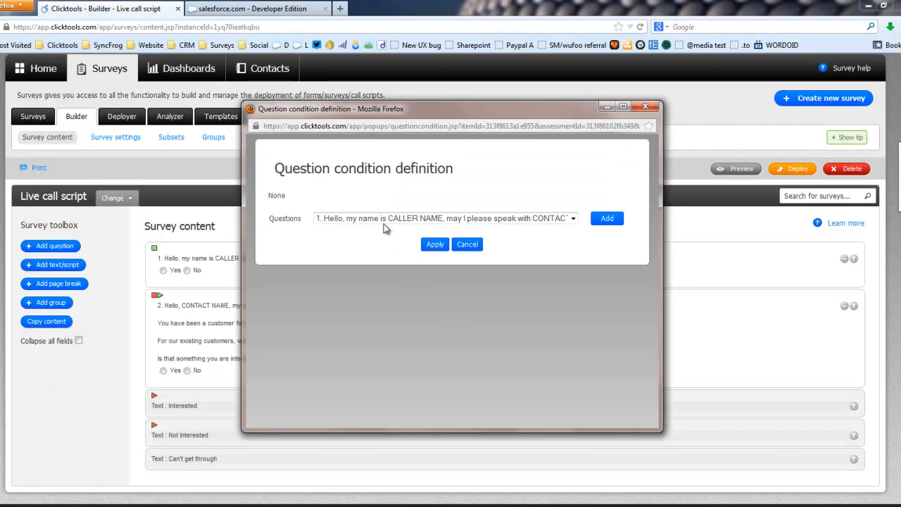
click(617, 219)
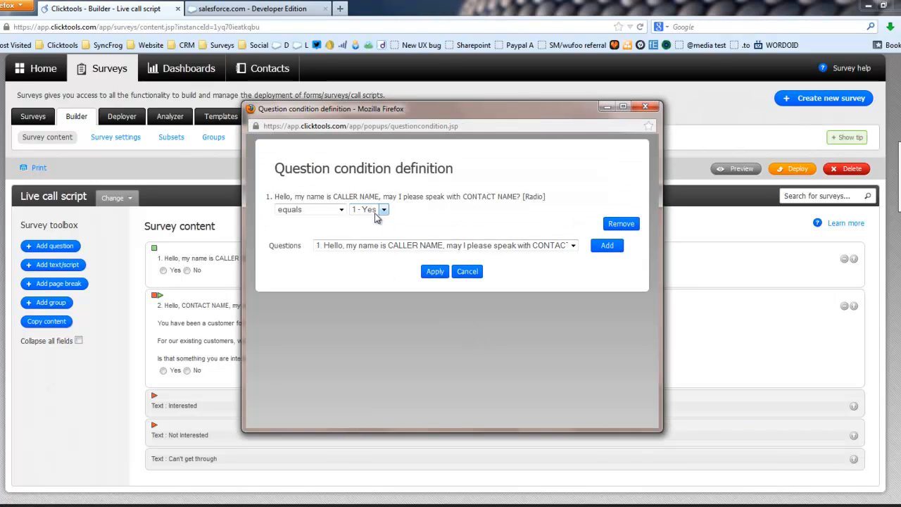
click(378, 210)
click(366, 230)
click(431, 272)
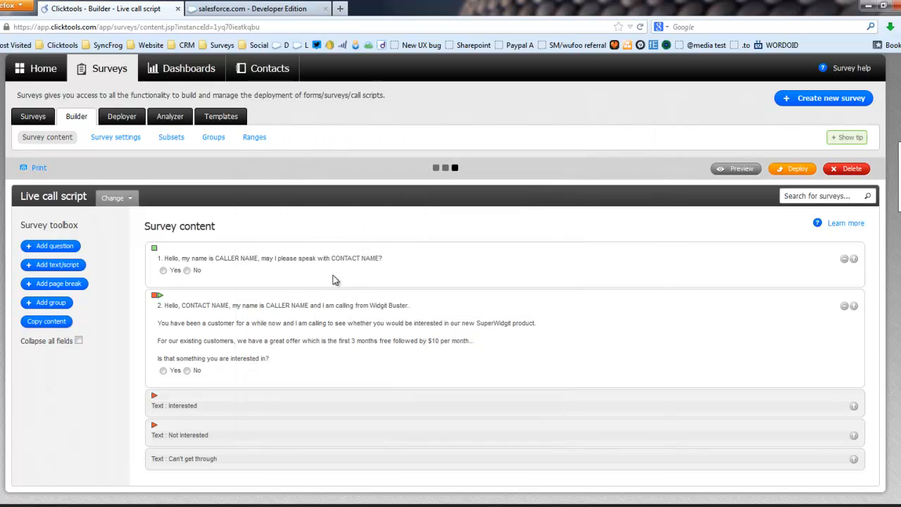
Step: Add an Essay question after the text blocks reading "Record your call notes and add any additional customer requests etc. here." and apply it
click(50, 247)
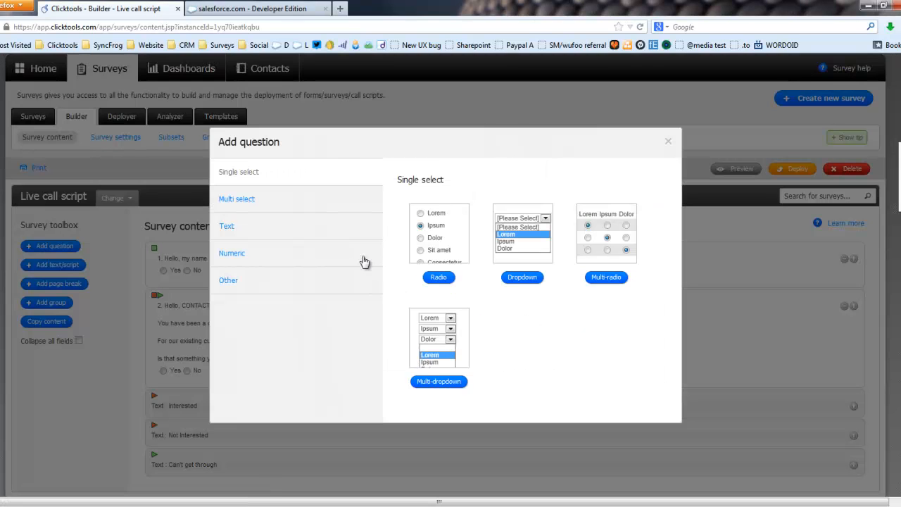
click(282, 231)
click(522, 277)
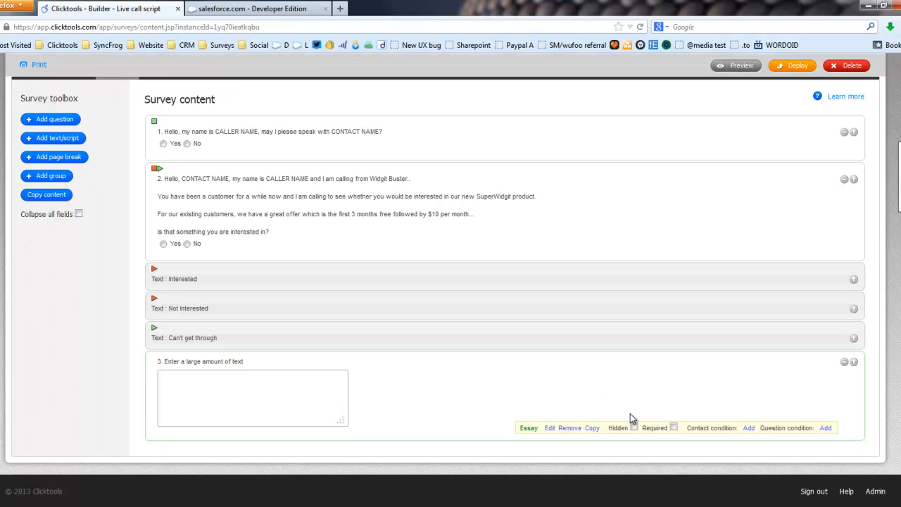
click(549, 428)
drag(461, 175, 305, 177)
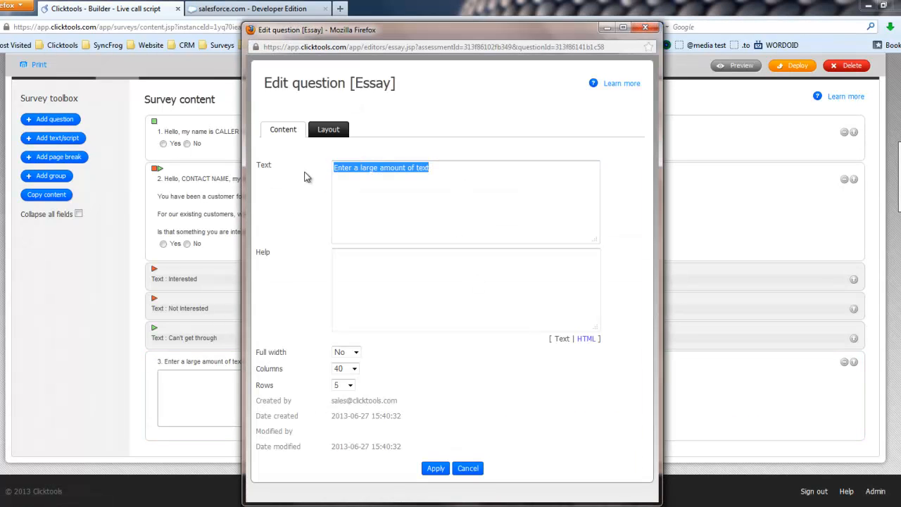
text(R)
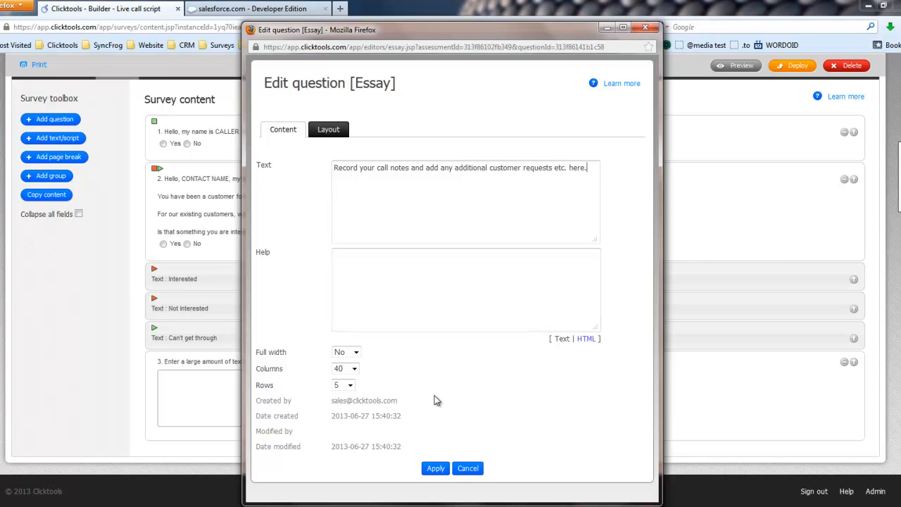
click(436, 468)
mouse_move(488, 399)
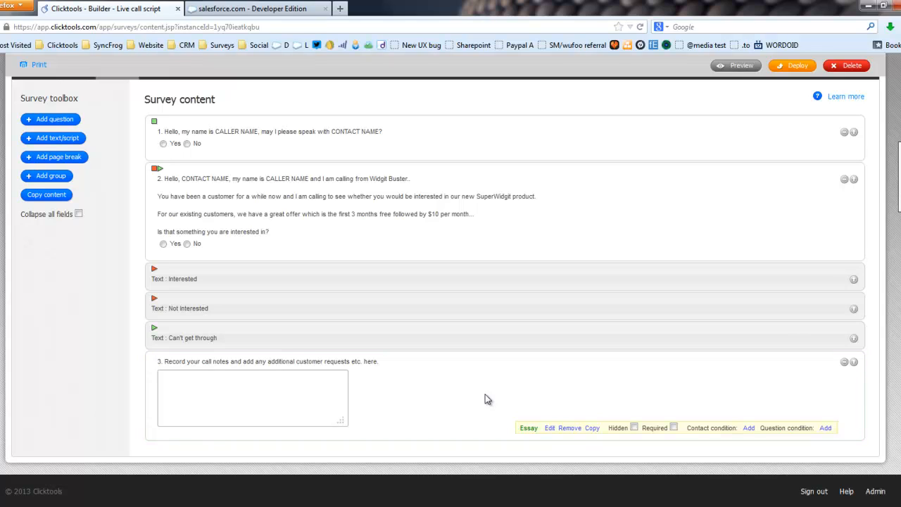
Step: Insert a single-line Text question above question 1 and set its text to "AGENT NAME"
mouse_move(335, 147)
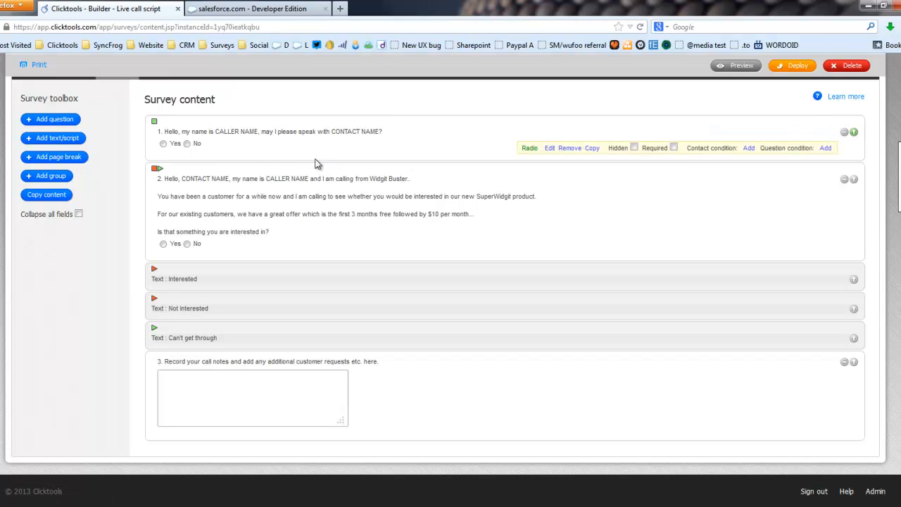
click(53, 120)
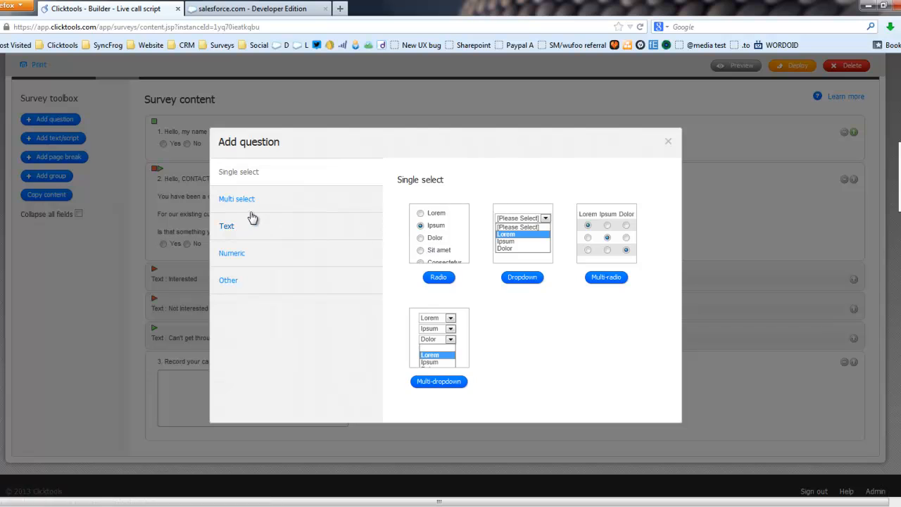
click(255, 224)
click(436, 237)
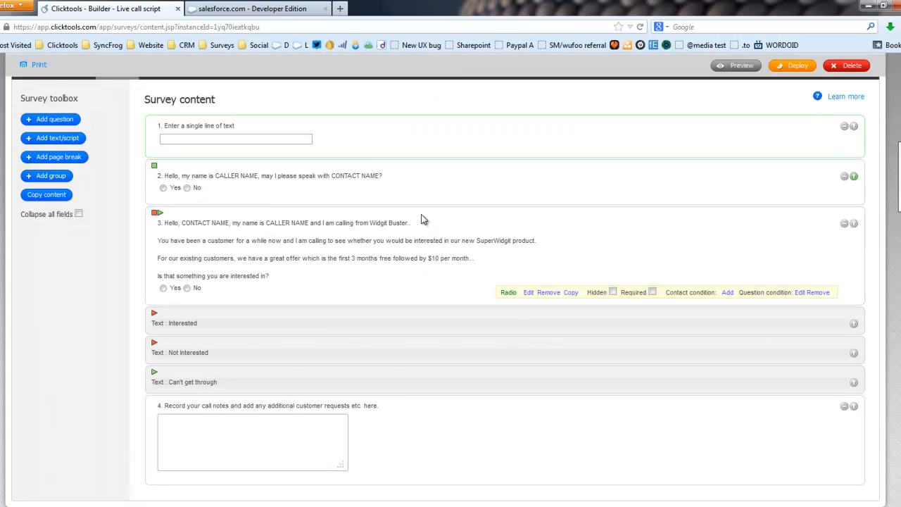
click(549, 145)
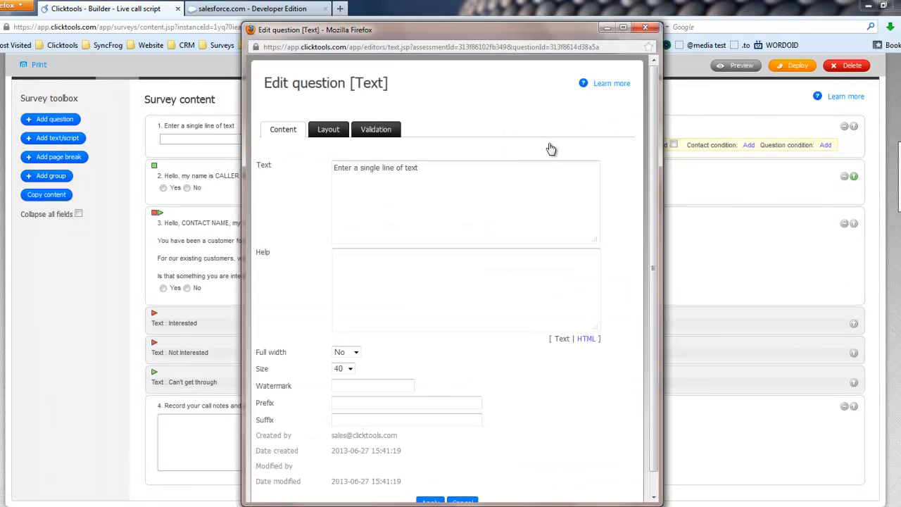
click(444, 162)
key(ctrl+a)
text(AG)
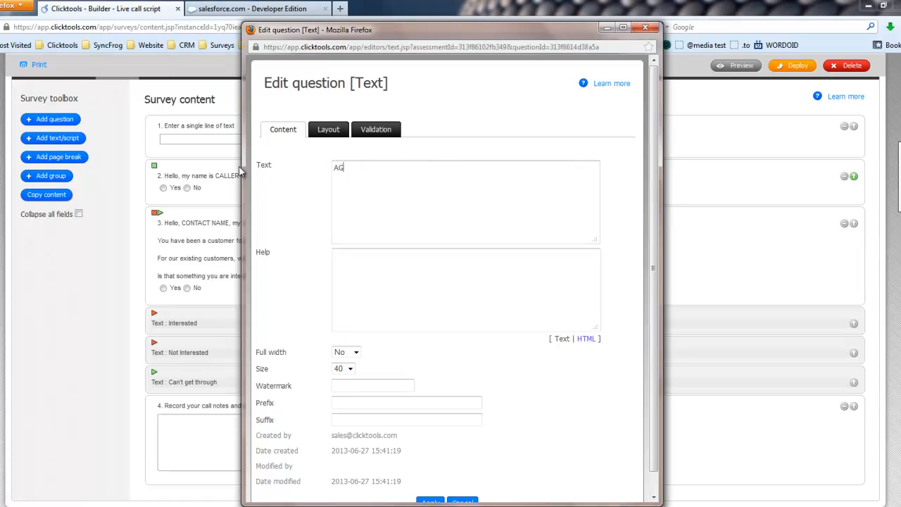
text(ENT NAME)
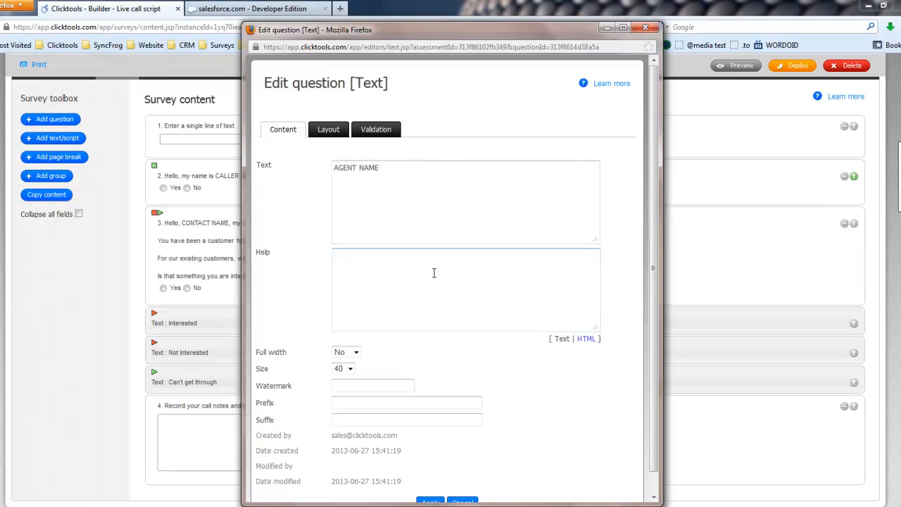
scroll(457, 273, down, 1)
Step: Set the text placement of the AGENT NAME question so the label sits left of its answer field, and apply it
click(328, 110)
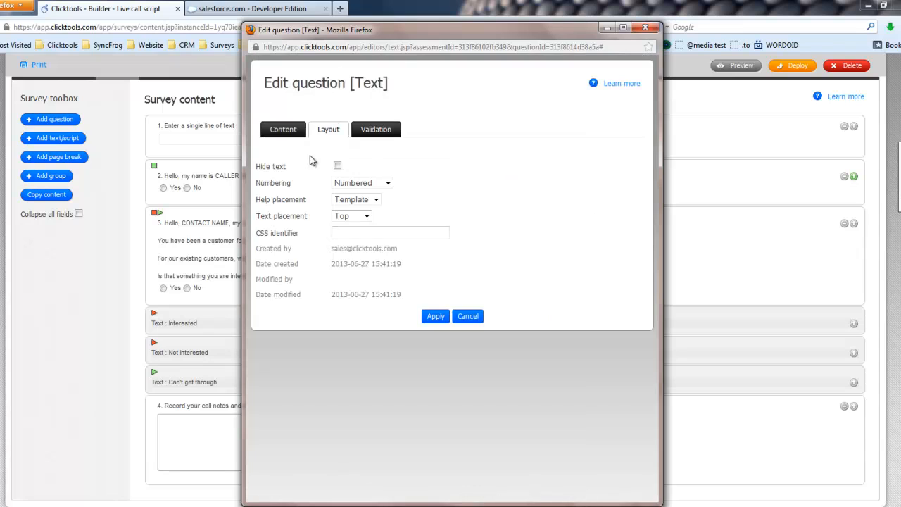
click(358, 217)
click(352, 245)
click(435, 318)
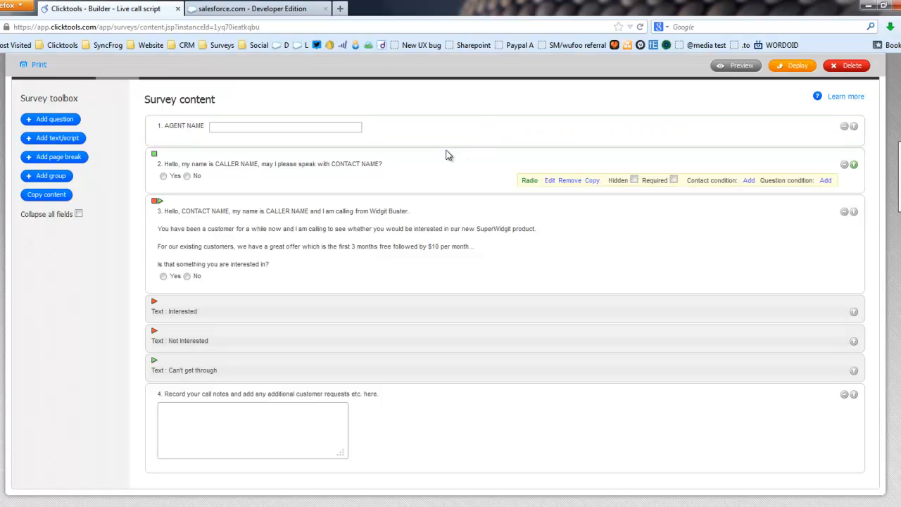
Step: Copy the AGENT NAME question, change the copy's text to "CONTACT FIRST NAME", and apply it
click(596, 135)
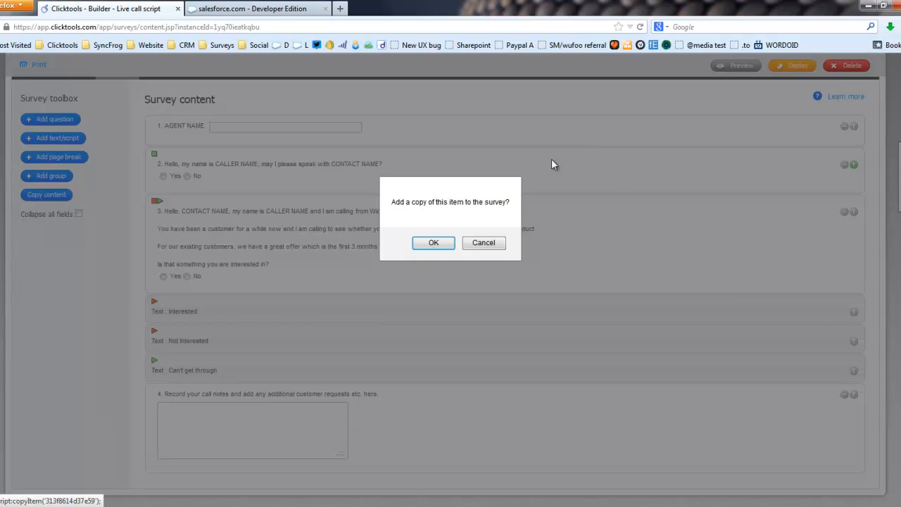
click(434, 243)
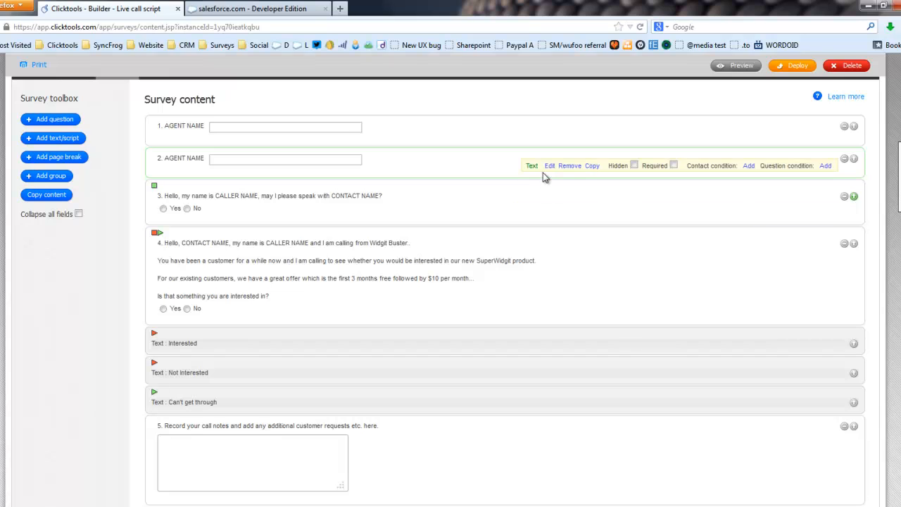
click(550, 166)
drag(333, 167, 359, 167)
text(CONT)
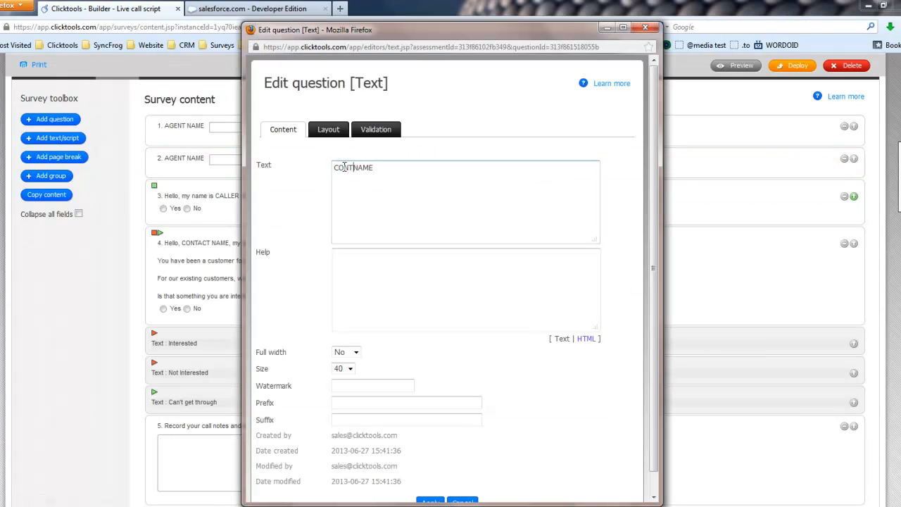
text(ACT FIRST)
scroll(451, 317, down, 1)
click(431, 482)
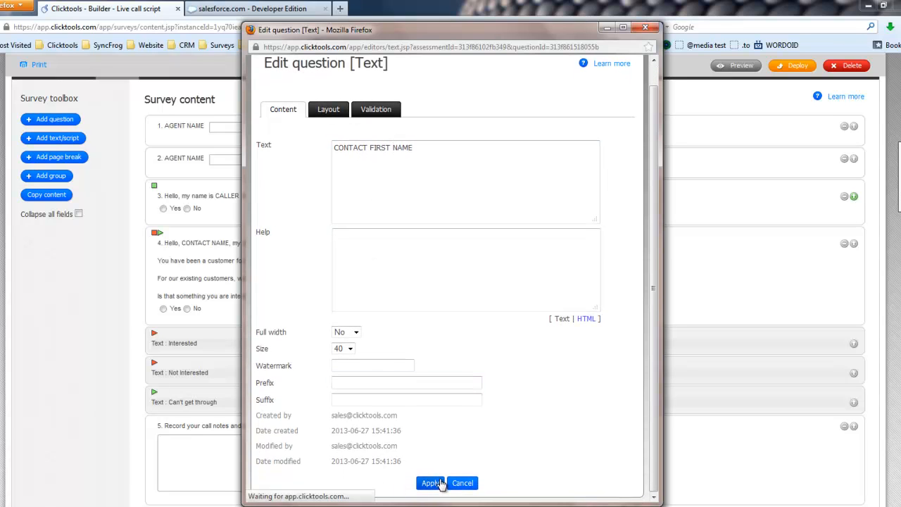
Step: Copy the CONTACT FIRST NAME question, change the copy's text to "CONTACT LAST NAME", and apply it
click(595, 165)
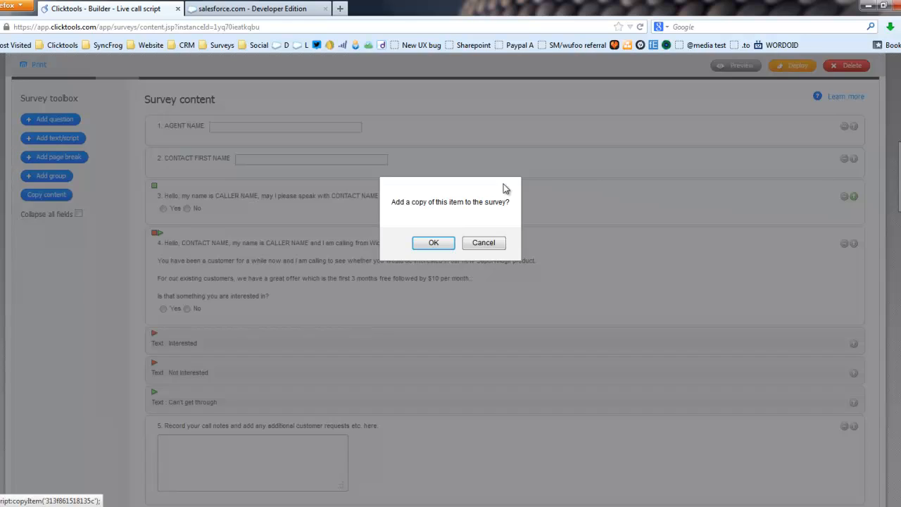
click(427, 243)
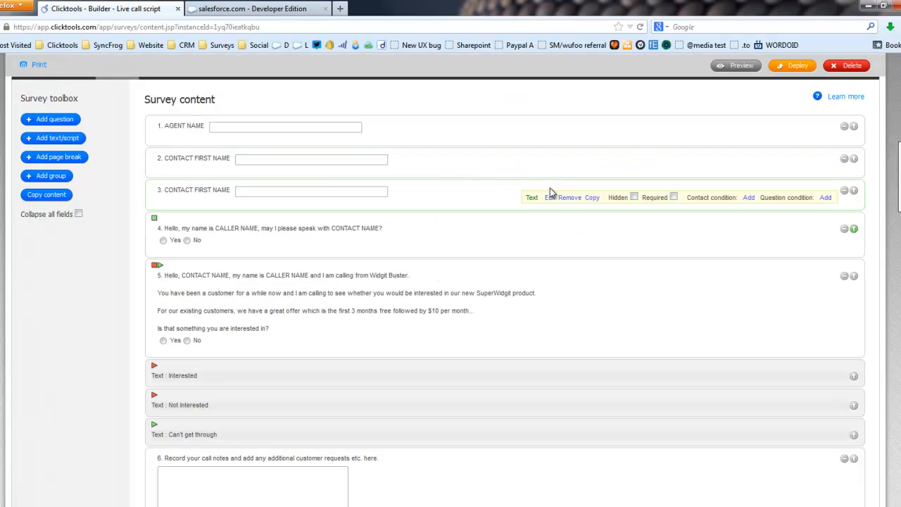
click(548, 200)
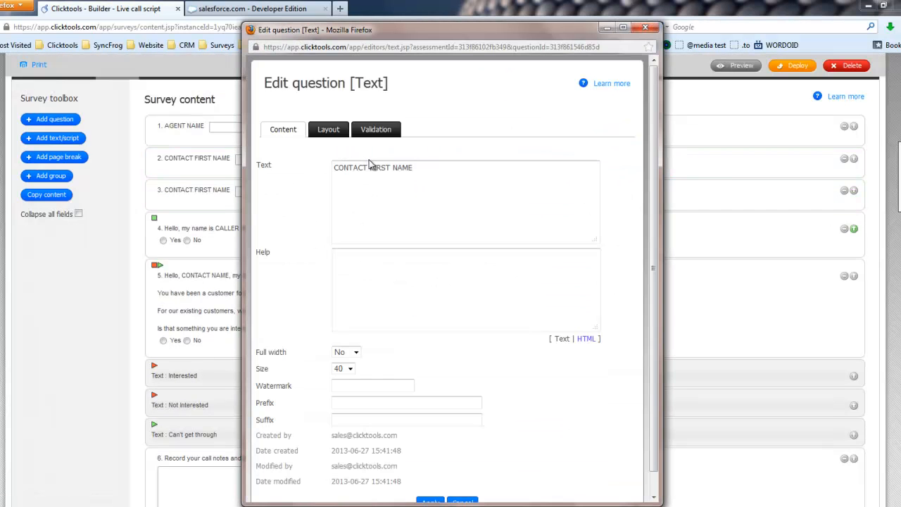
double_click(376, 167)
text(LAST)
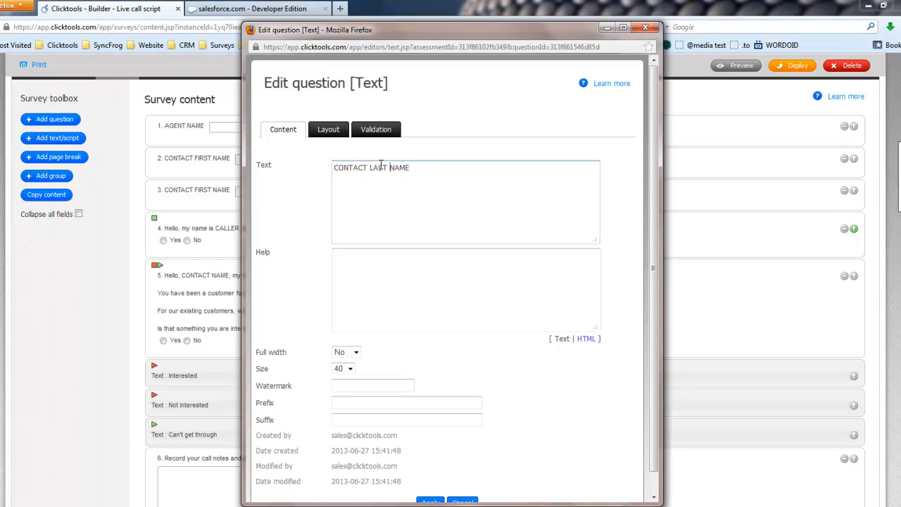
scroll(463, 342, down, 1)
click(430, 481)
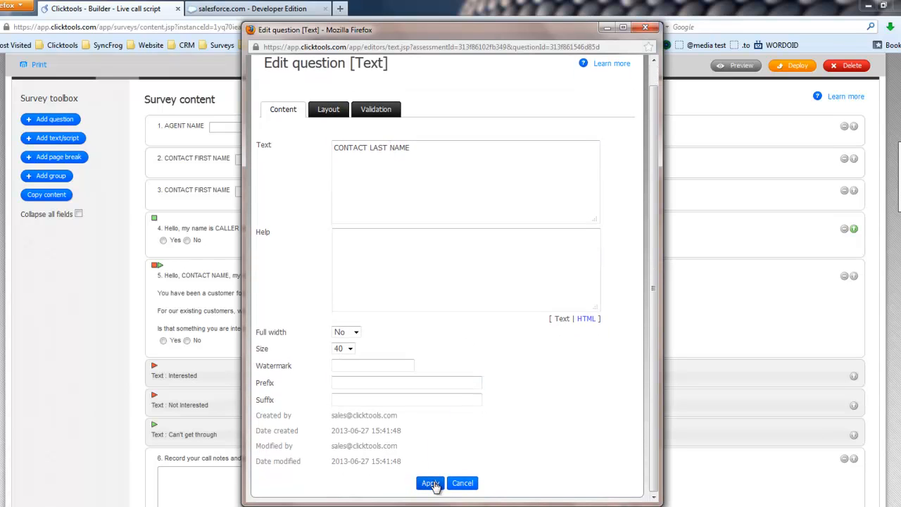
Step: Copy the CONTACT LAST NAME question, change the copy's text to "ACCOUNT MANAGER NAME", and apply it
click(594, 196)
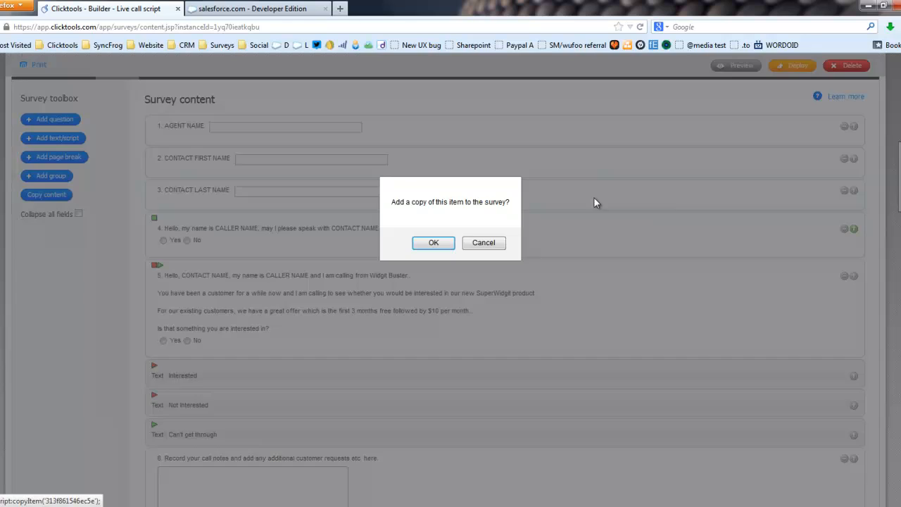
click(433, 242)
mouse_move(584, 234)
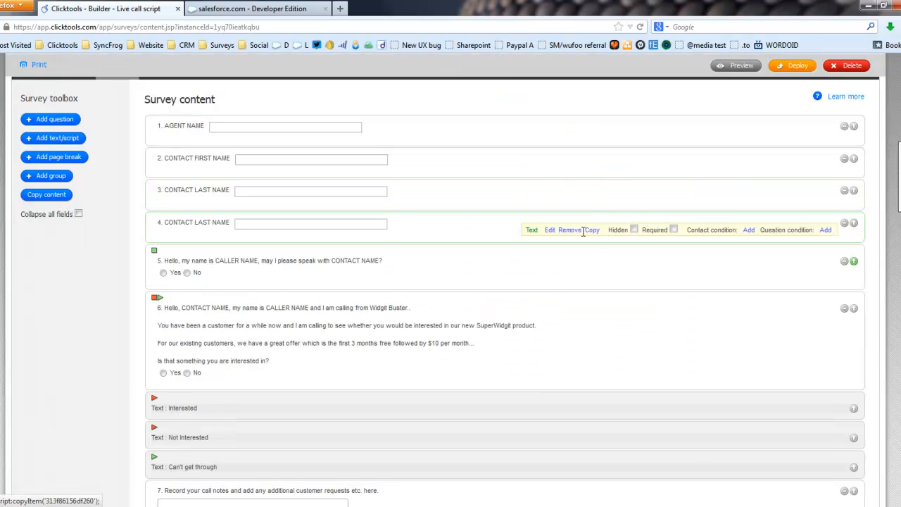
click(550, 230)
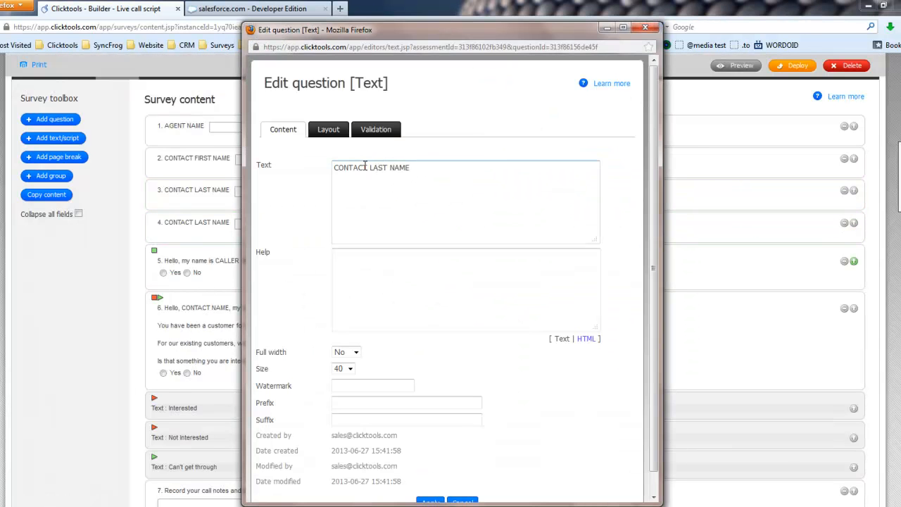
double_click(350, 167)
text(ACCOUNT MANAGER)
key(ctrl+shift+Right)
key(Delete)
scroll(439, 336, down, 1)
click(429, 483)
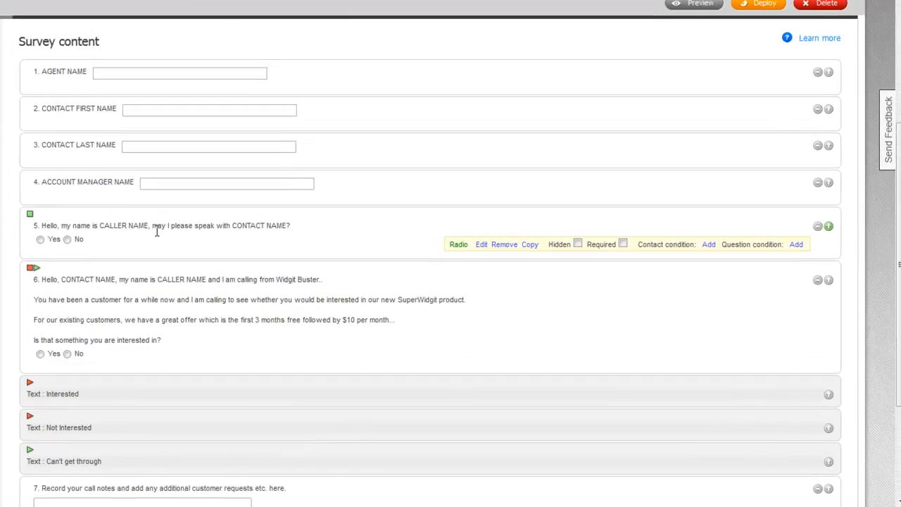
Step: Copy the ACCOUNT MANAGER NAME question, change the copy's text to "USER ID", and apply it
click(511, 178)
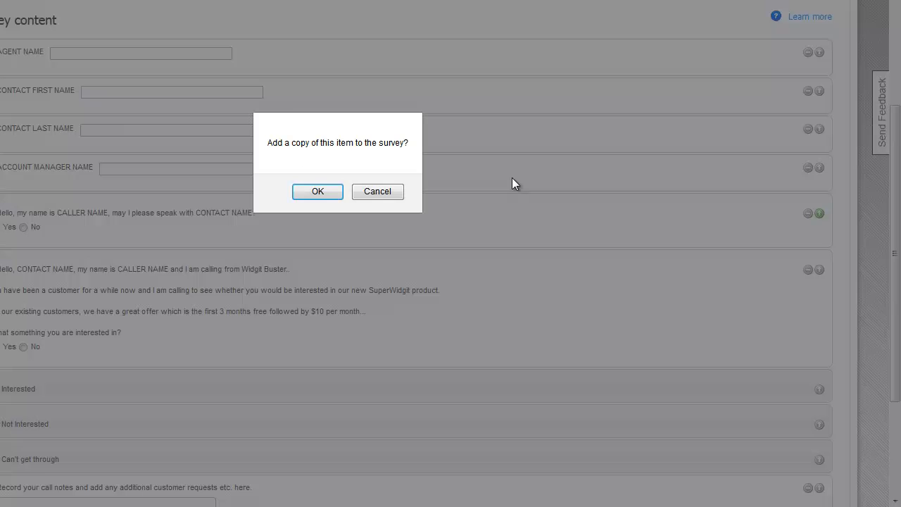
click(313, 189)
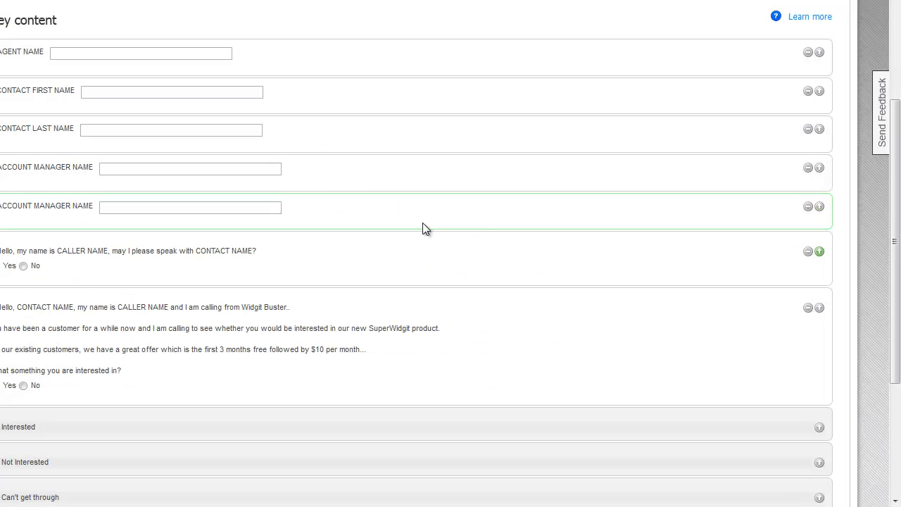
click(454, 215)
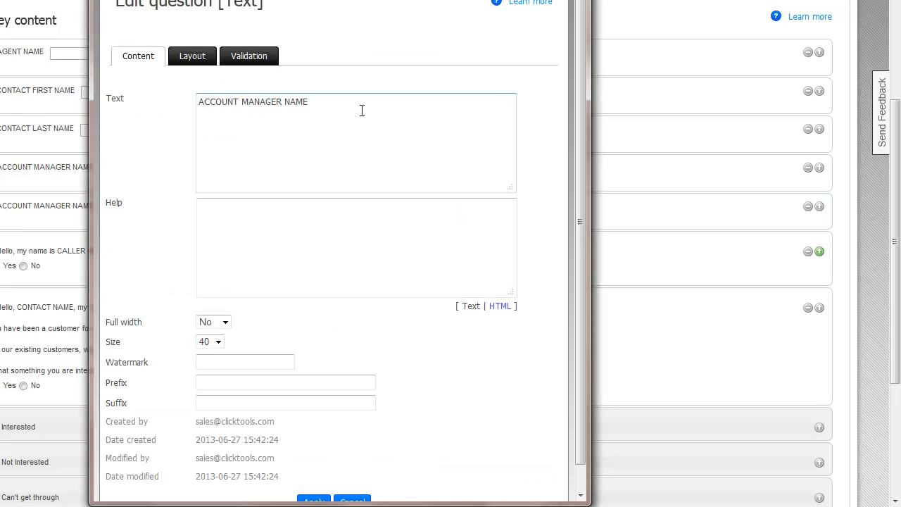
drag(316, 102, 175, 105)
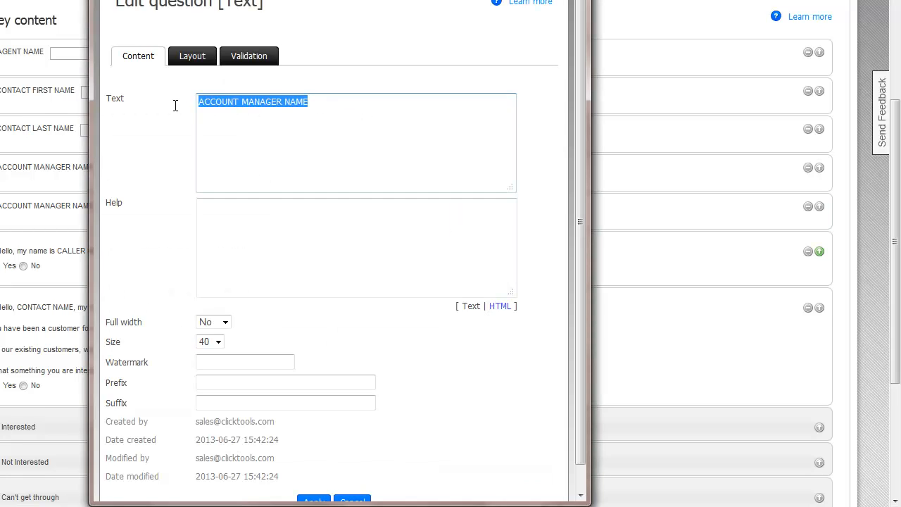
text(USER ID)
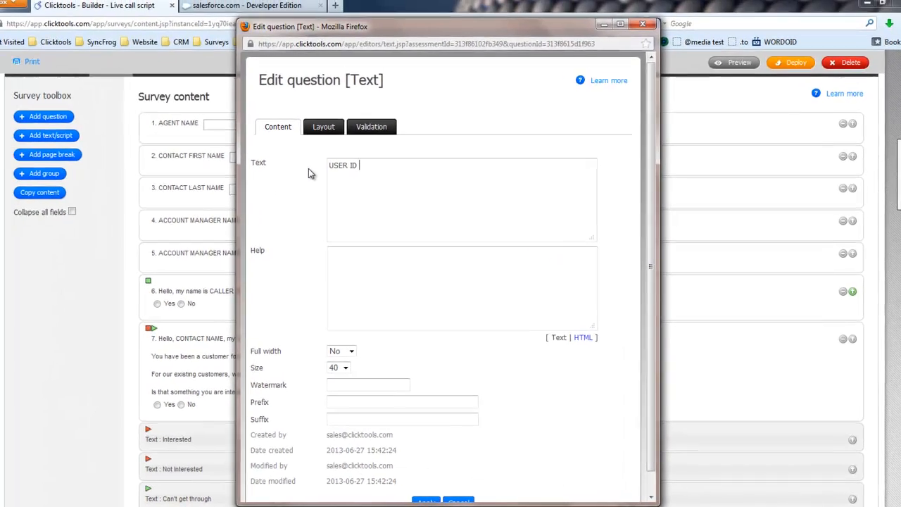
scroll(326, 185, down, 1)
click(430, 484)
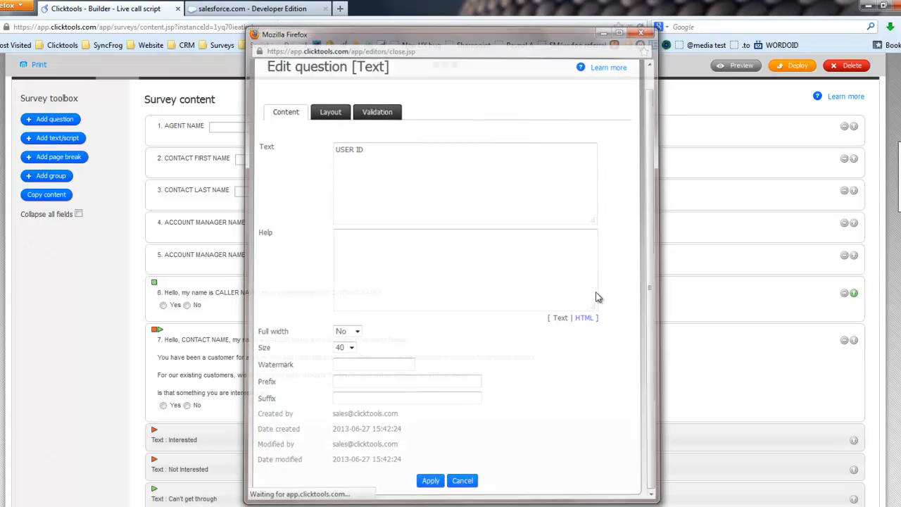
Step: Copy the USER ID question, change the copy's text to "CONTACT ID", and apply it
click(590, 263)
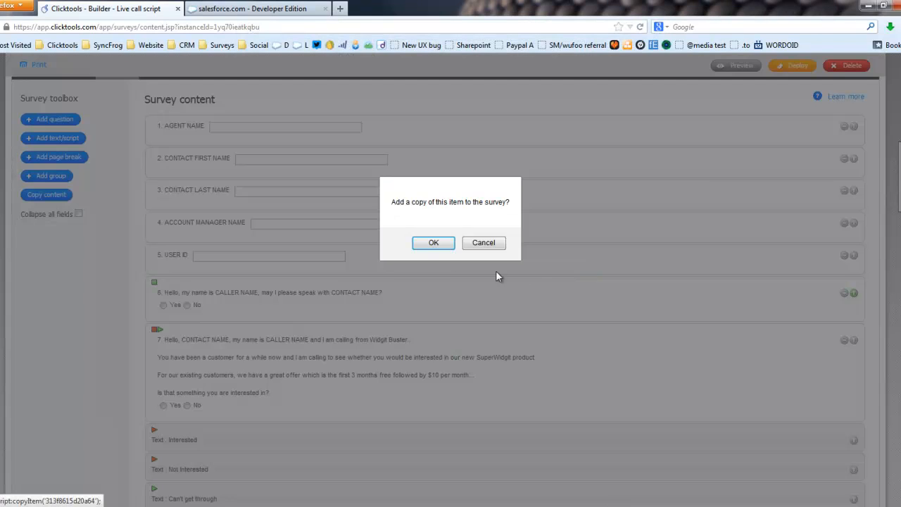
click(426, 244)
mouse_move(480, 302)
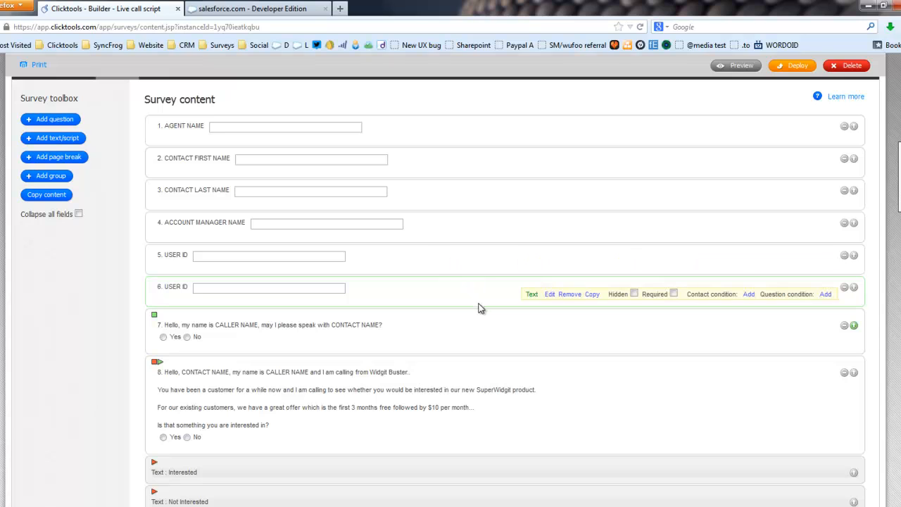
click(548, 294)
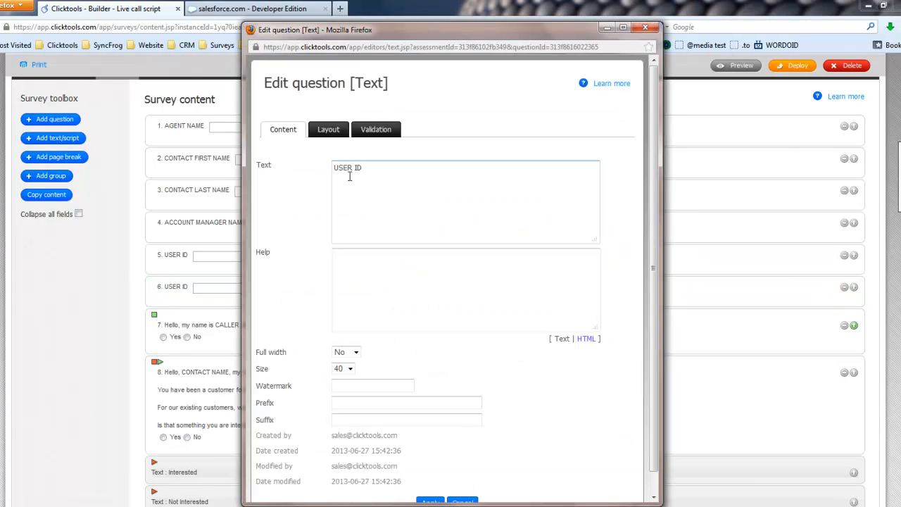
double_click(348, 169)
text(CONTACT)
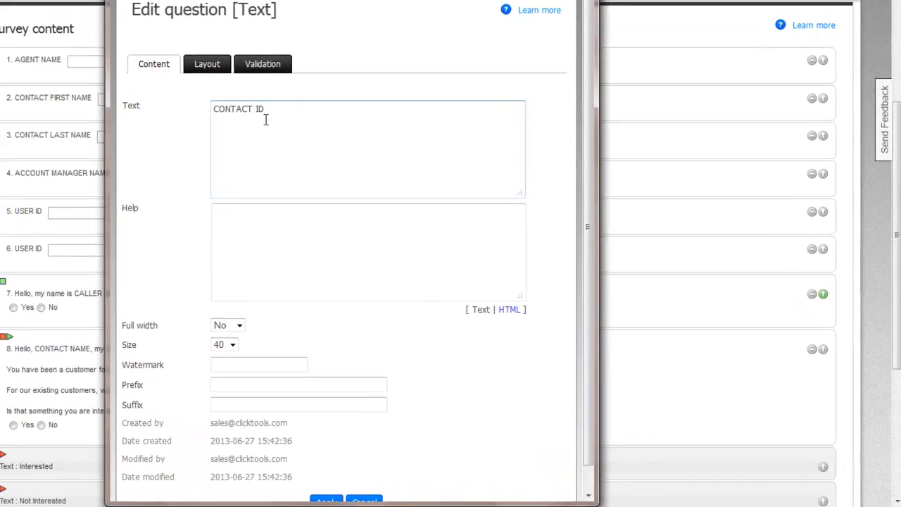
click(316, 481)
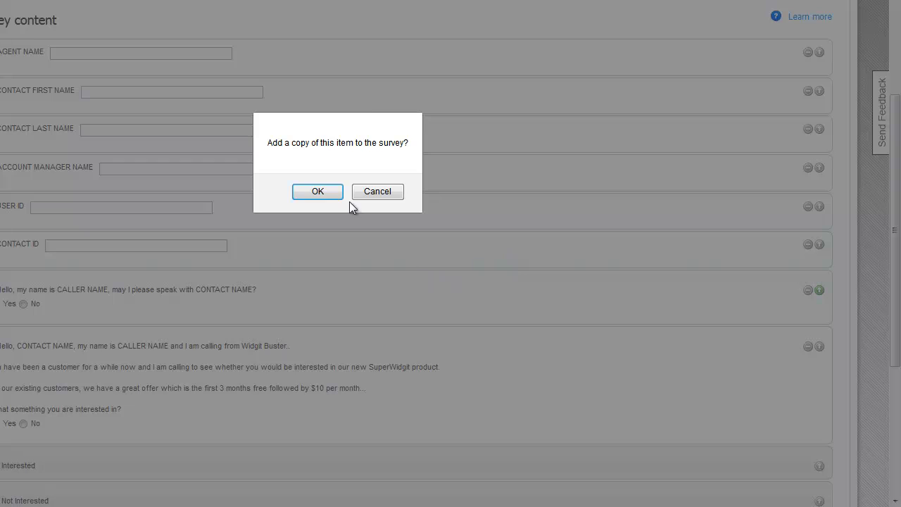
Step: Copy the CONTACT ID question, change the copy's text to "OWNER ID", and apply it
key(Return)
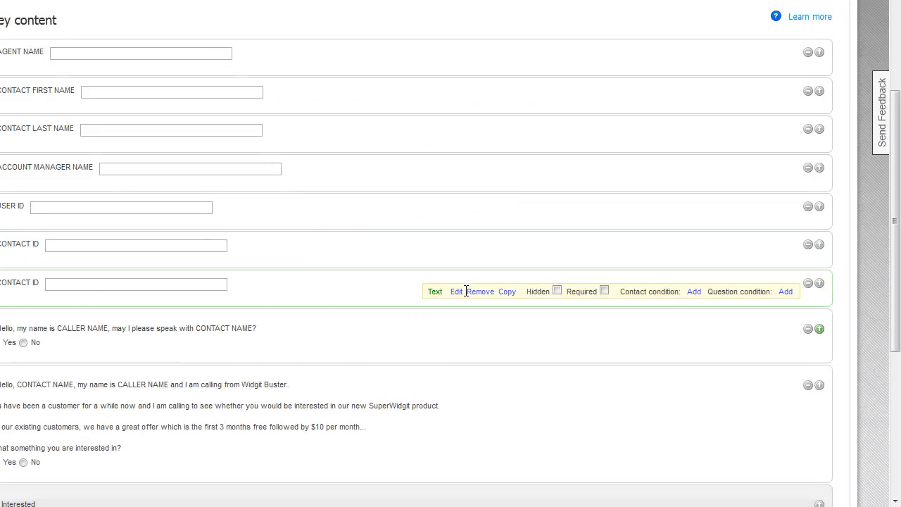
click(458, 293)
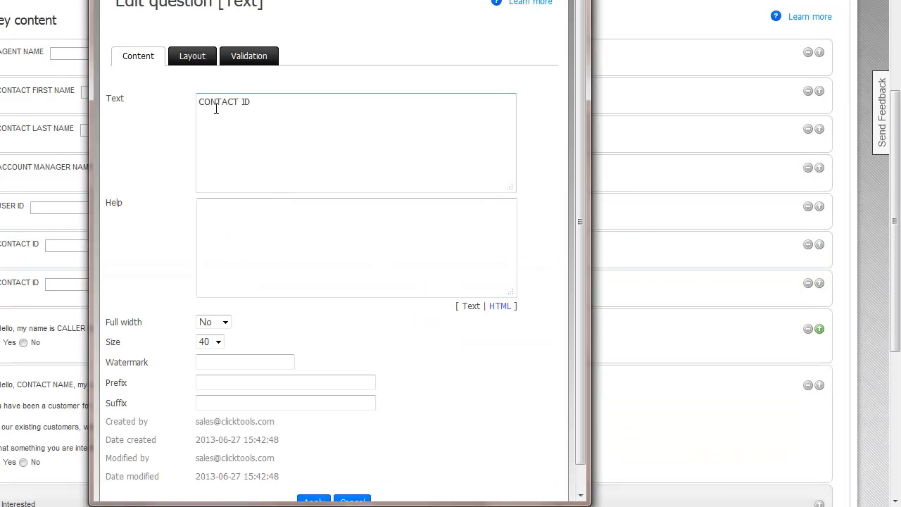
double_click(216, 108)
text(OWNER)
click(476, 217)
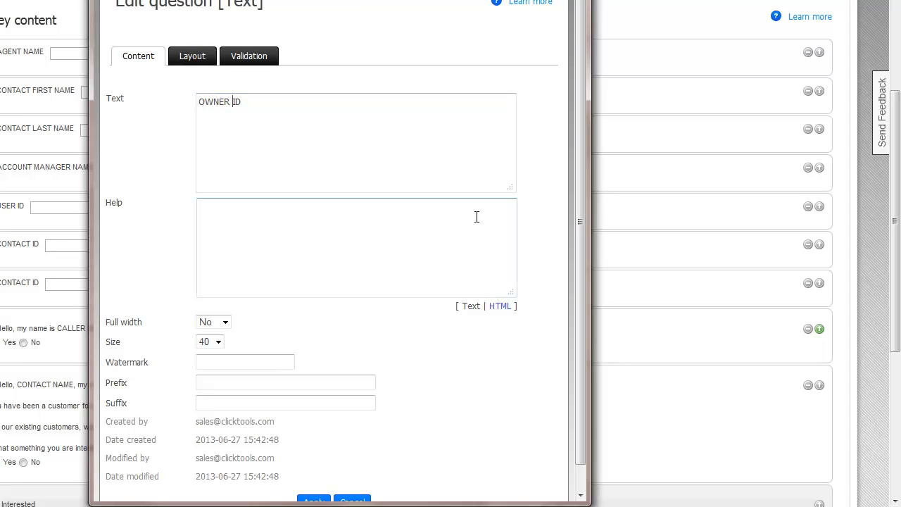
click(313, 501)
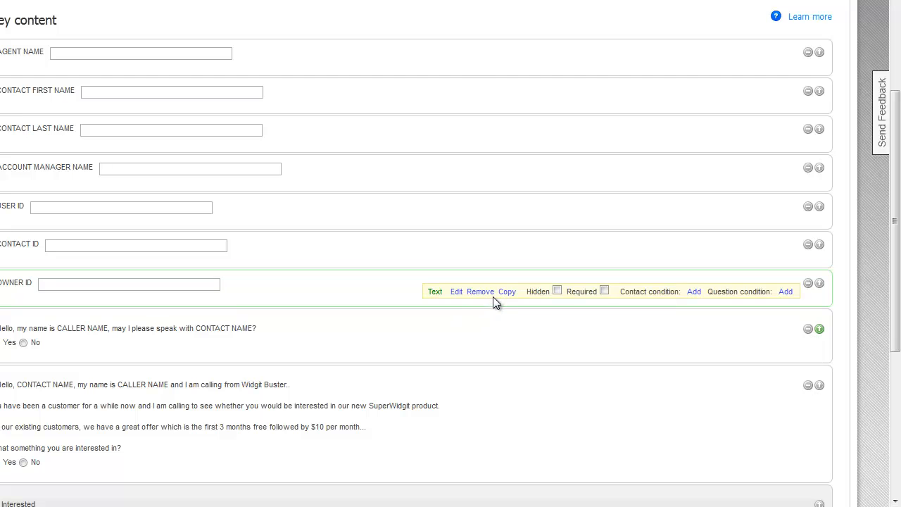
Step: Copy the OWNER ID question, change the copy's text to "ACCOUNT ID", and apply it
click(507, 292)
click(321, 192)
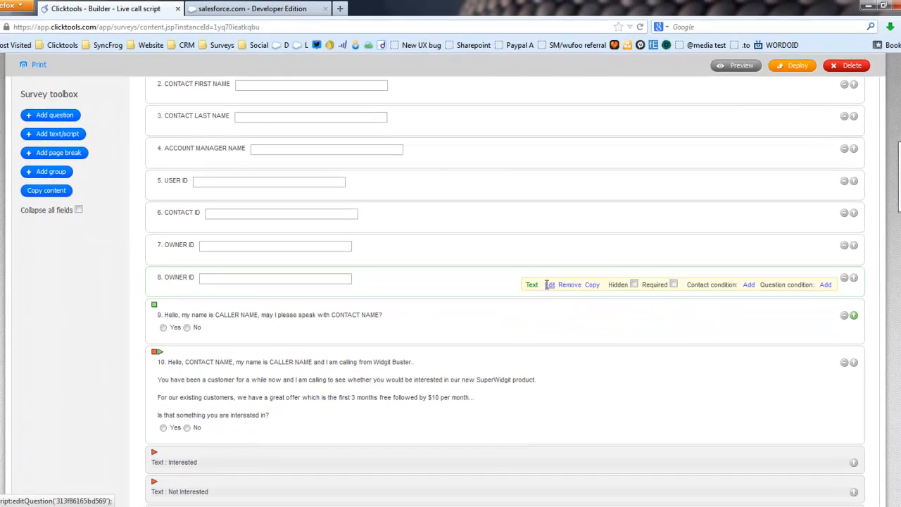
click(550, 286)
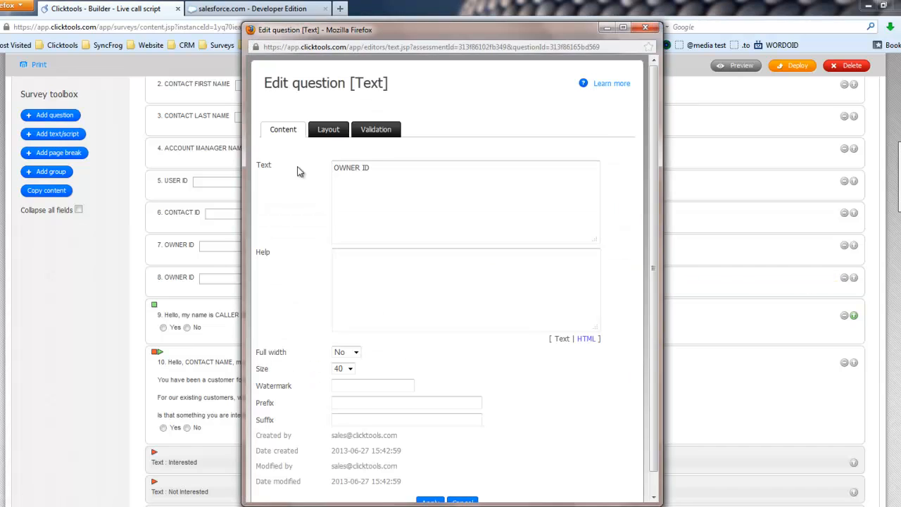
double_click(342, 169)
text(ACCOUNT)
scroll(347, 171, down, 1)
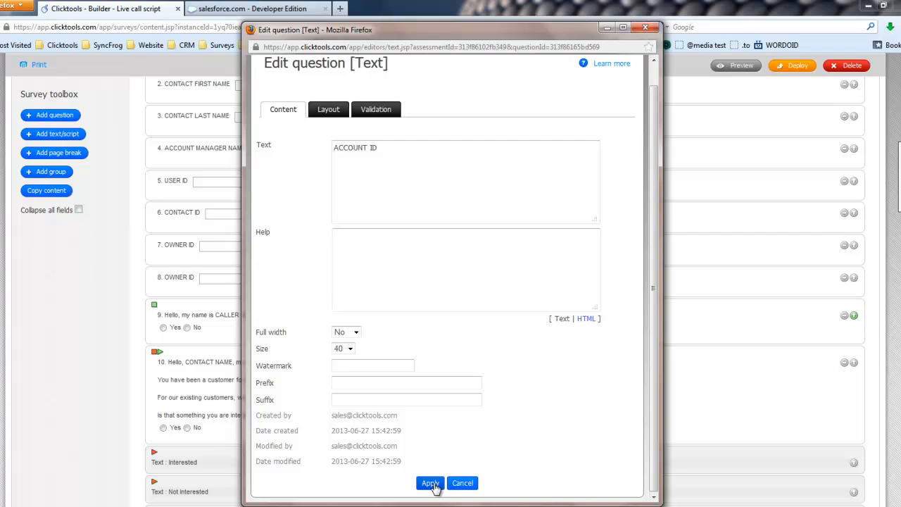
click(430, 482)
Step: Mark all the name and ID questions, from AGENT NAME through ACCOUNT ID, as hidden
scroll(479, 294, up, 4)
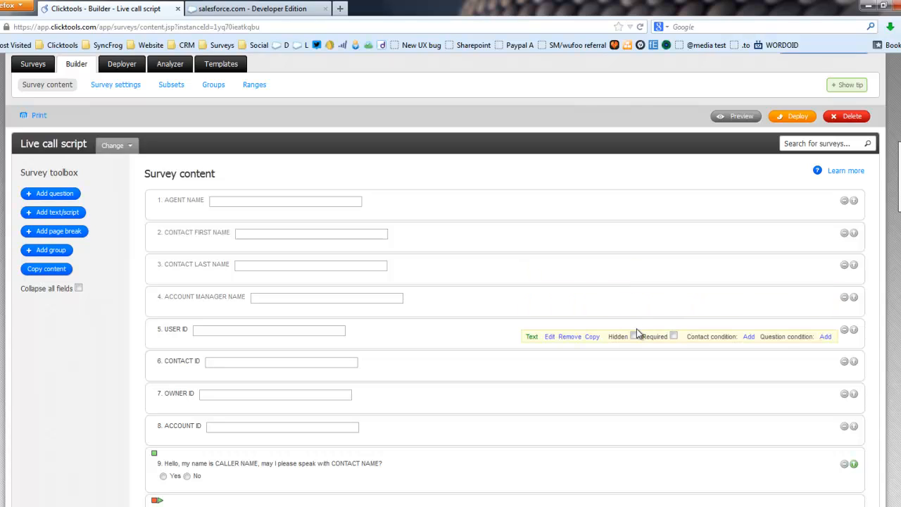
click(634, 401)
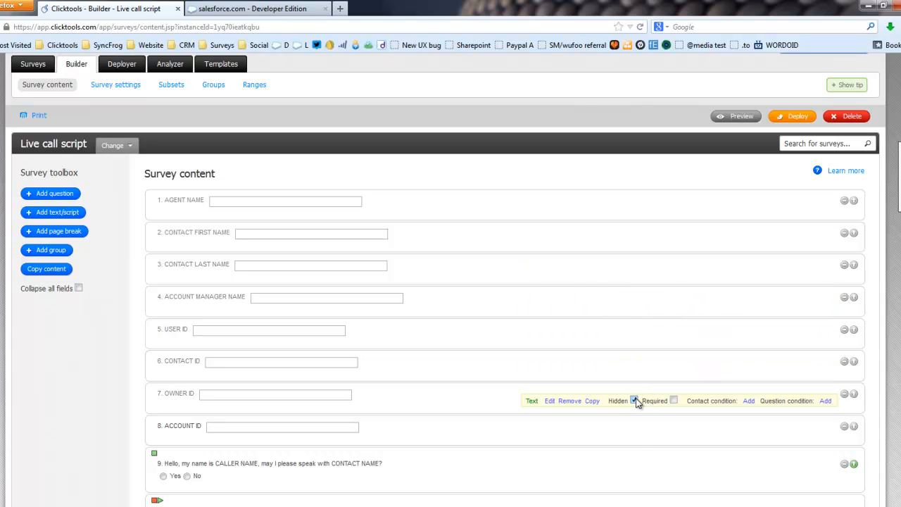
click(634, 434)
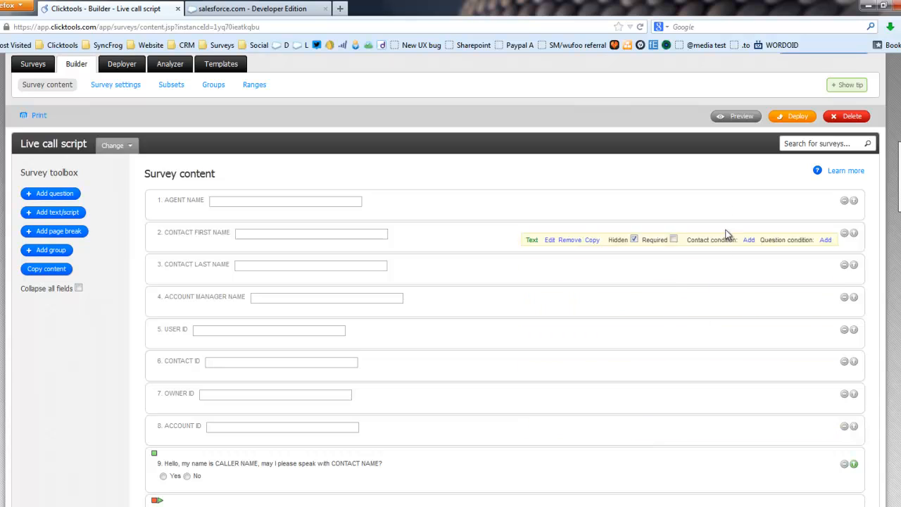
Step: Preview the survey, enlarge the preview window to check the script without the hidden questions, and close it
click(735, 116)
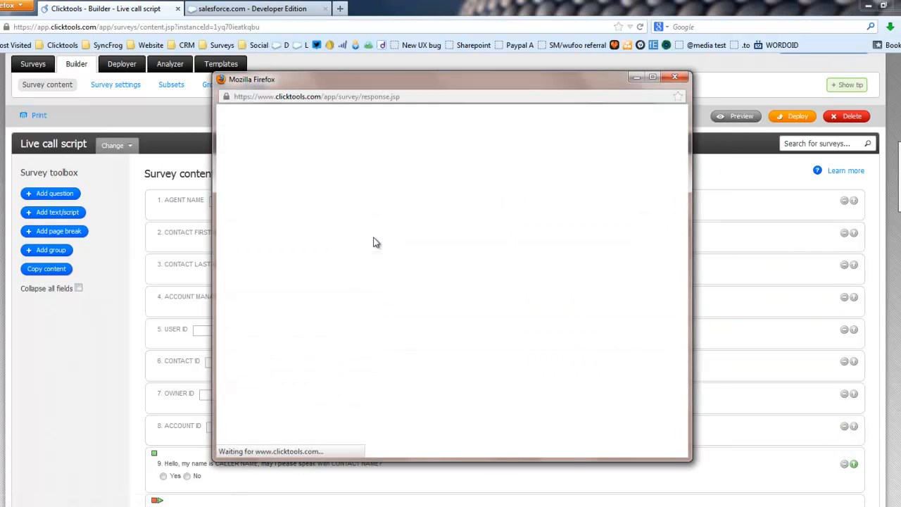
click(696, 235)
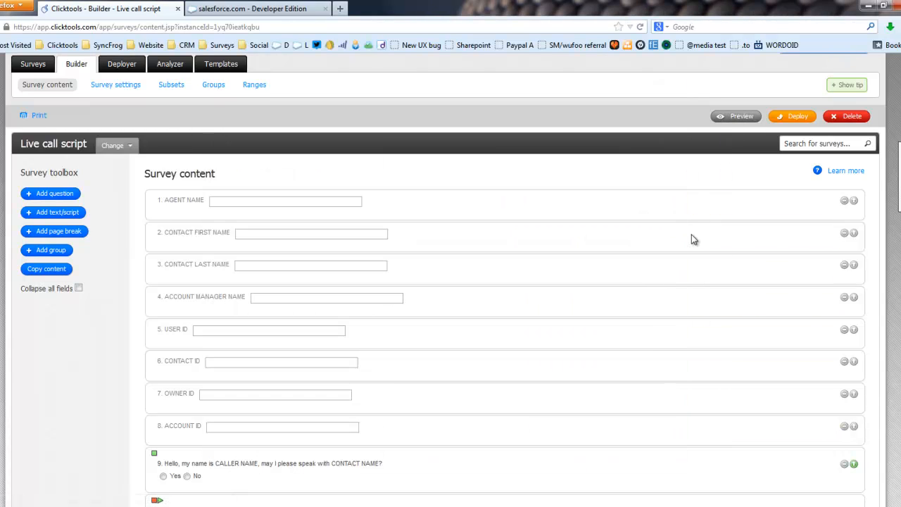
click(737, 117)
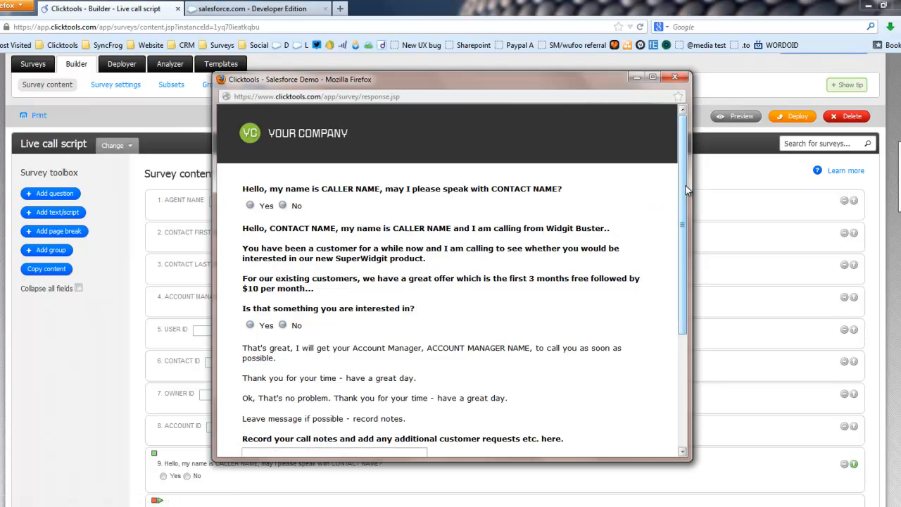
drag(687, 189, 680, 212)
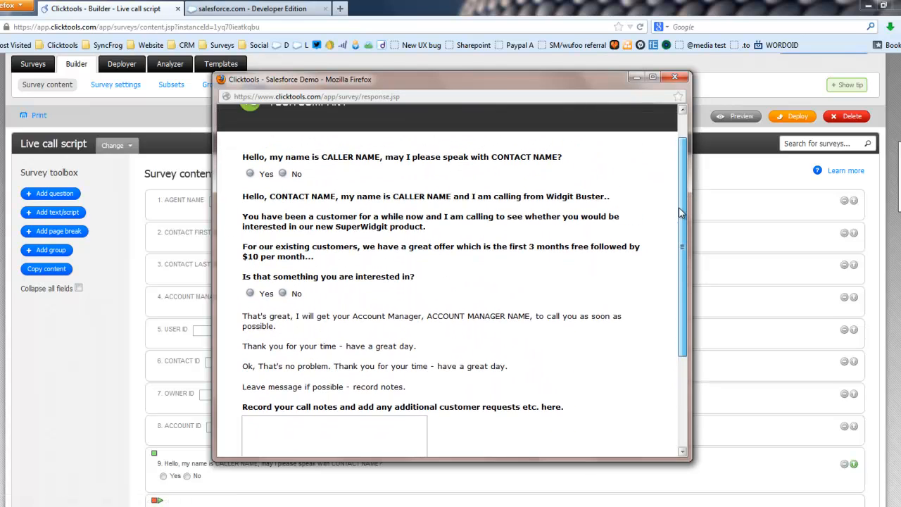
drag(548, 74, 548, 27)
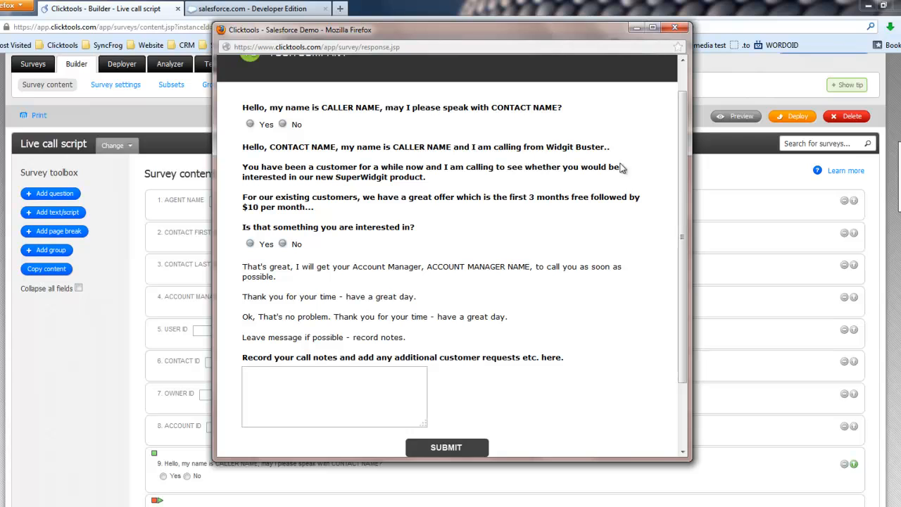
drag(690, 180, 719, 180)
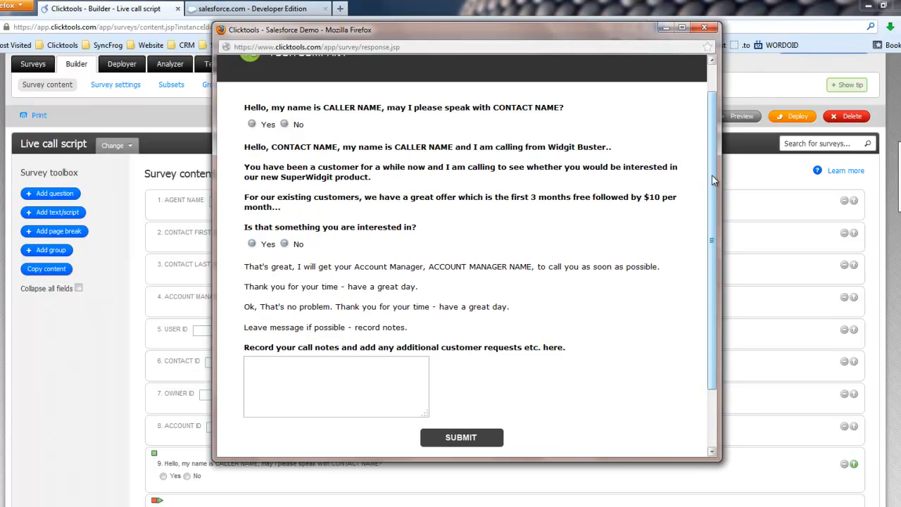
scroll(704, 148, down, 1)
click(702, 32)
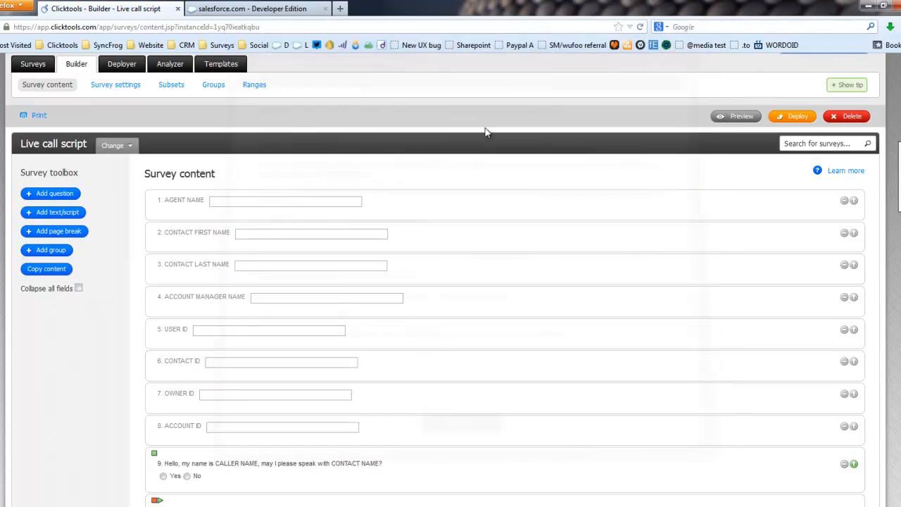
Step: In the survey settings, set Salesforce to "Yes - Automatic" and enter the Salesforce user name and password
click(104, 88)
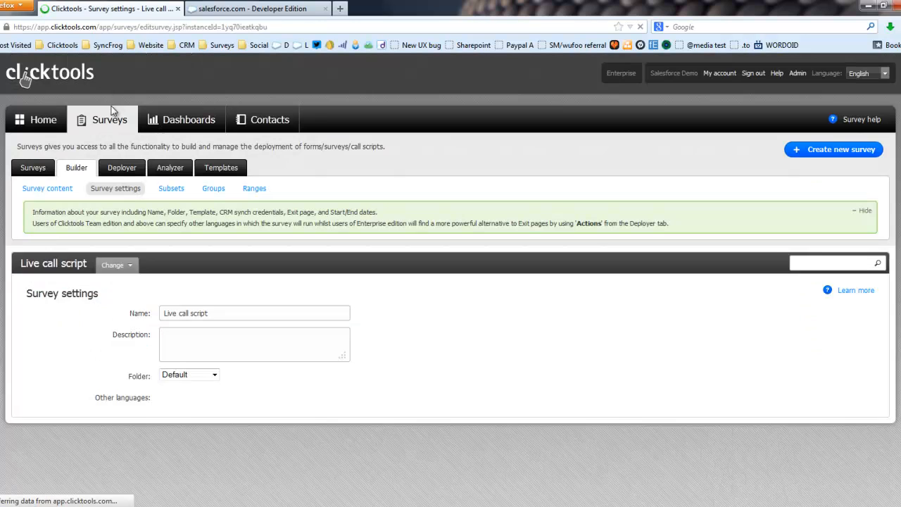
scroll(233, 336, down, 3)
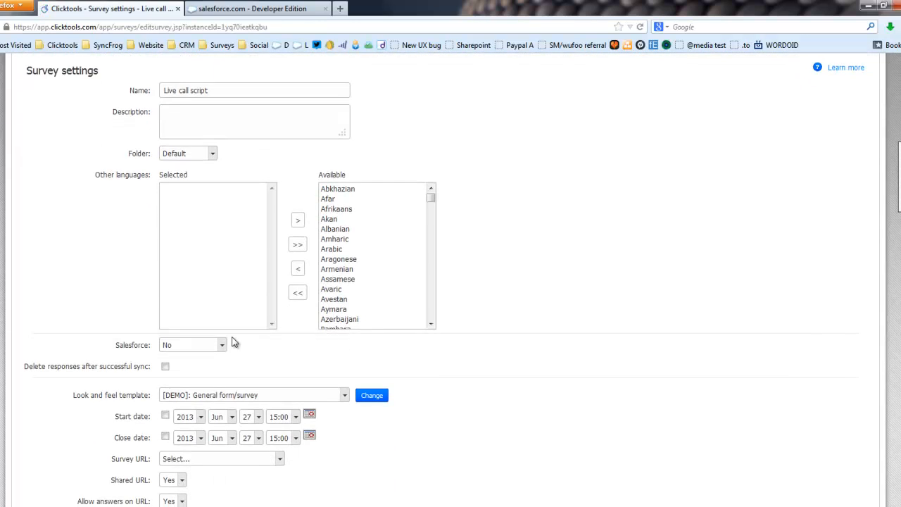
click(211, 344)
click(214, 375)
click(228, 367)
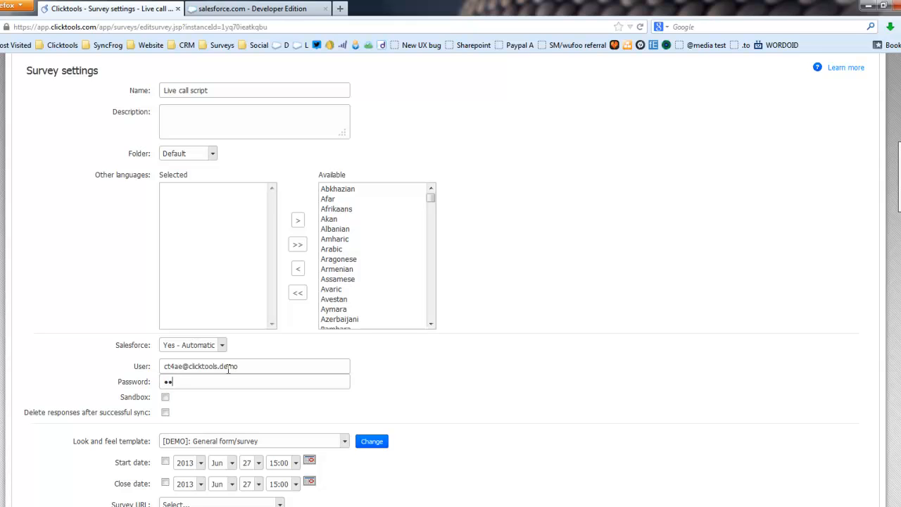
scroll(228, 369, down, 4)
click(212, 357)
click(213, 370)
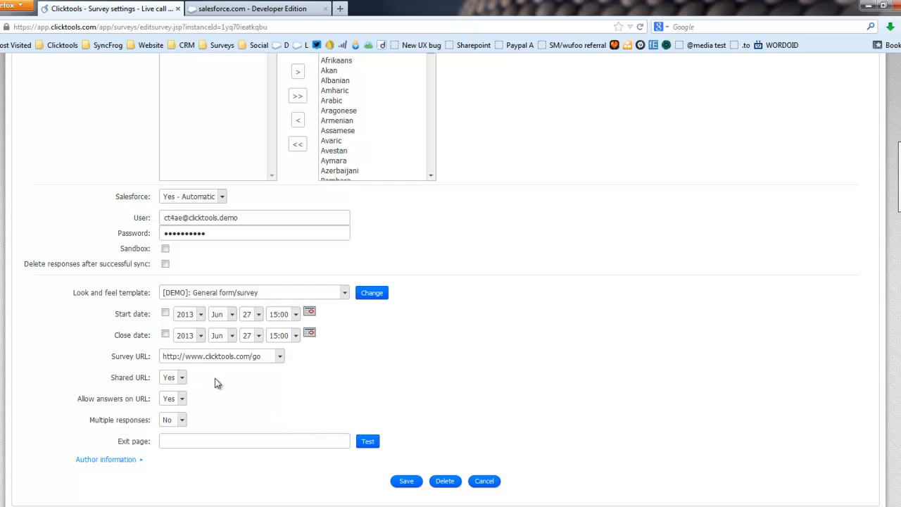
Step: Set Multiple responses to Yes and save the survey settings
drag(88, 421, 149, 426)
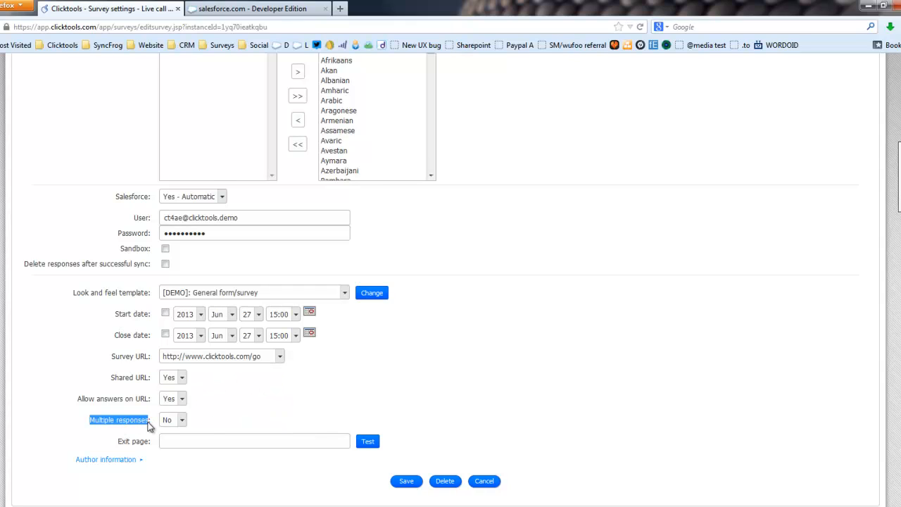
click(173, 420)
click(172, 432)
click(245, 423)
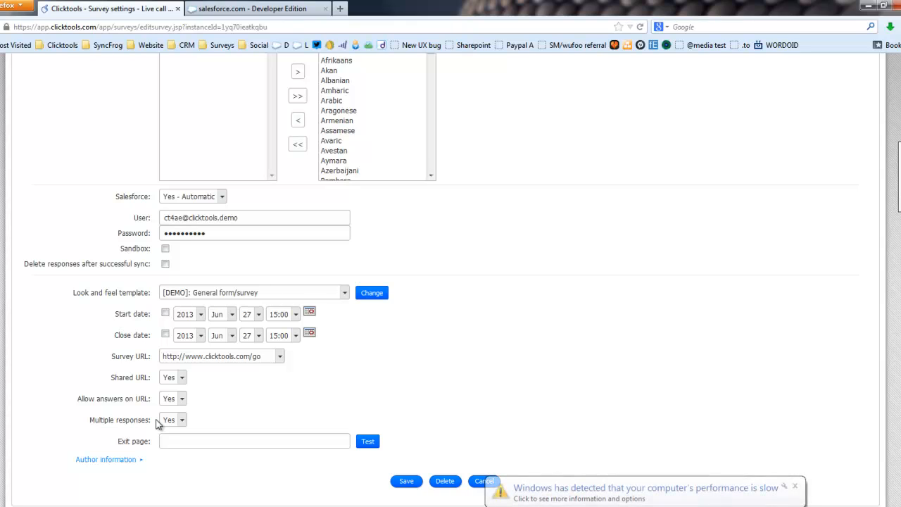
click(405, 481)
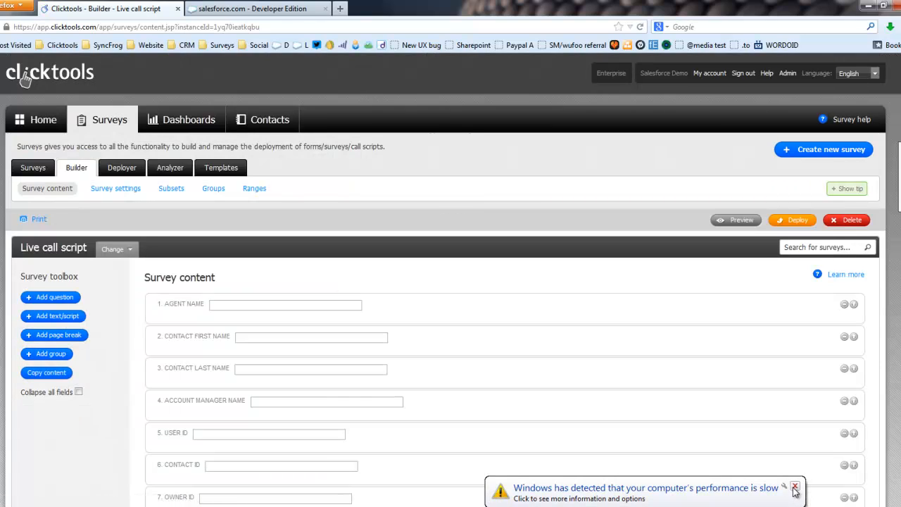
Step: Dismiss the Windows performance notification and open the survey's web deployment link in a new tab
click(795, 487)
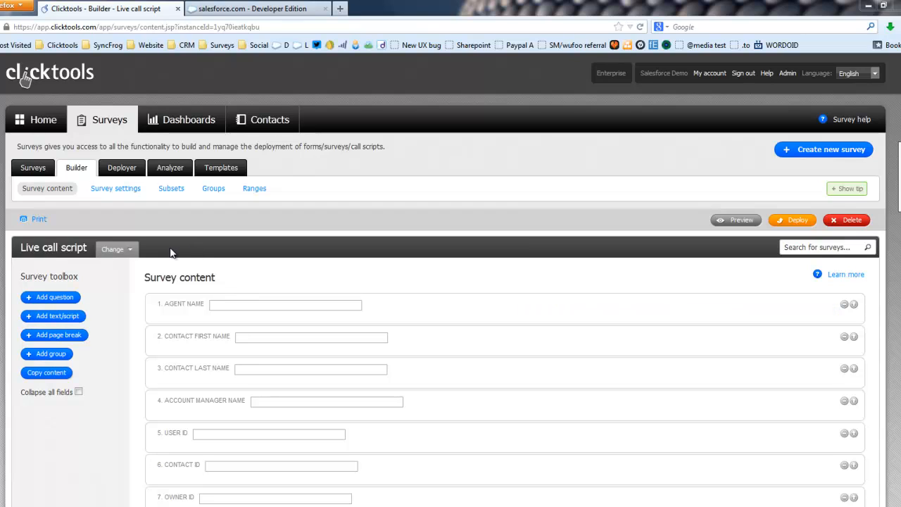
click(132, 173)
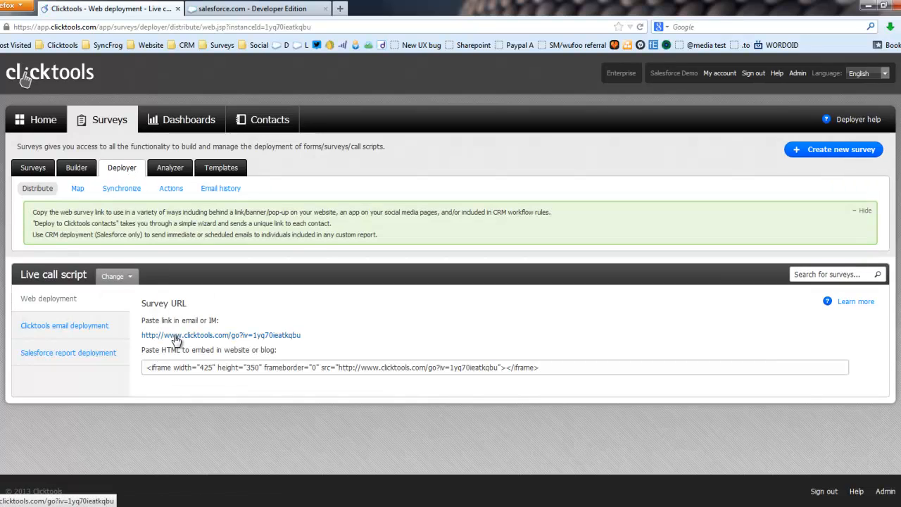
right_click(176, 339)
click(221, 343)
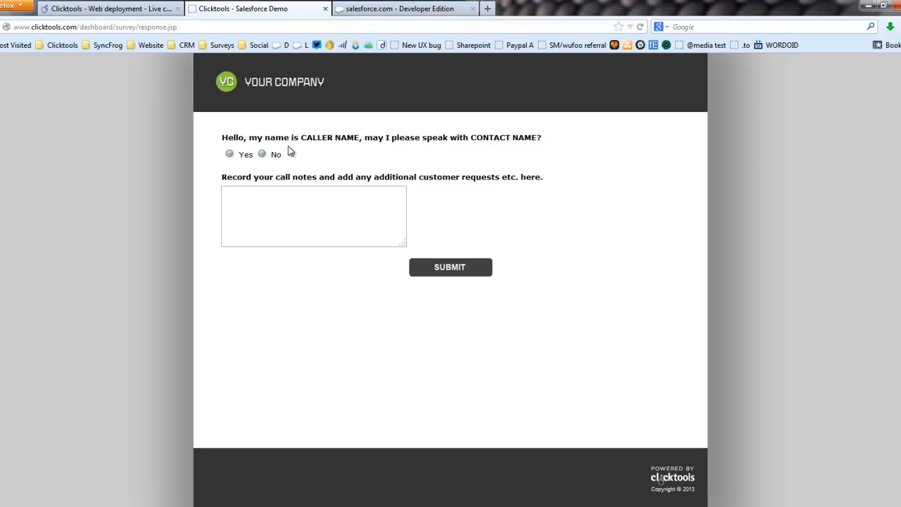
Step: Try the Yes and No answers in the live call script, check the CALLER NAME and CONTACT NAME placeholders, and close the survey
click(230, 154)
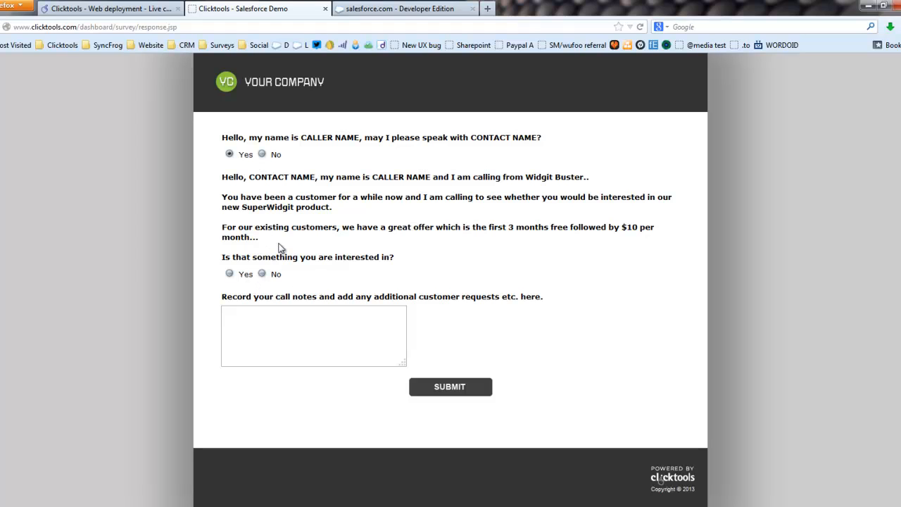
click(230, 274)
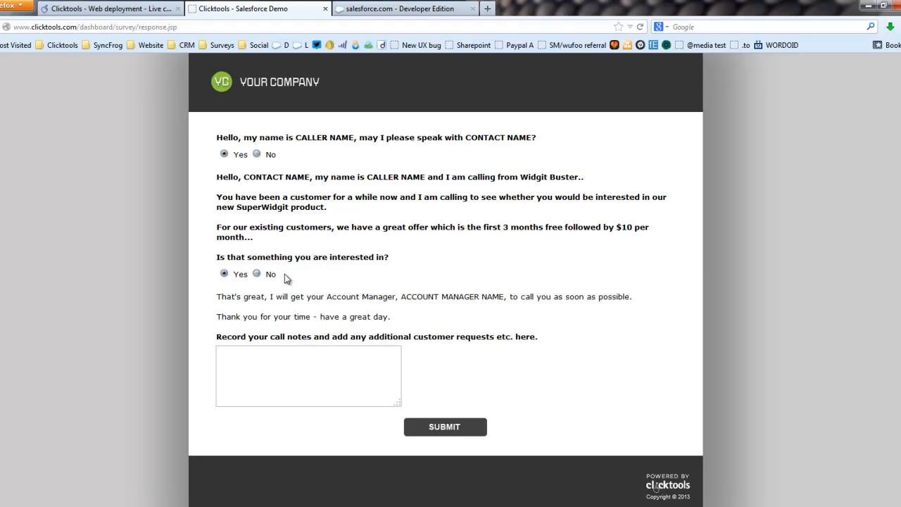
click(257, 274)
click(263, 155)
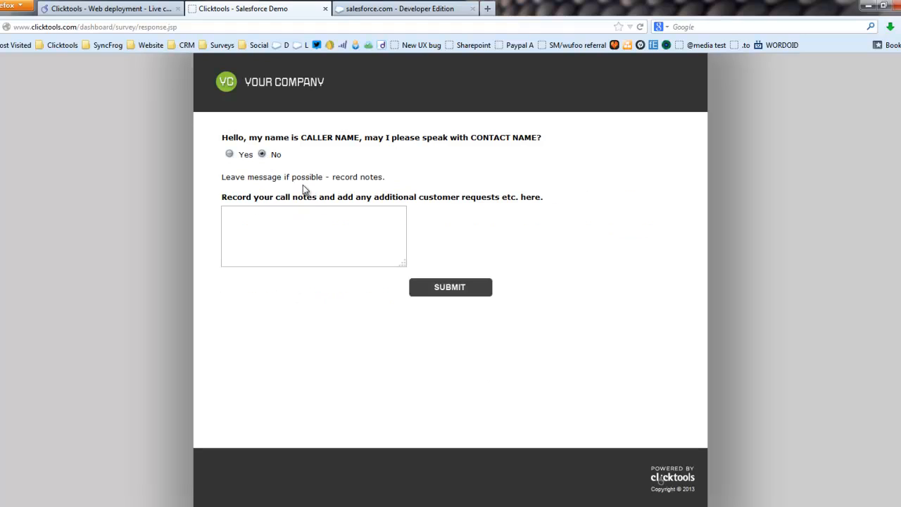
drag(302, 138, 361, 142)
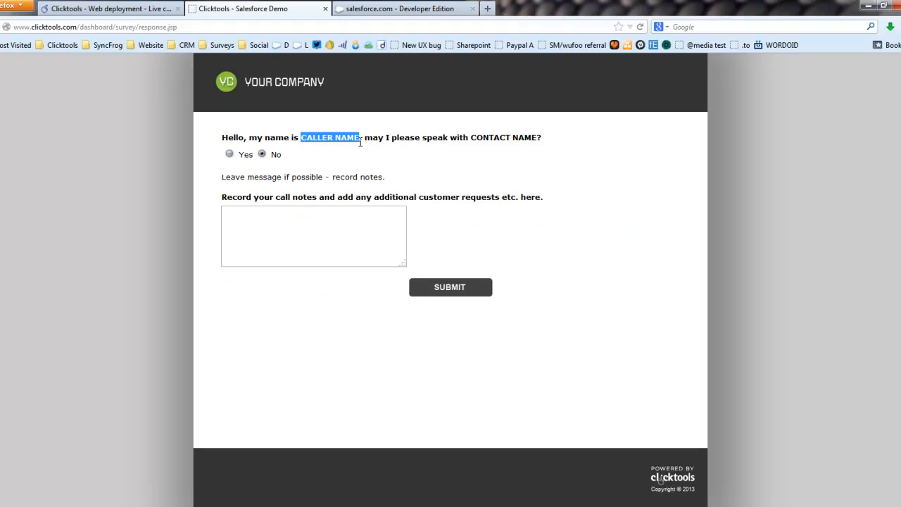
drag(469, 137, 540, 140)
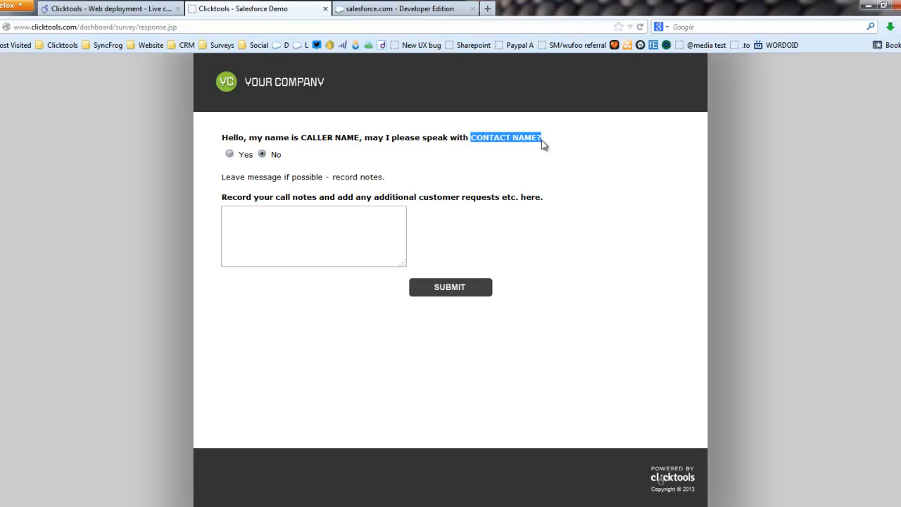
click(326, 10)
Step: In the survey builder, replace CALLER NAME in question 9's text with ${question_1} and copy that merge code
click(77, 173)
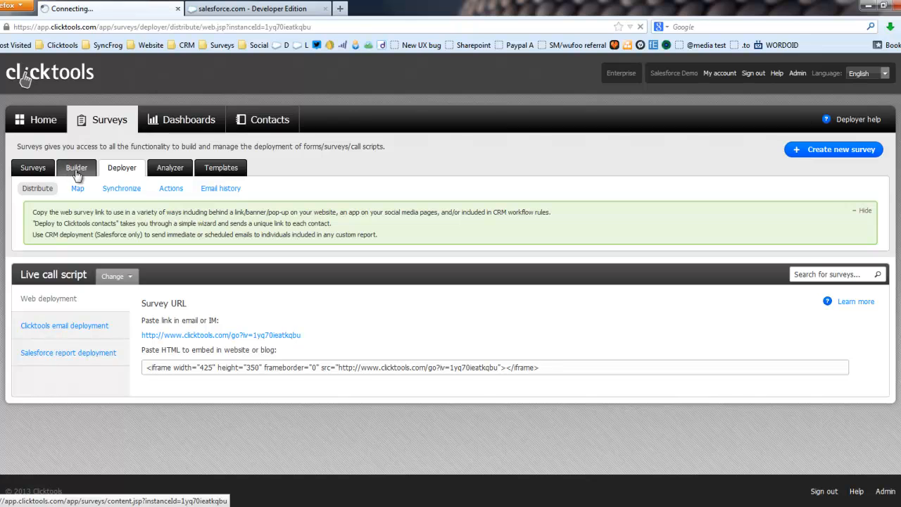
scroll(499, 329, down, 1)
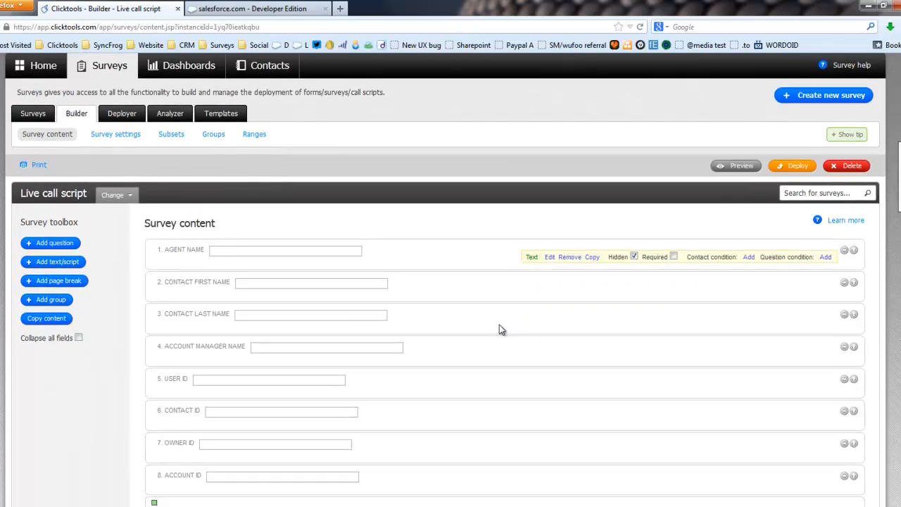
scroll(499, 329, down, 4)
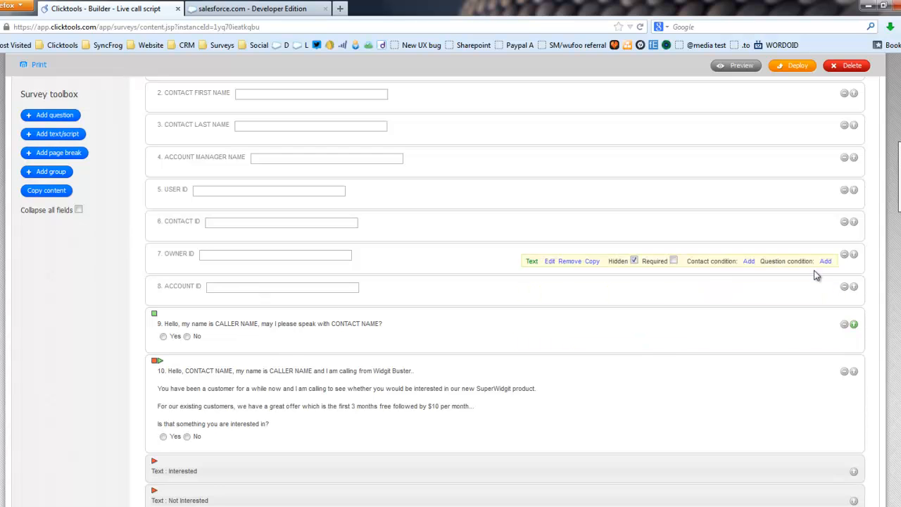
scroll(780, 307, up, 1)
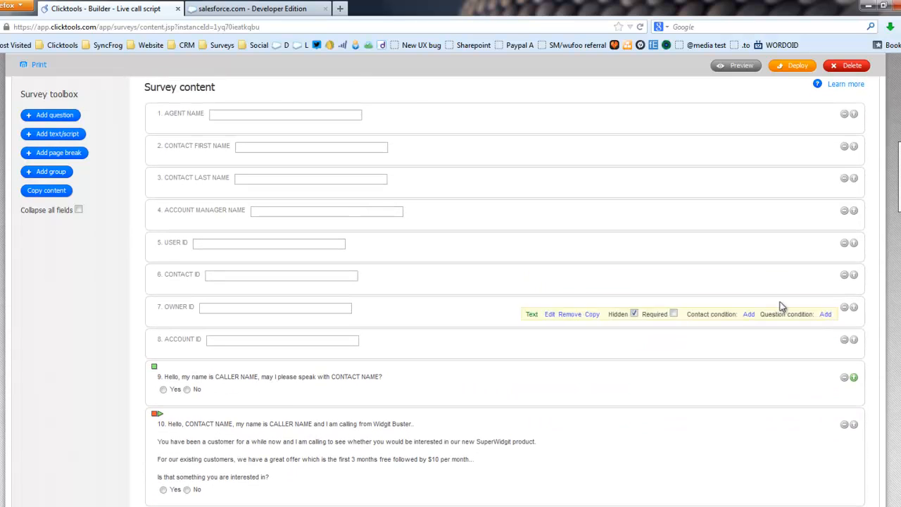
click(550, 395)
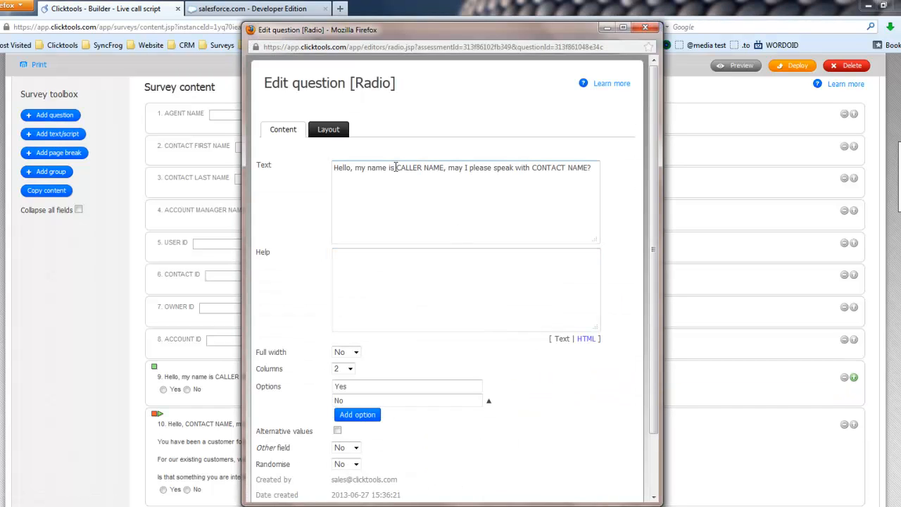
drag(395, 168, 446, 167)
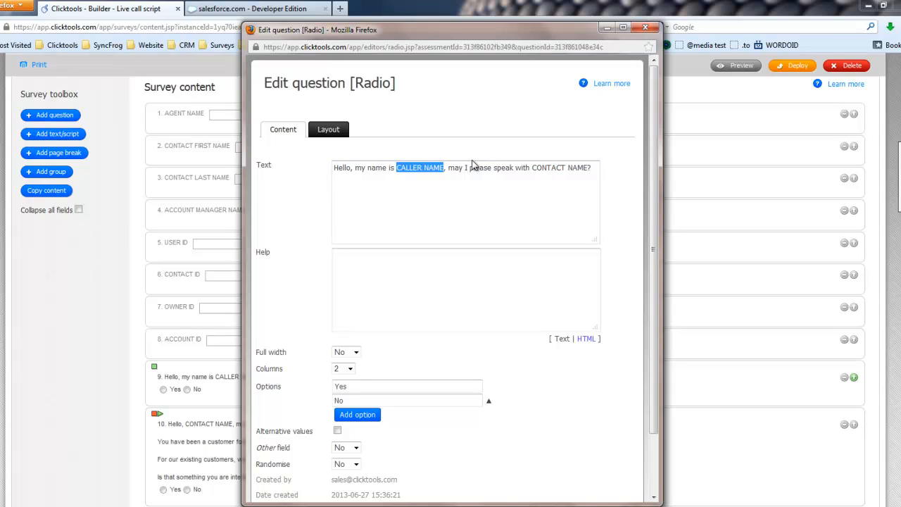
text(${question)
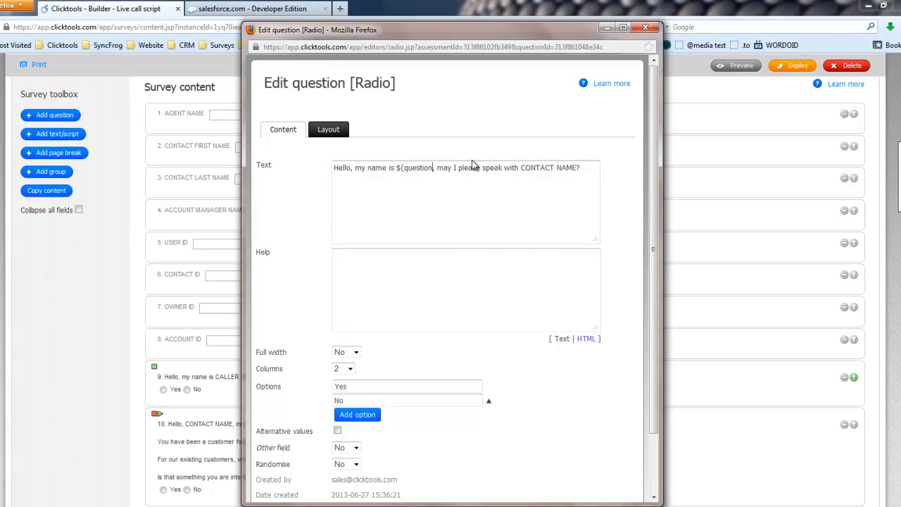
text(_1)
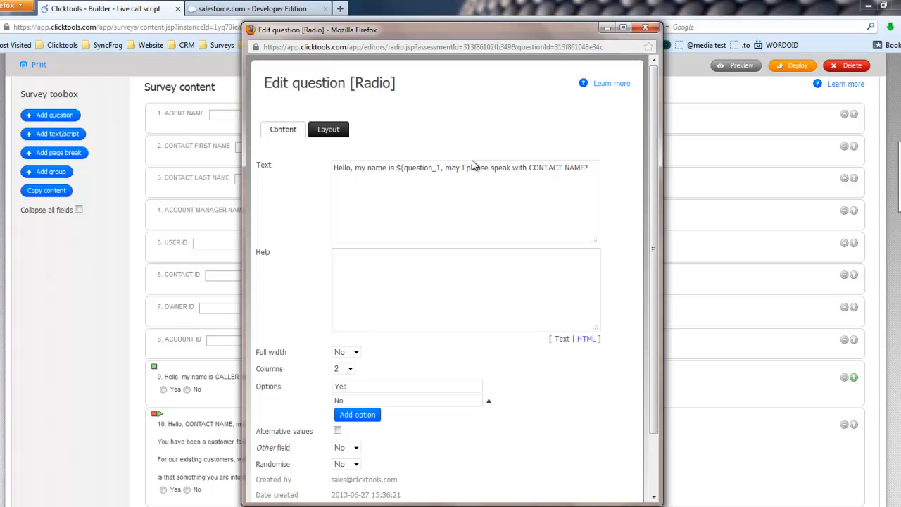
text(})
key(shift+Left)
key(shift+Left)
key(shift+Left)
key(shift+Left)
key(shift+Left)
key(shift+Left)
key(shift+Left)
key(shift+Left)
key(shift+Left)
key(shift+Left)
key(shift+Left)
key(ctrl+c)
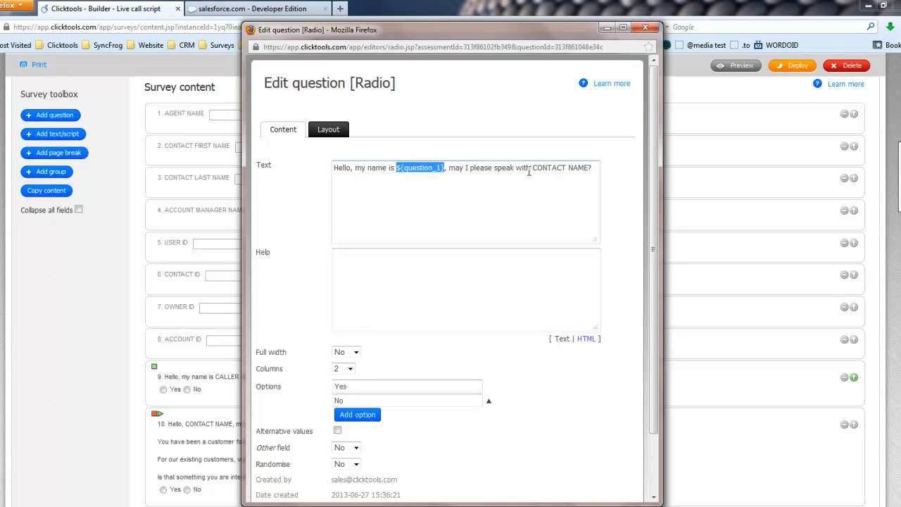
Step: Replace CONTACT NAME in question 9's text with ${question_2} ${question_3} and apply the question changes
drag(534, 168, 583, 167)
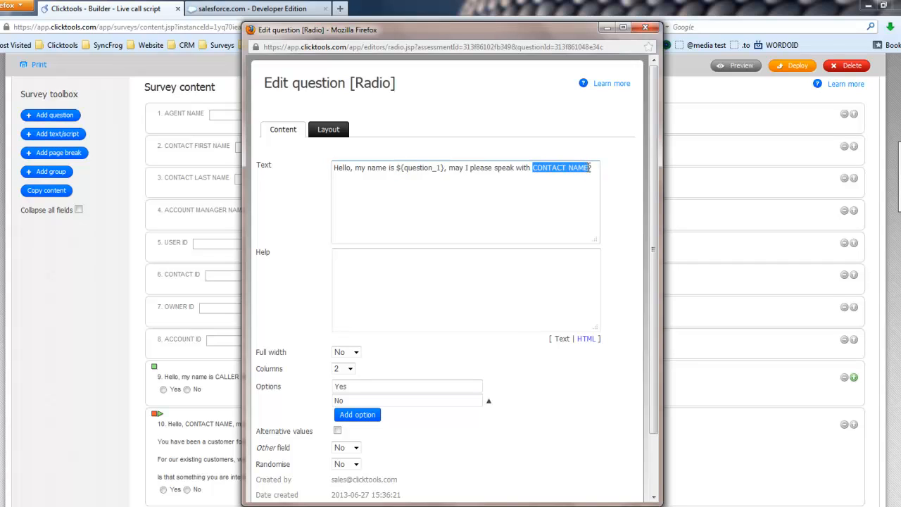
key(ctrl+v)
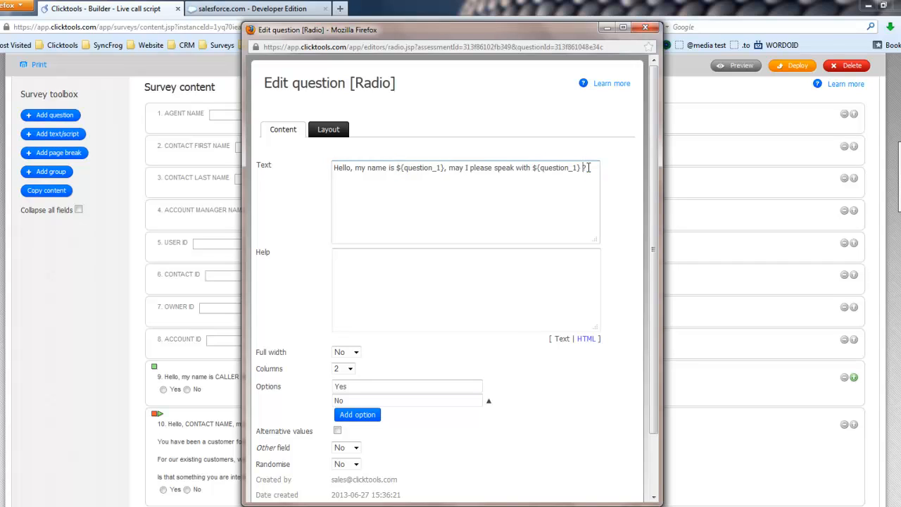
key(ctrl+v)
text(3)
scroll(547, 223, down, 2)
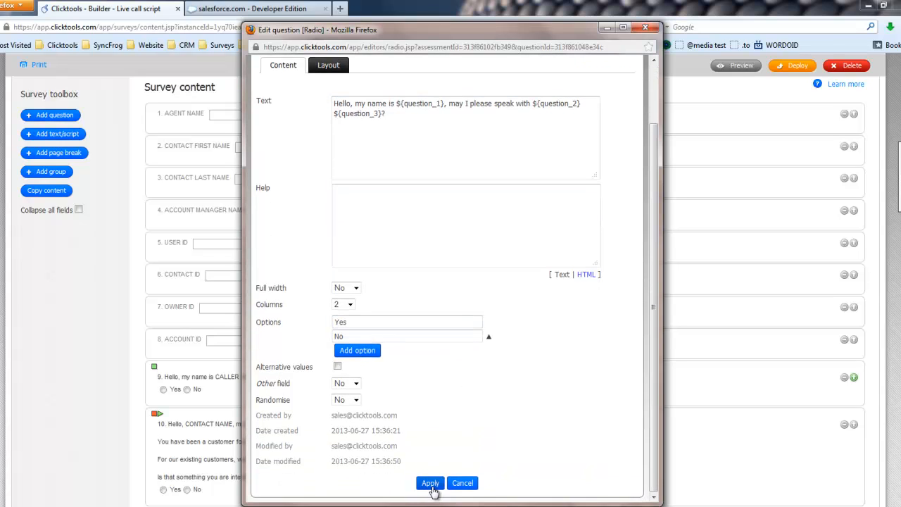
click(431, 484)
Step: In question 10's text, replace CONTACT NAME with ${question_2} and CALLER NAME with ${question_1}, and apply the changes
scroll(422, 432, down, 2)
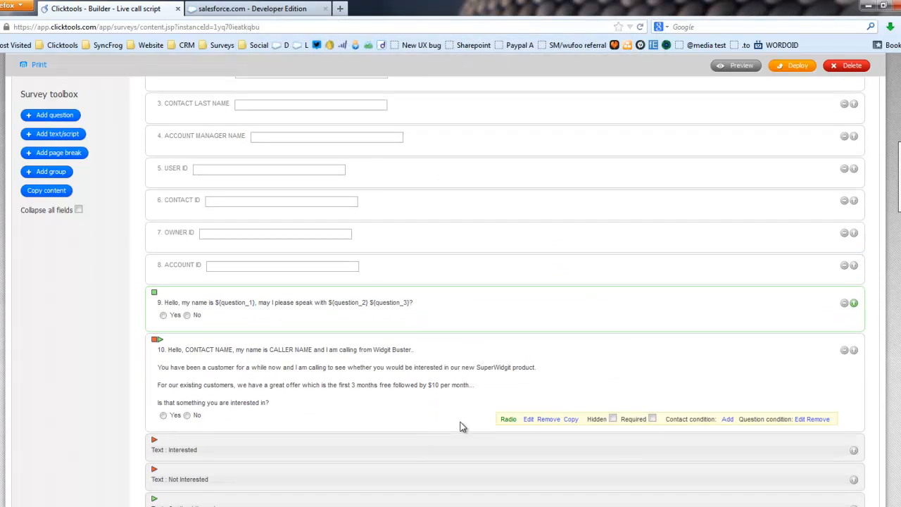
click(530, 421)
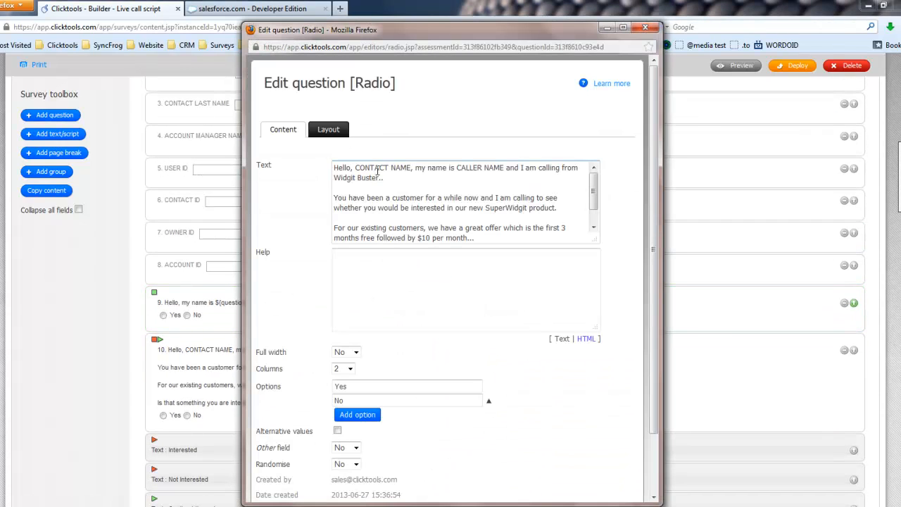
drag(355, 167, 411, 167)
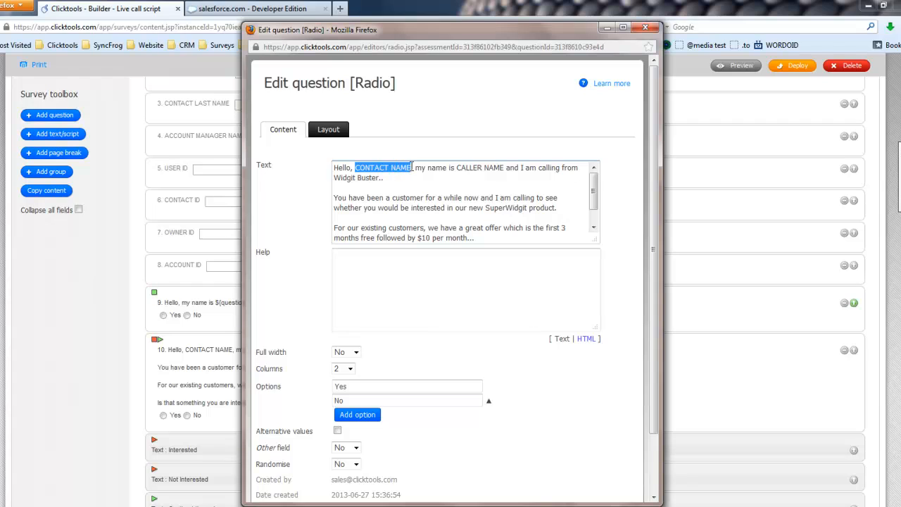
key(ctrl+v)
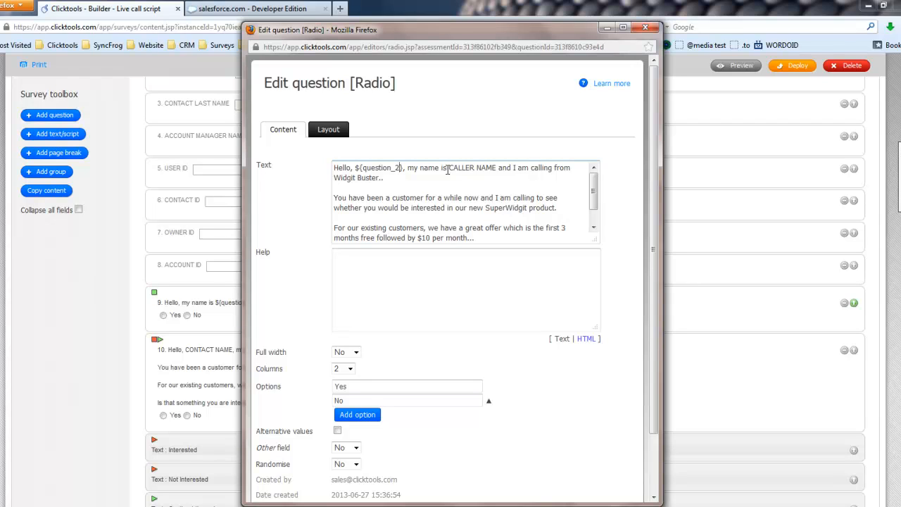
drag(448, 169, 490, 169)
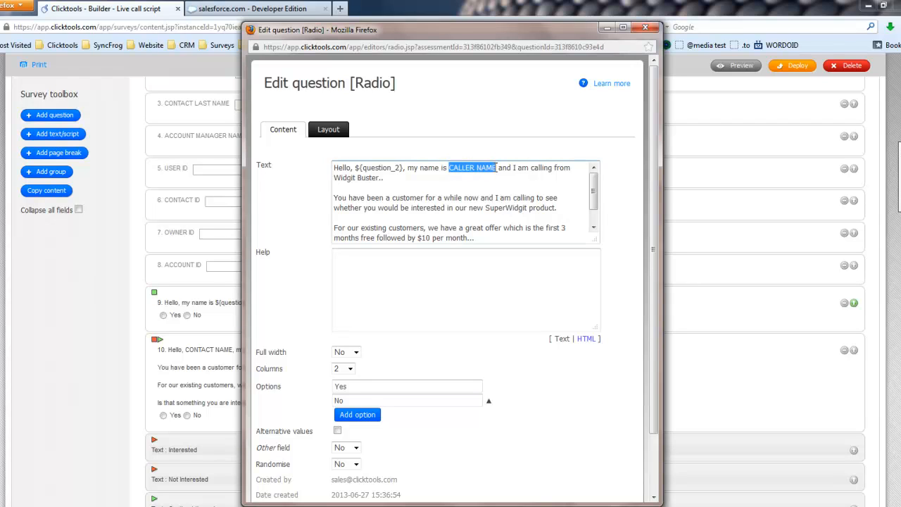
key(ctrl+v)
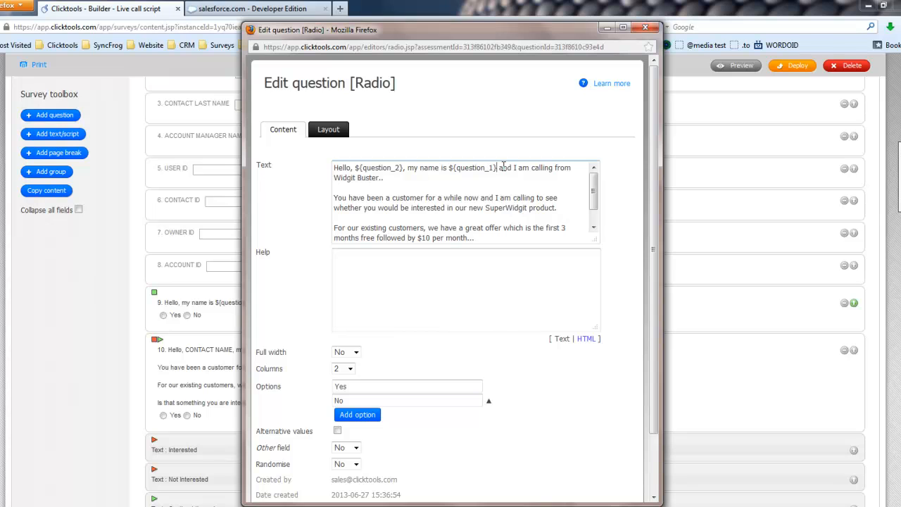
scroll(511, 383, down, 2)
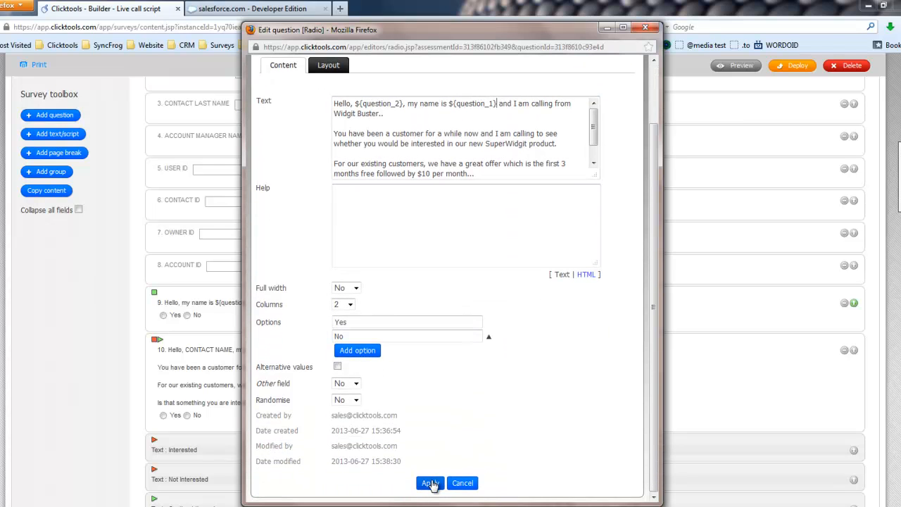
click(430, 483)
Step: Replace ACCOUNT MANAGER NAME in the Interested text block with ${question_4} and apply the change
mouse_move(519, 455)
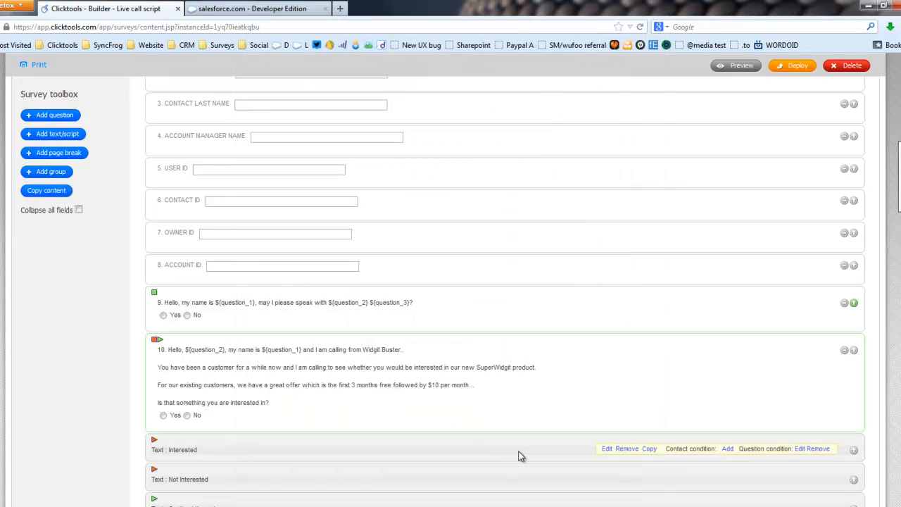
click(606, 451)
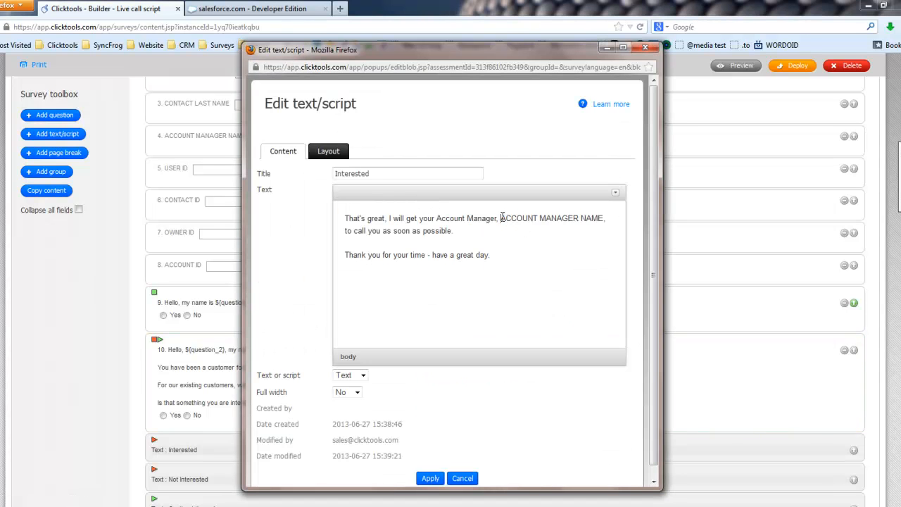
drag(501, 218, 608, 218)
key(ctrl+v)
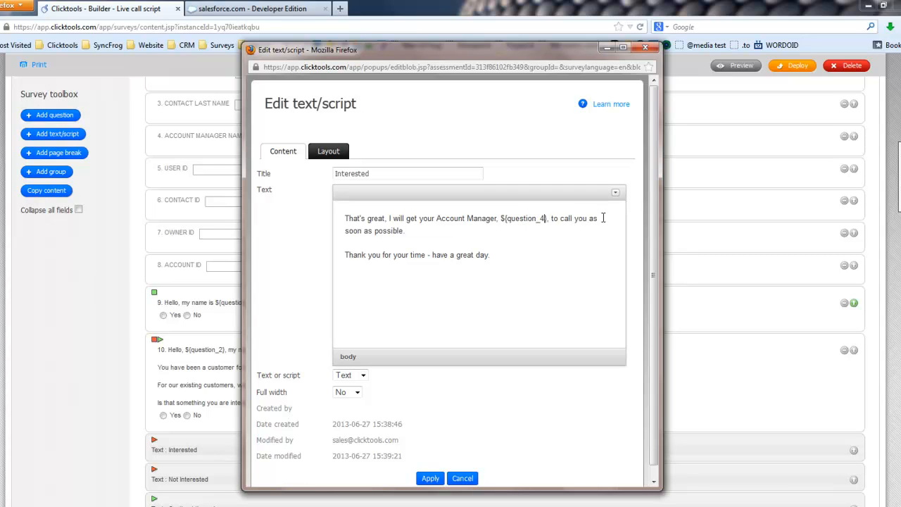
scroll(557, 280, down, 1)
click(430, 471)
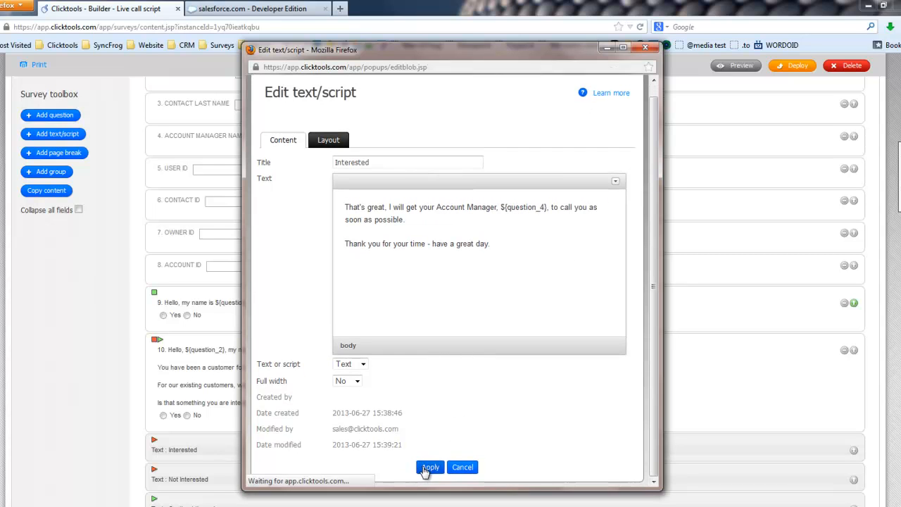
Step: Reopen the live survey in a new tab from its web deployment link to check the merged name fields
click(211, 9)
click(158, 10)
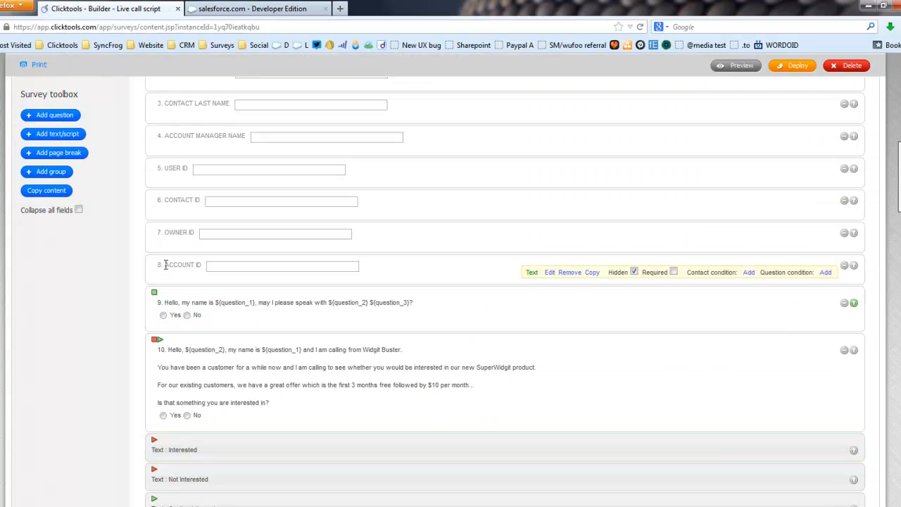
scroll(169, 264, up, 5)
click(122, 169)
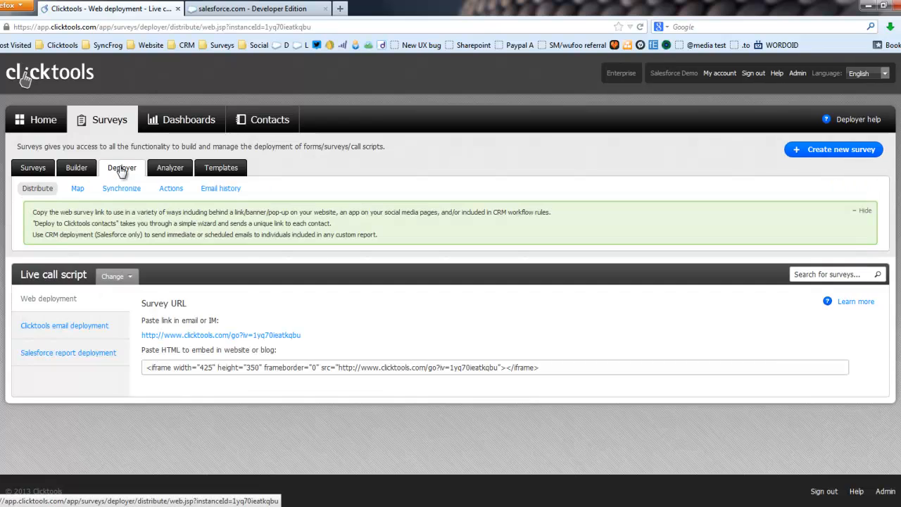
right_click(209, 336)
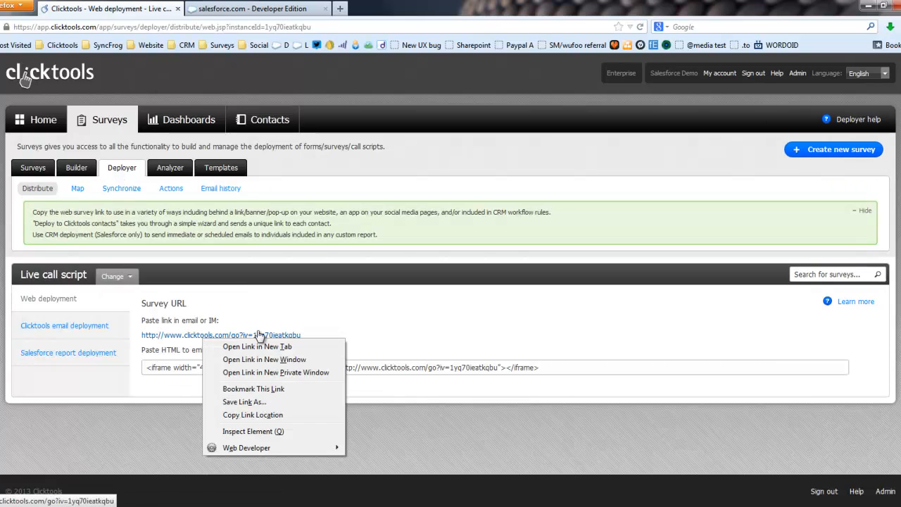
click(261, 345)
click(260, 10)
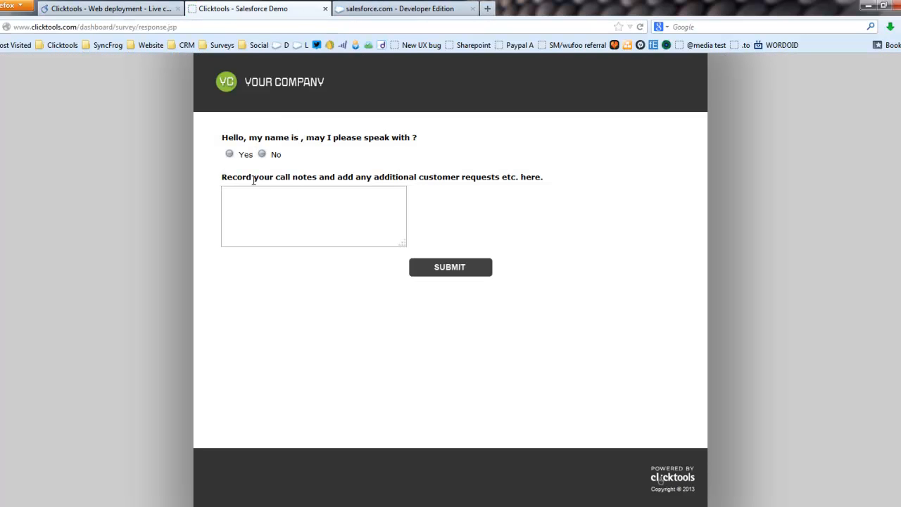
Step: Test the live survey with Yes to the opening question, No to interest, and No to the opening question, and close the survey
drag(289, 139, 432, 143)
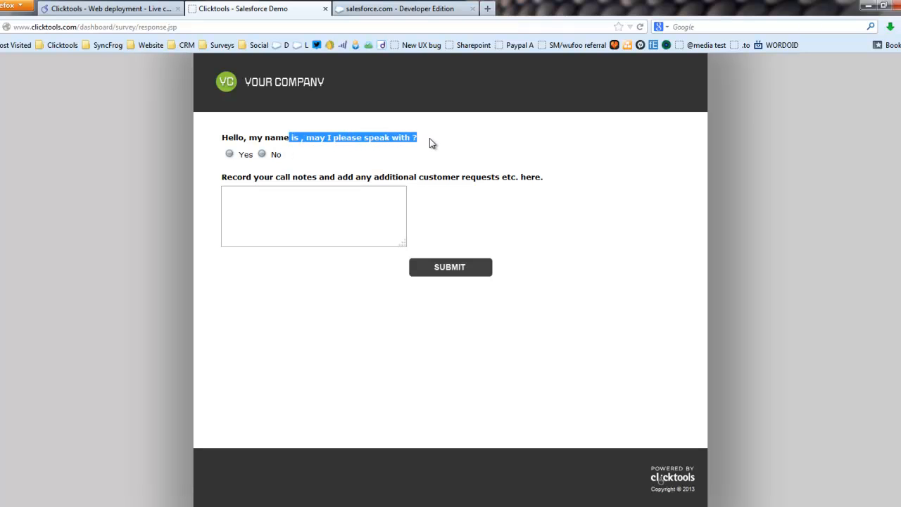
click(230, 153)
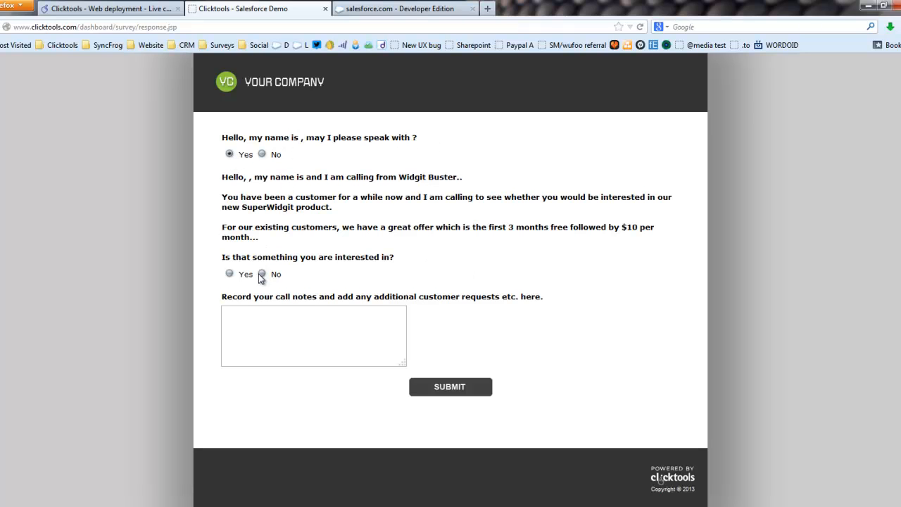
click(261, 274)
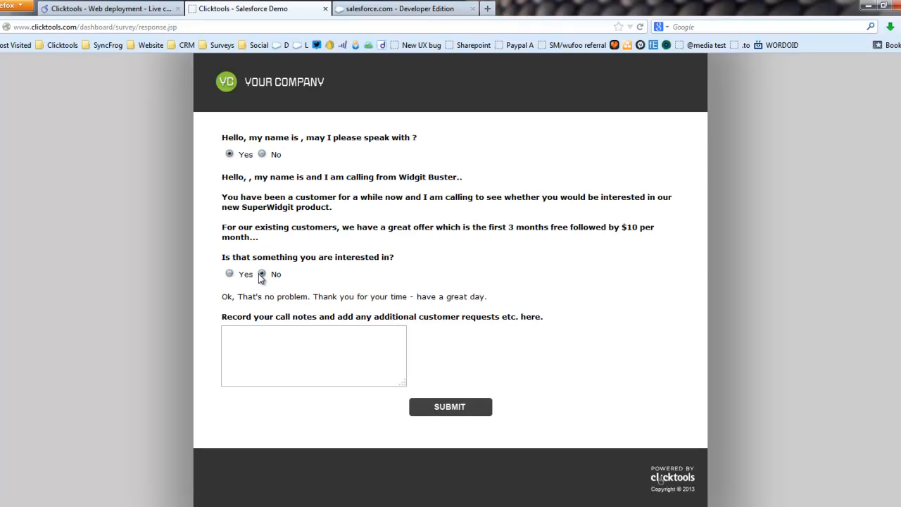
click(256, 154)
drag(293, 138, 424, 134)
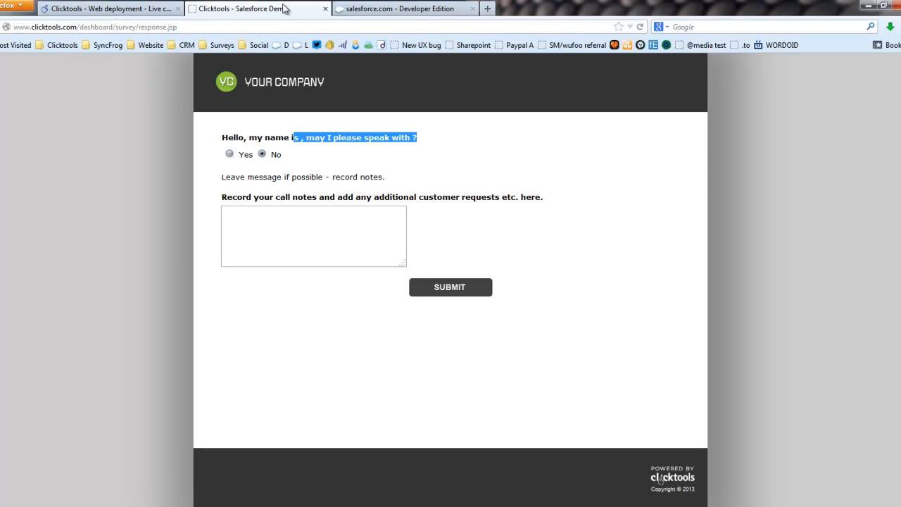
click(325, 9)
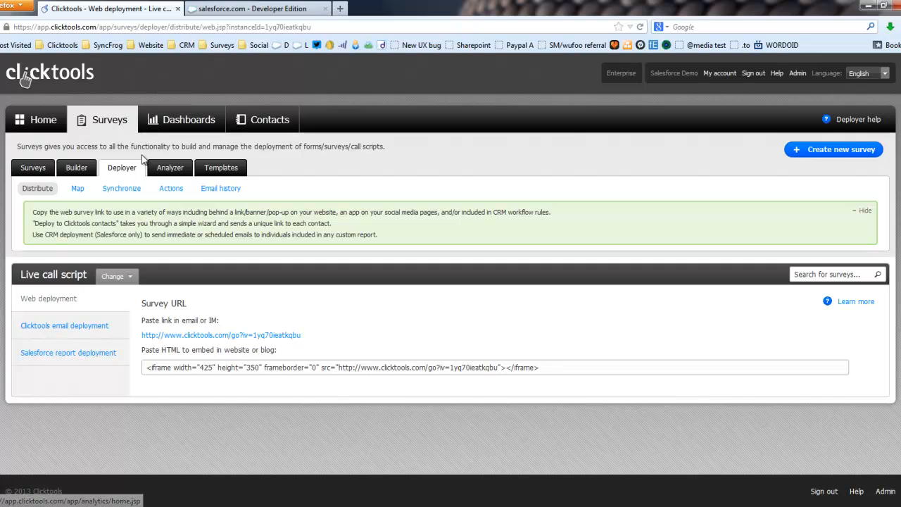
Step: Open the CRM mapping for the Live call script survey and add a Task object
click(77, 191)
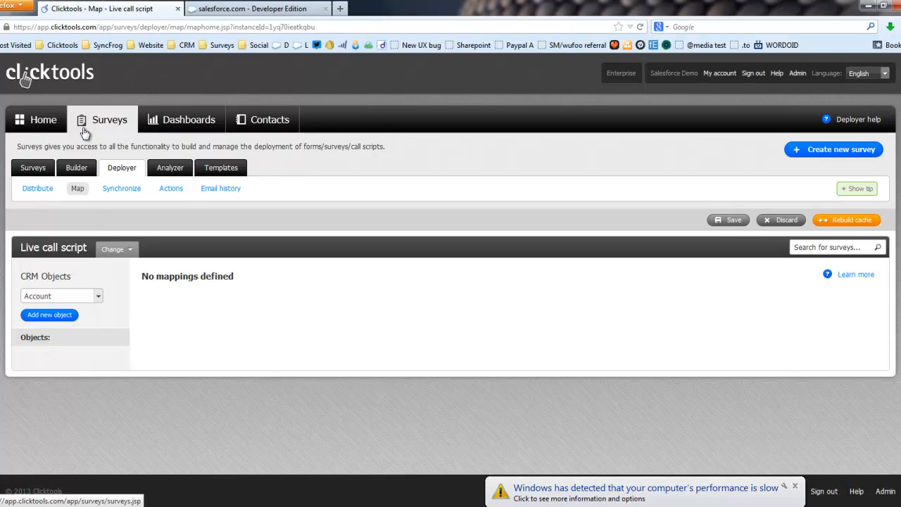
click(42, 296)
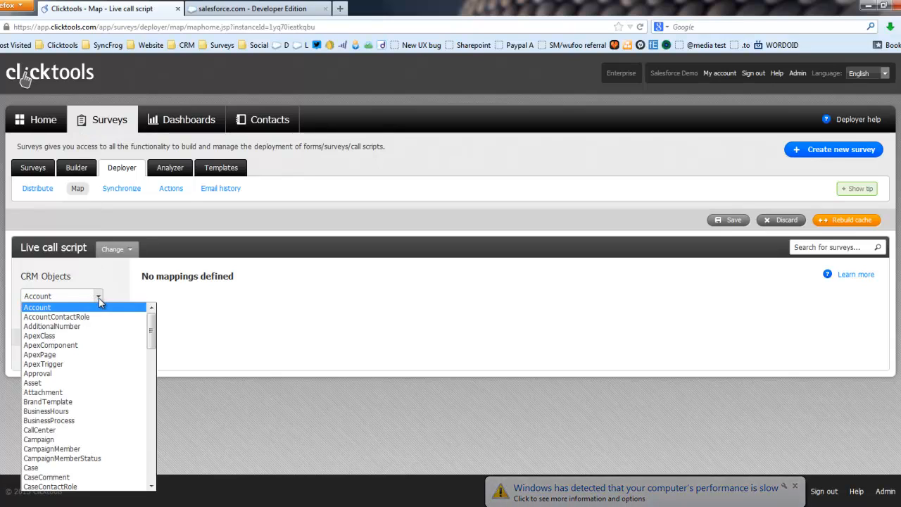
drag(151, 320, 156, 468)
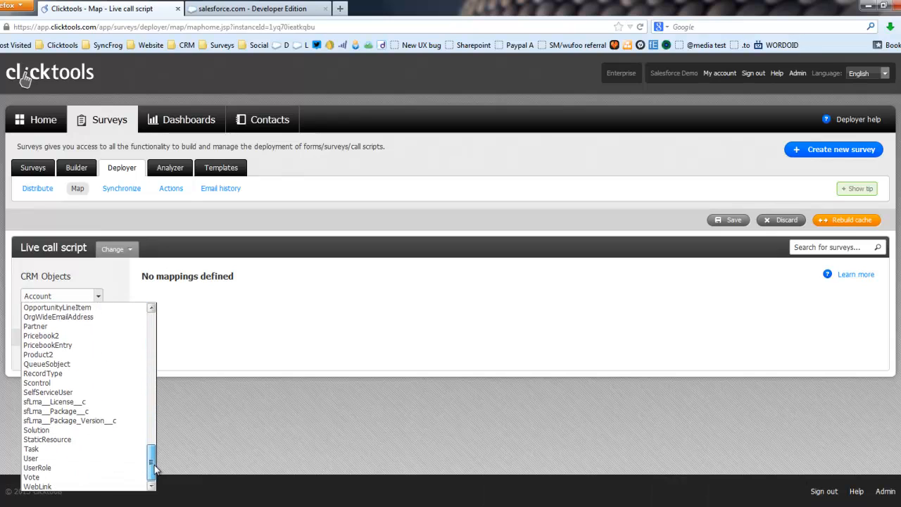
click(79, 451)
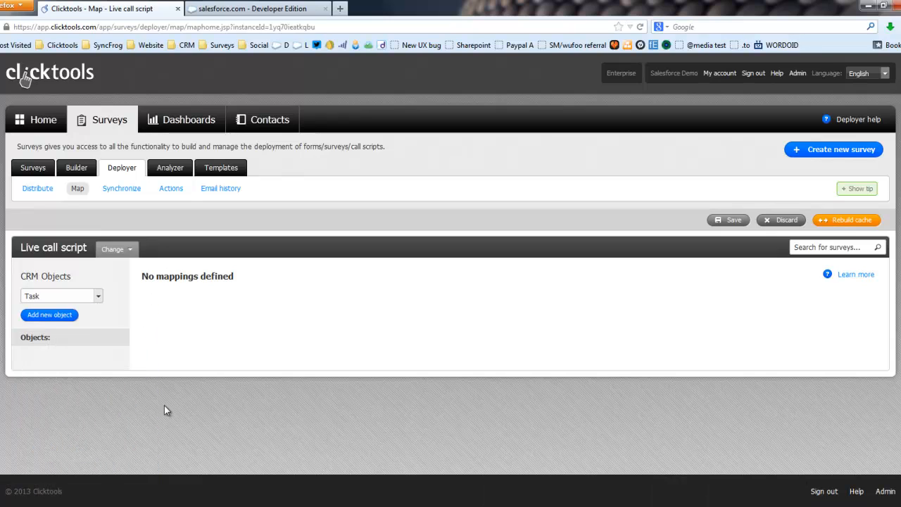
click(29, 317)
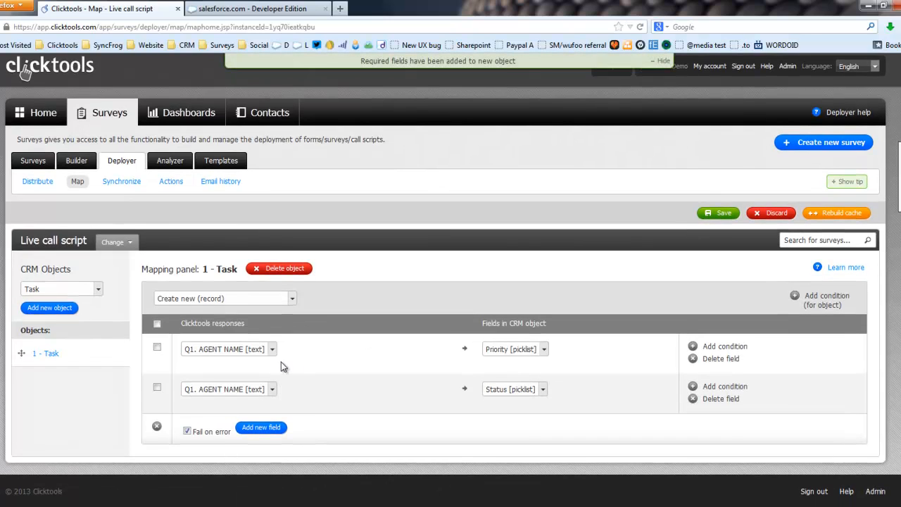
Step: Map the fixed value High to the Task's Priority field
click(273, 350)
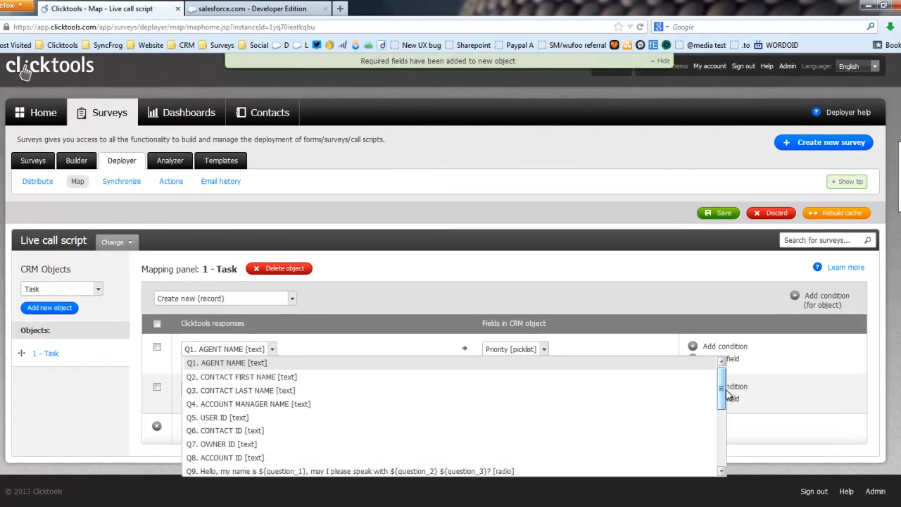
drag(727, 395, 718, 474)
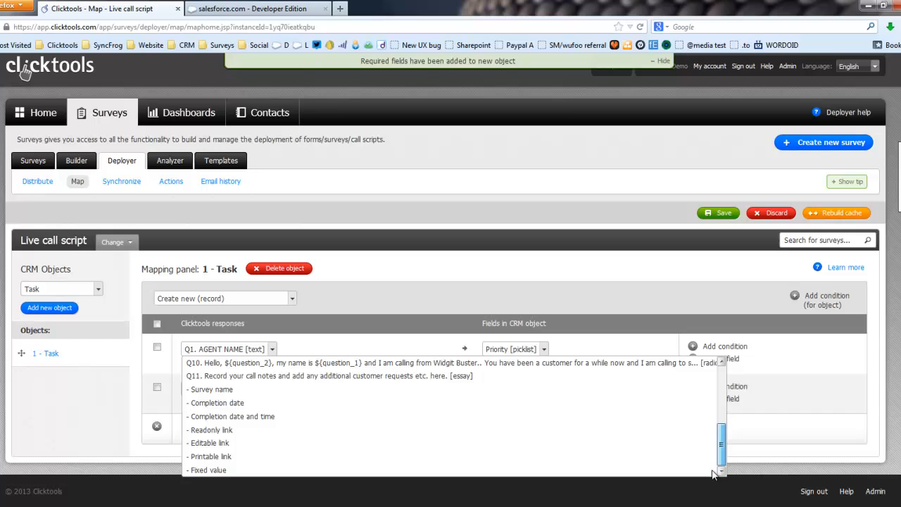
click(221, 470)
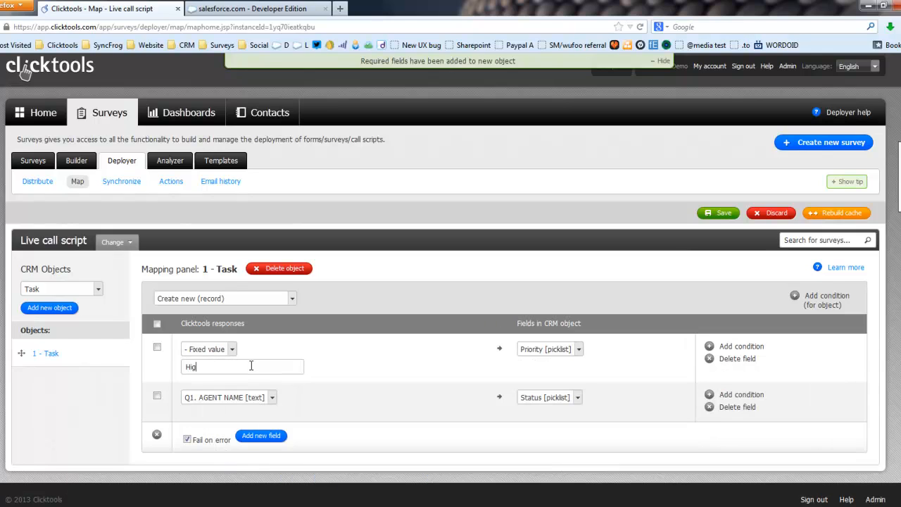
Step: Map the fixed value Completed to the Task's Status field
click(261, 400)
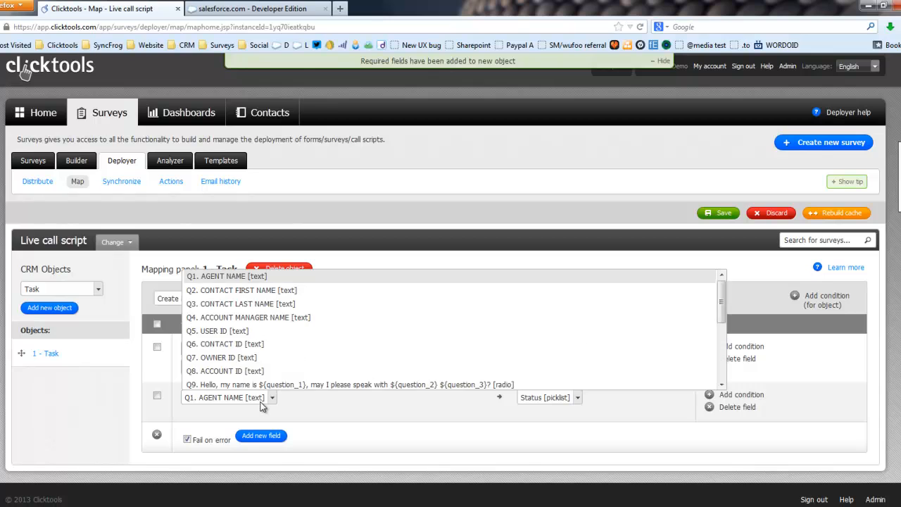
drag(722, 303, 718, 392)
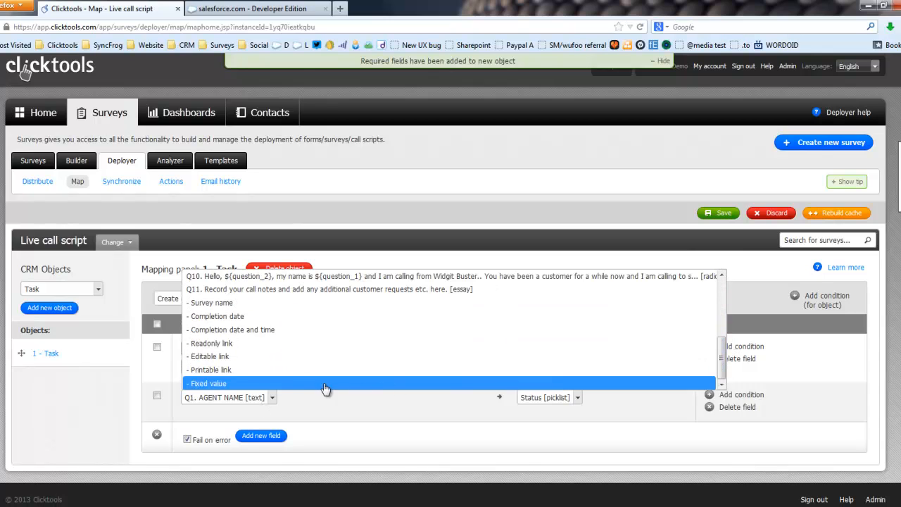
click(294, 386)
text(Co)
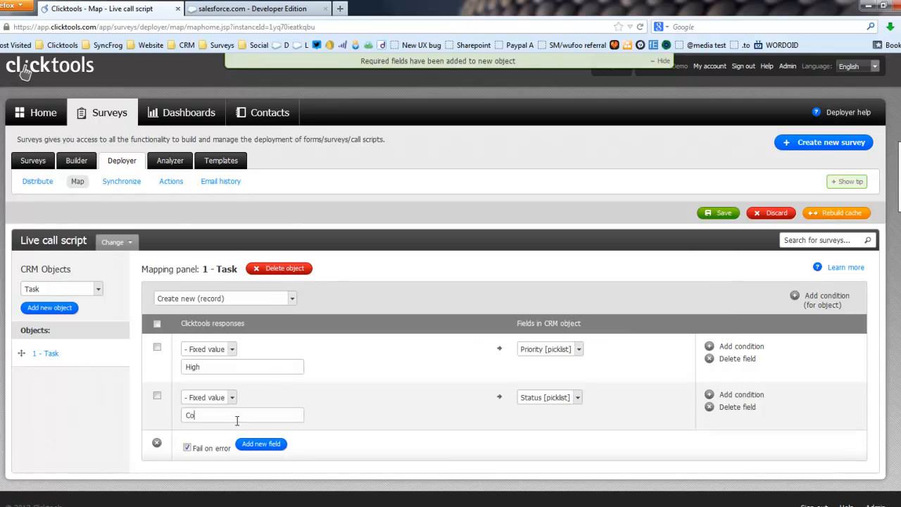
text(mpleted)
Step: Change the fixed value mapped to the Task's Priority field to Low
click(206, 367)
double_click(205, 367)
text(Low)
Step: Add a field mapping to the Task that sends Q5. USER ID to Assigned To ID
scroll(335, 368, down, 1)
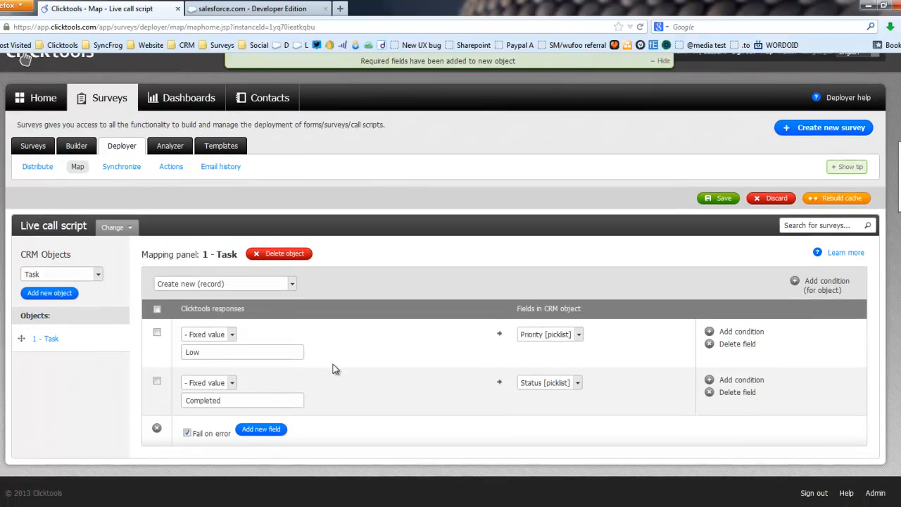
click(255, 444)
scroll(426, 355, down, 1)
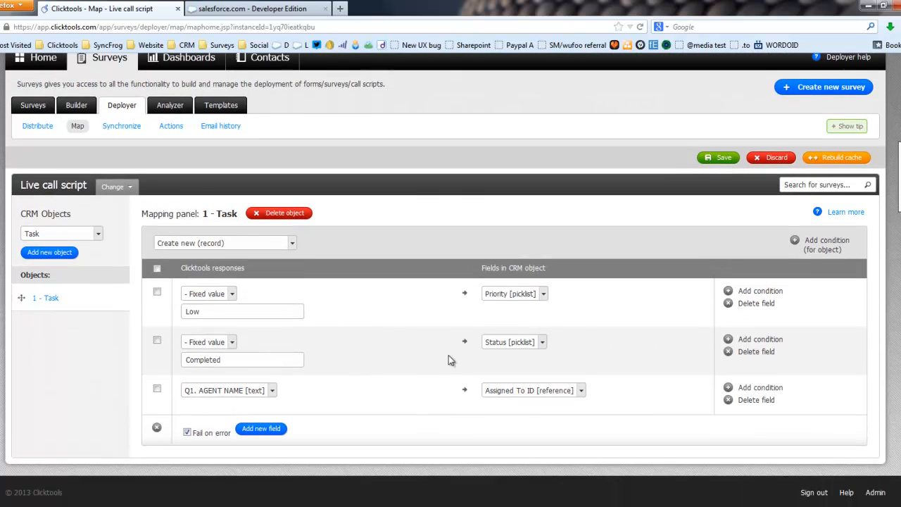
click(270, 395)
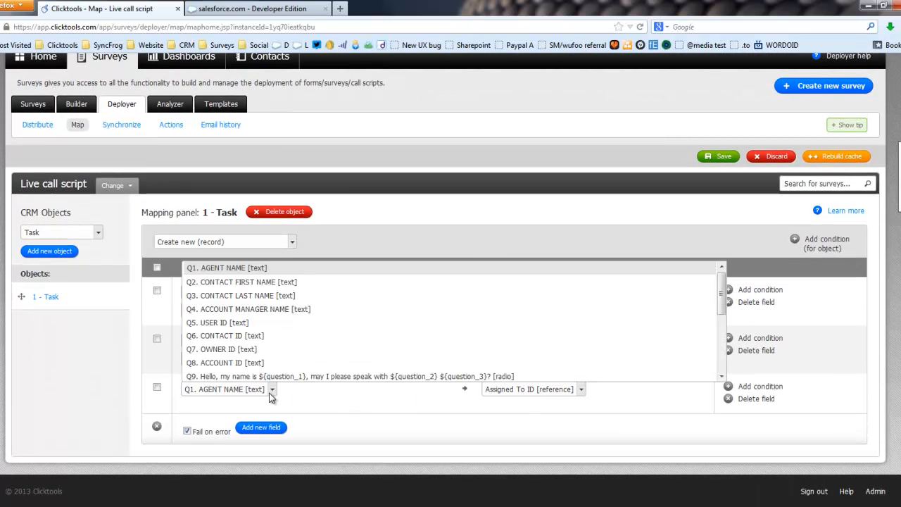
click(245, 322)
Step: Add a field mapping to the Task that sends Q6. CONTACT ID to Contact/Lead ID
click(261, 427)
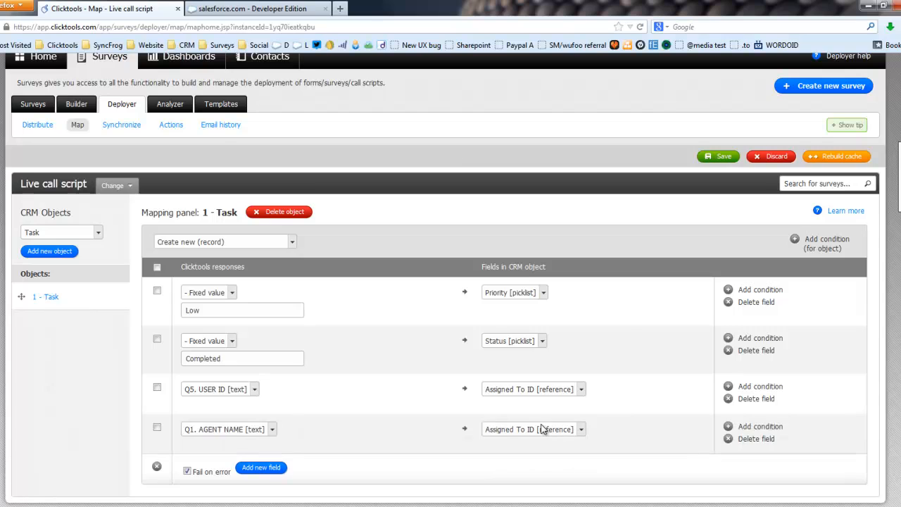
click(541, 429)
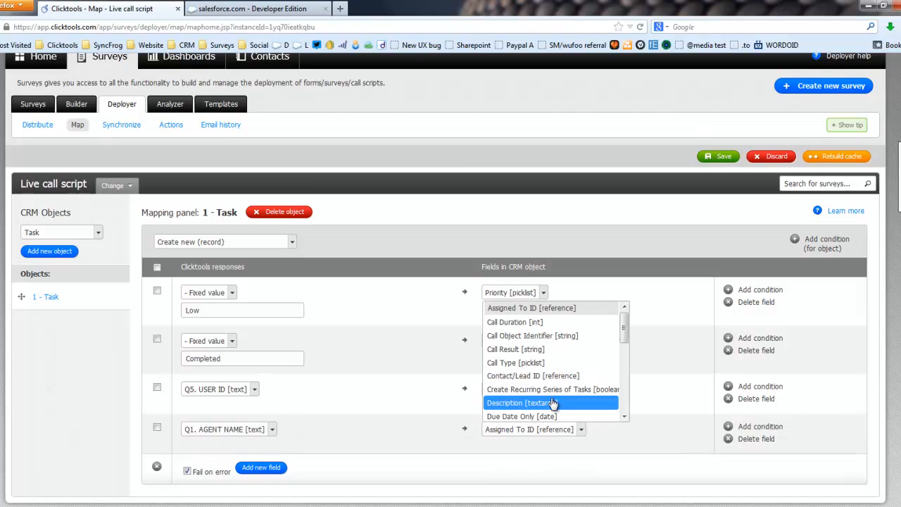
click(543, 376)
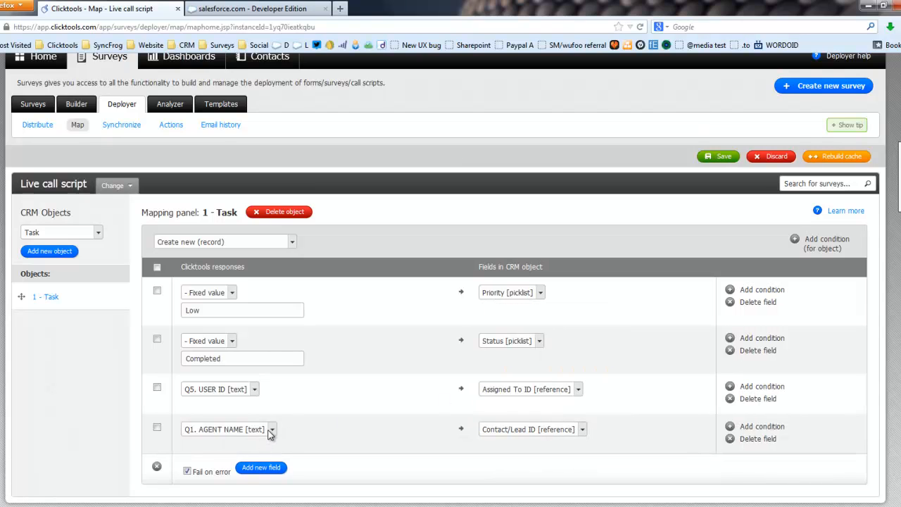
click(271, 430)
click(236, 383)
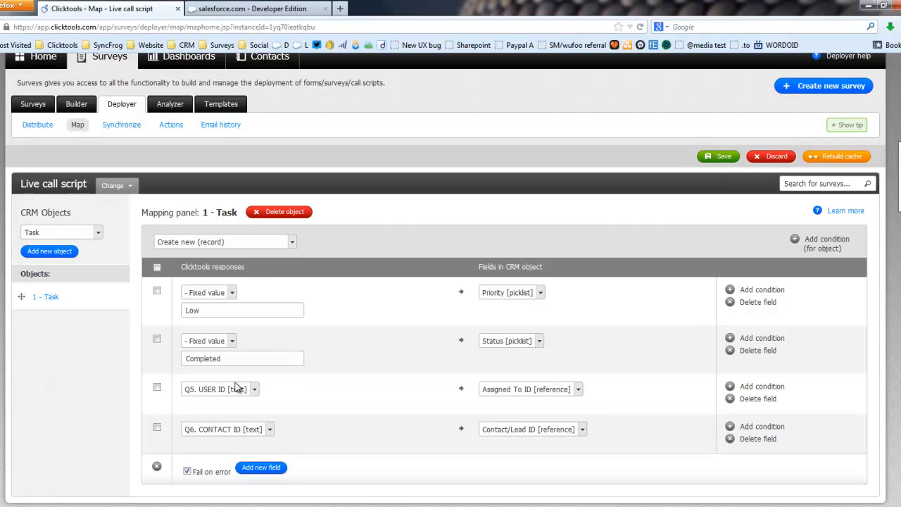
Step: Add a Subject field mapping to the Task with the fixed value "Tele-sales call completed"
click(261, 467)
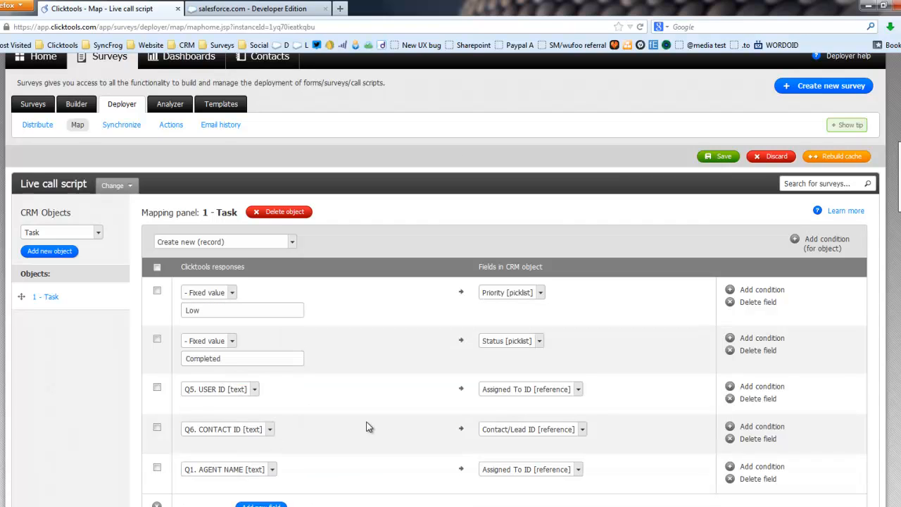
click(538, 470)
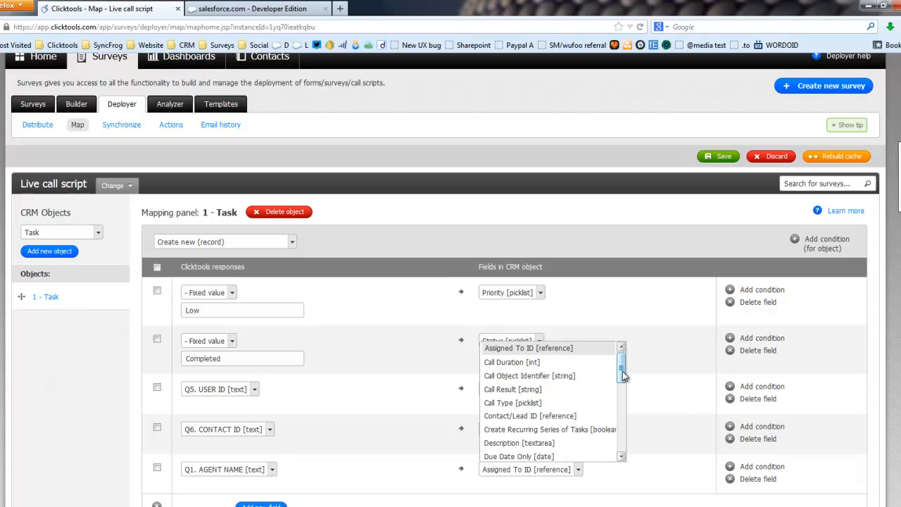
drag(624, 368, 624, 449)
click(560, 456)
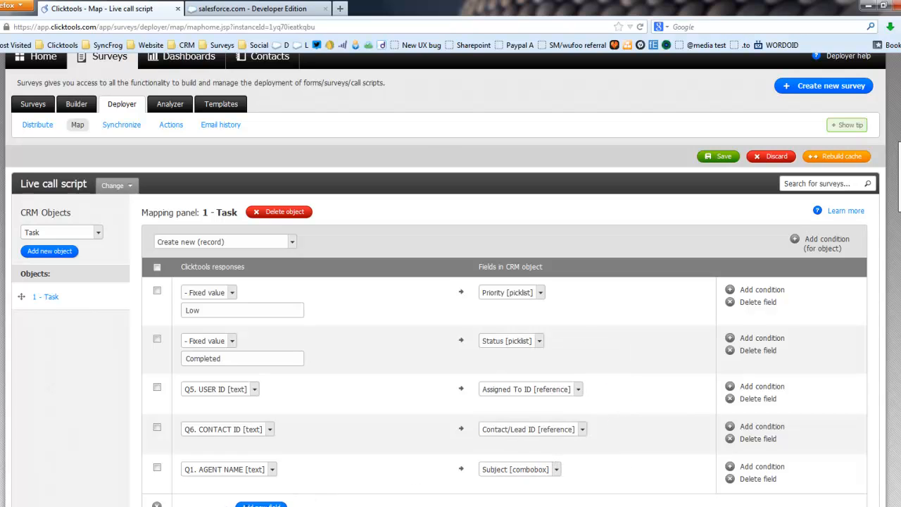
scroll(378, 458, down, 2)
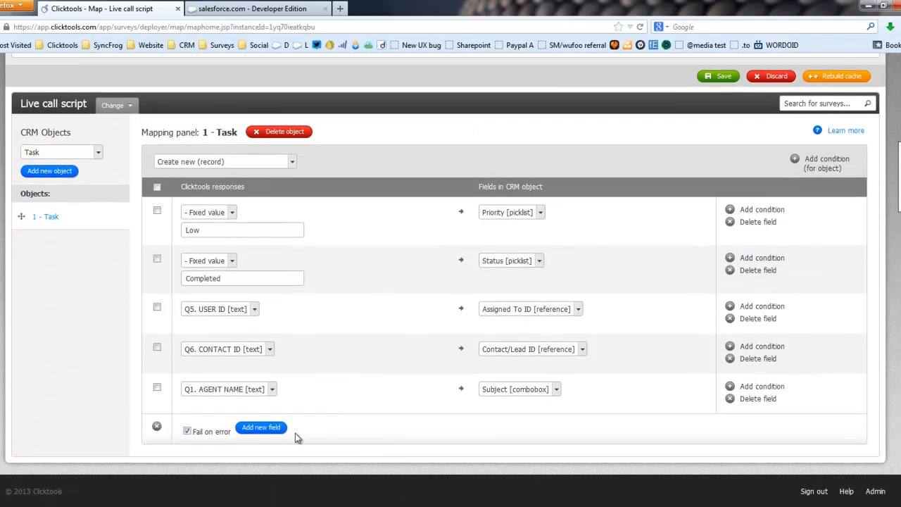
click(272, 390)
scroll(718, 302, down, 5)
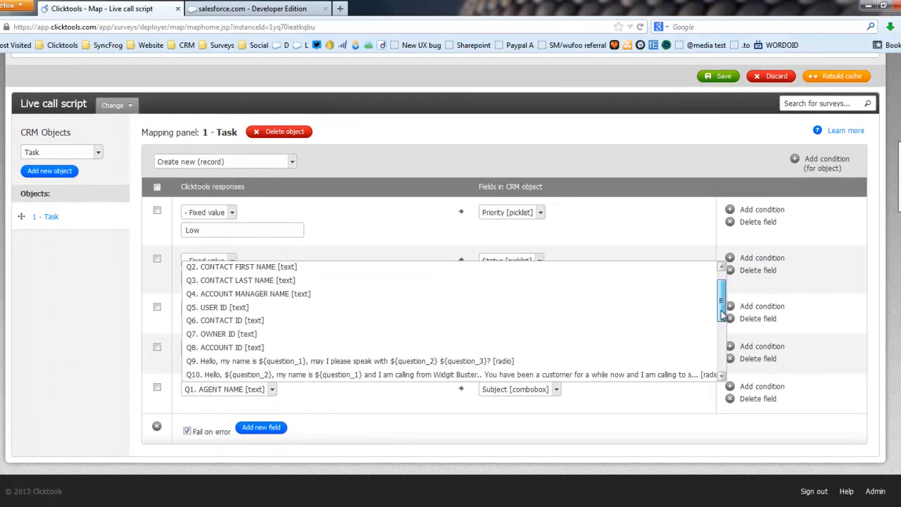
click(271, 378)
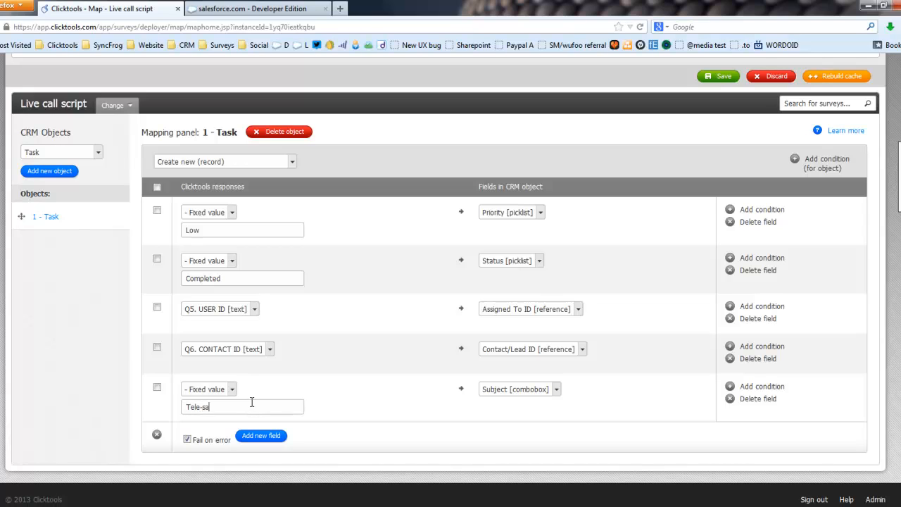
click(251, 403)
text(Tele-sales call completed)
Step: Add a field mapping to the Task that sends the Q11 call notes response to Description
click(249, 436)
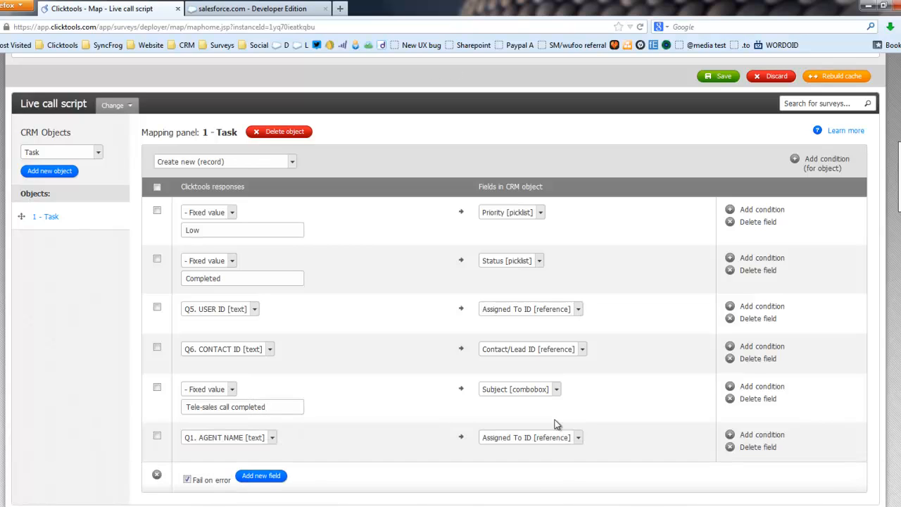
click(560, 442)
scroll(621, 345, down, 1)
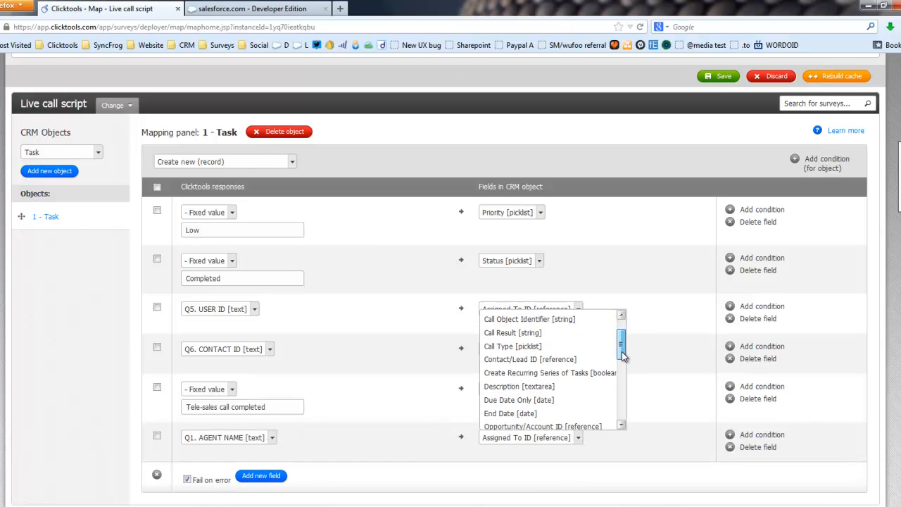
click(576, 376)
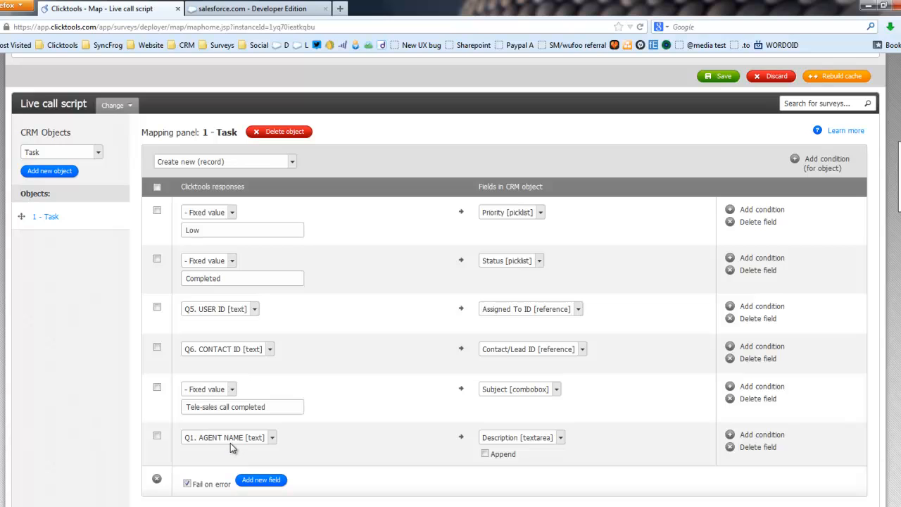
click(230, 438)
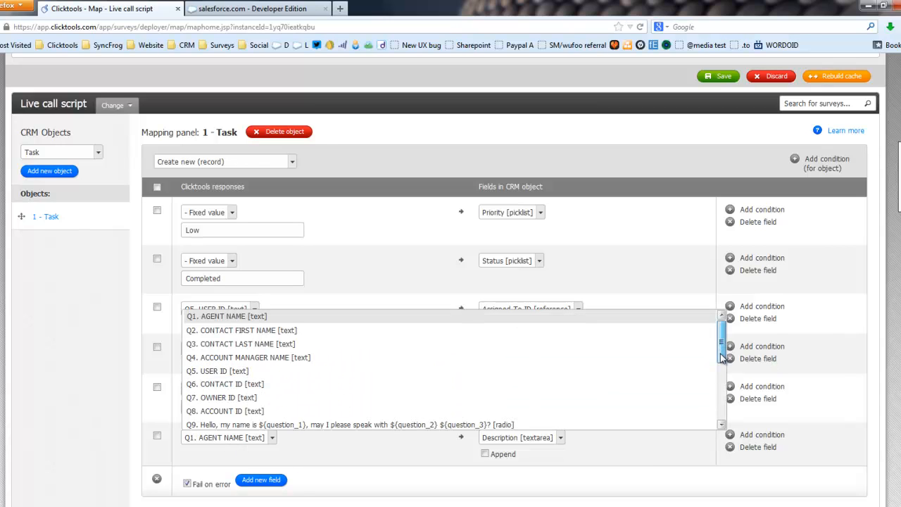
drag(721, 359, 704, 419)
click(235, 328)
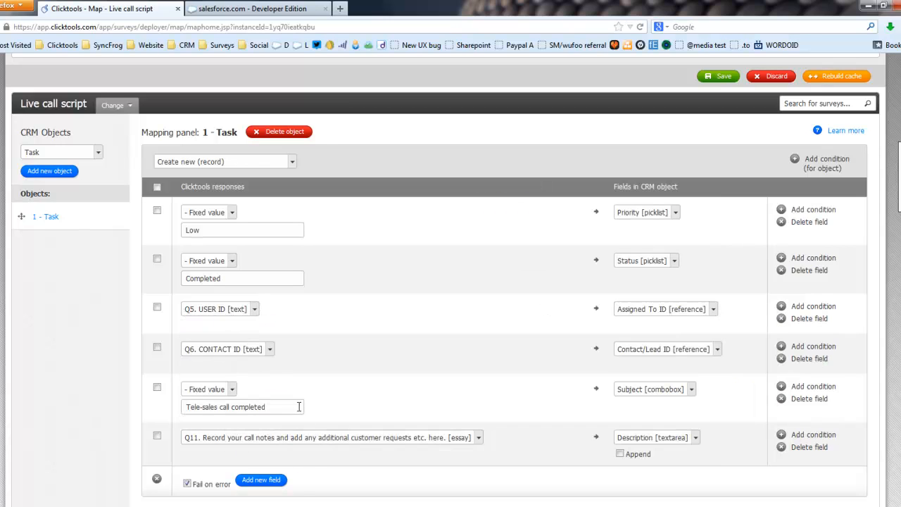
Step: Add a field mapping to the Task that sends the survey's Completion date to Due Date Only
click(261, 481)
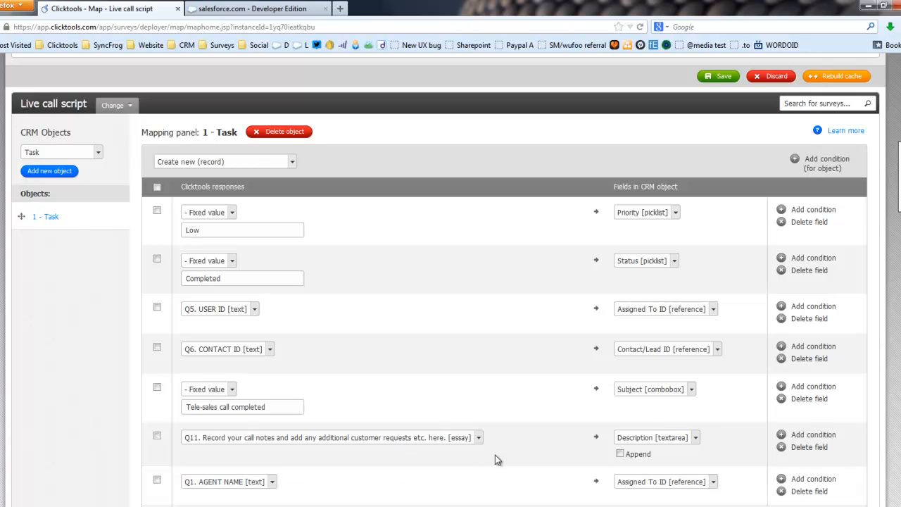
scroll(507, 461, down, 2)
click(631, 413)
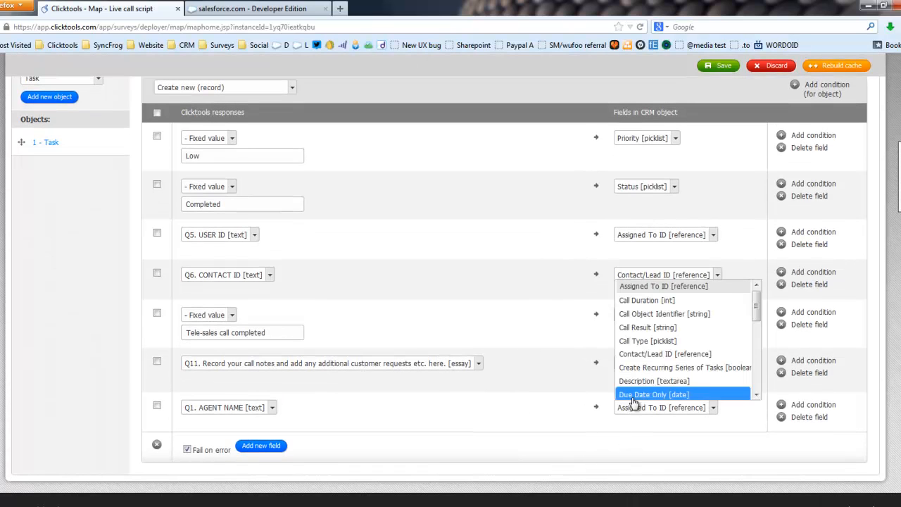
scroll(717, 292, down, 2)
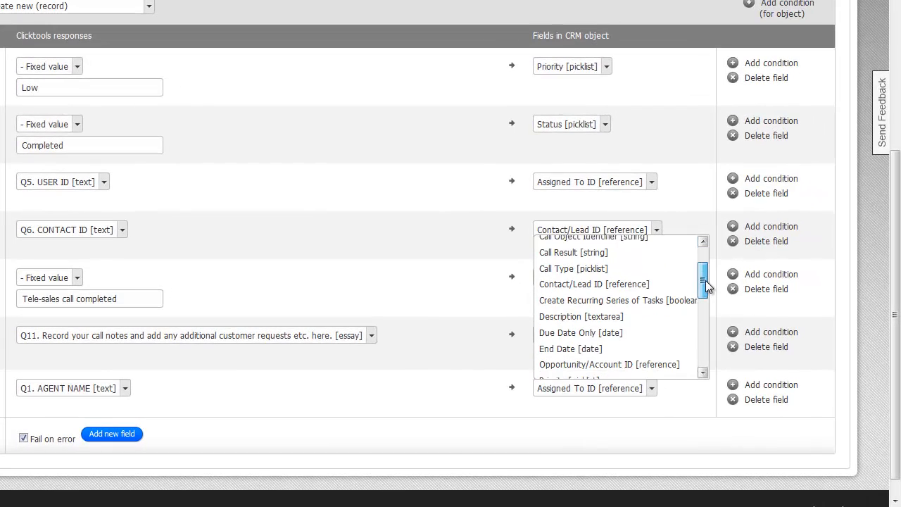
click(657, 328)
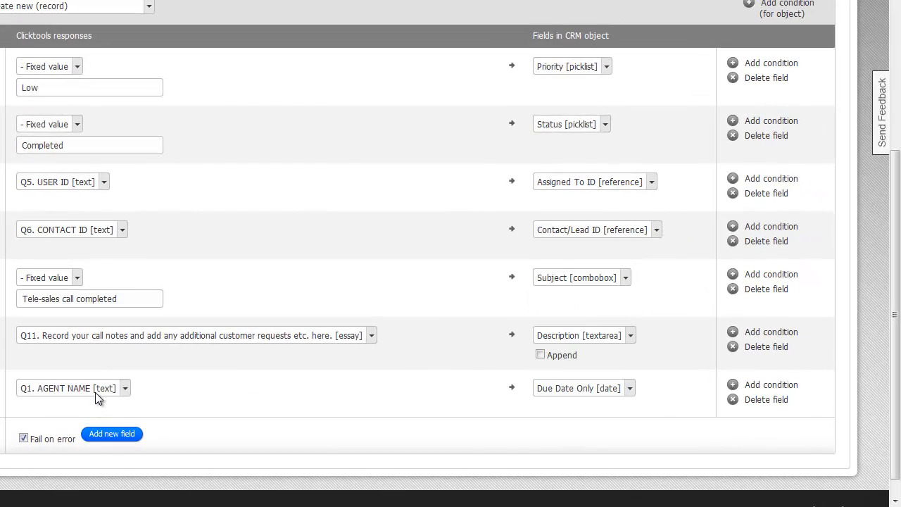
click(95, 389)
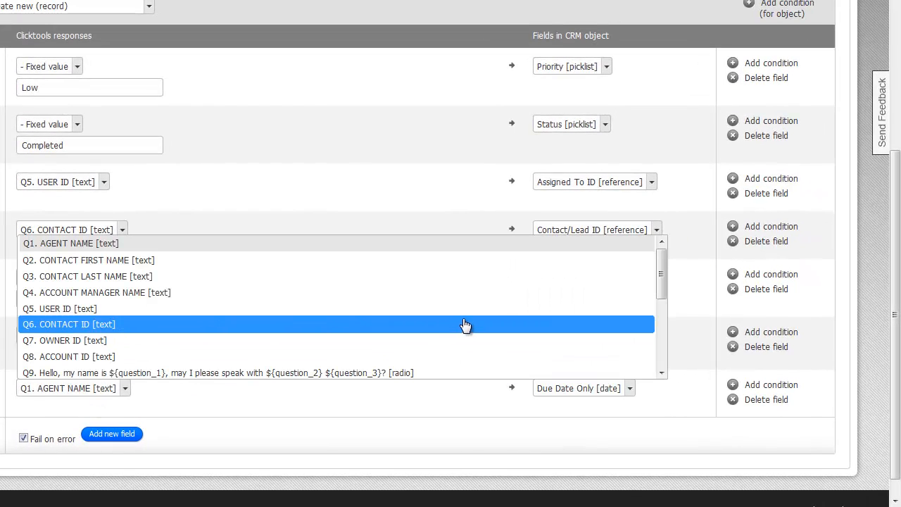
scroll(648, 289, down, 3)
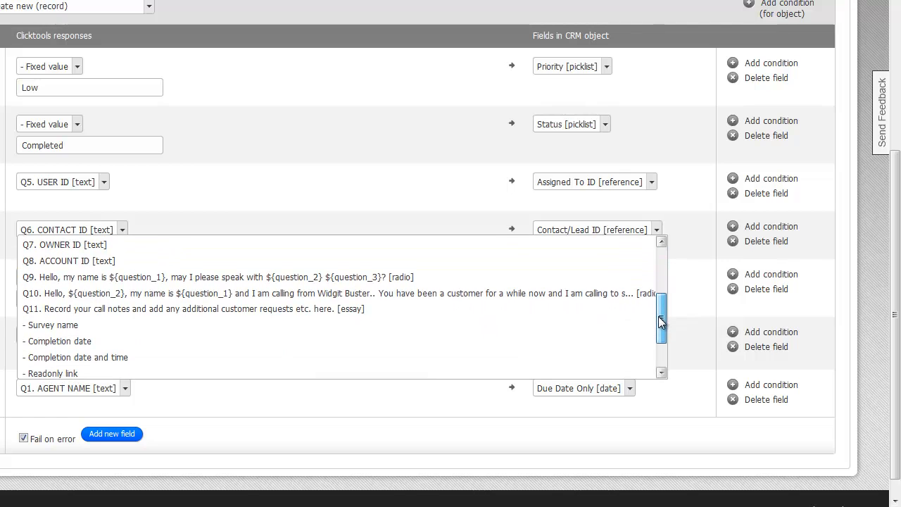
click(147, 334)
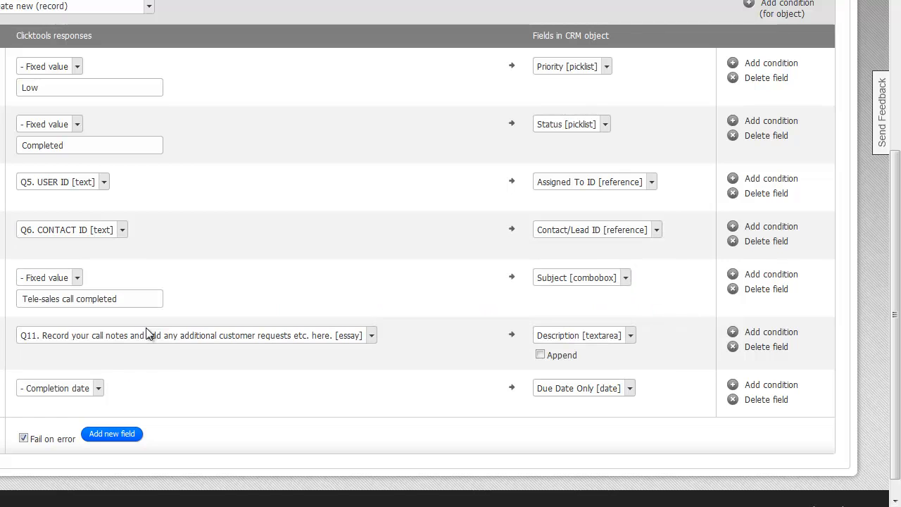
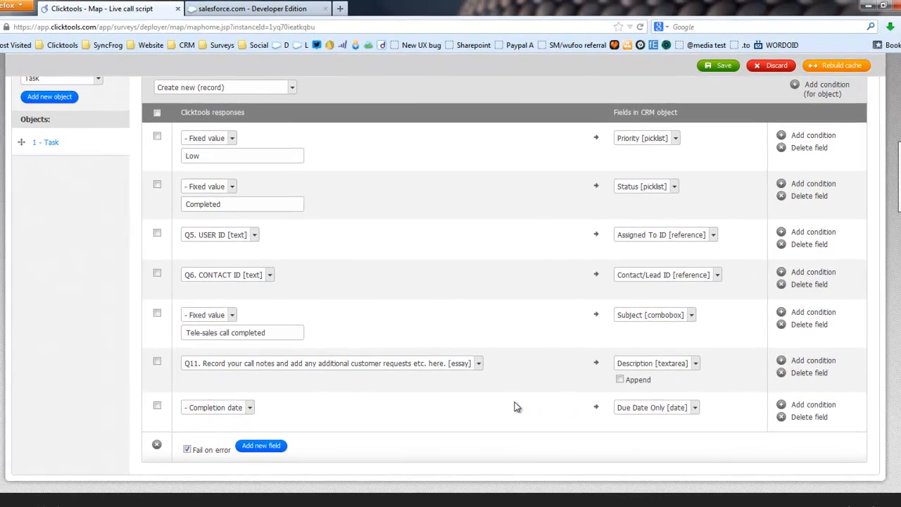
Step: Save and apply the current Task mapping
scroll(516, 408, up, 2)
click(717, 78)
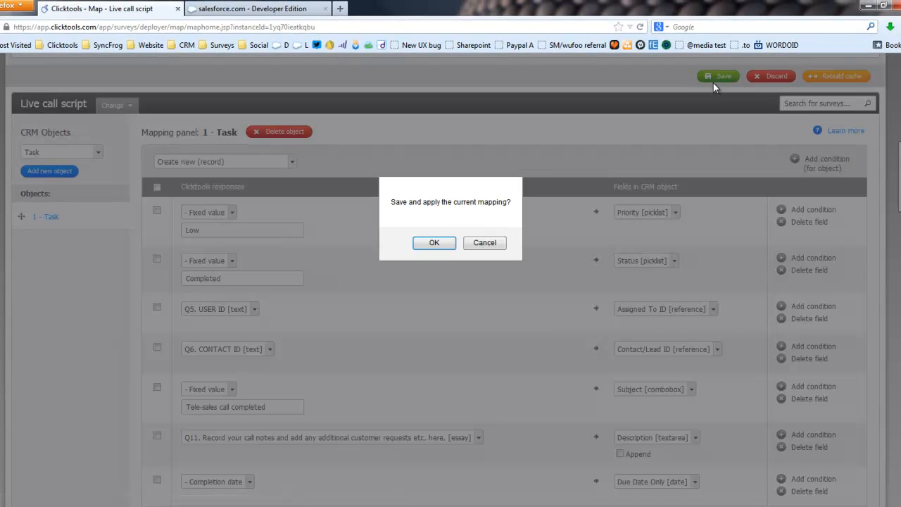
click(431, 243)
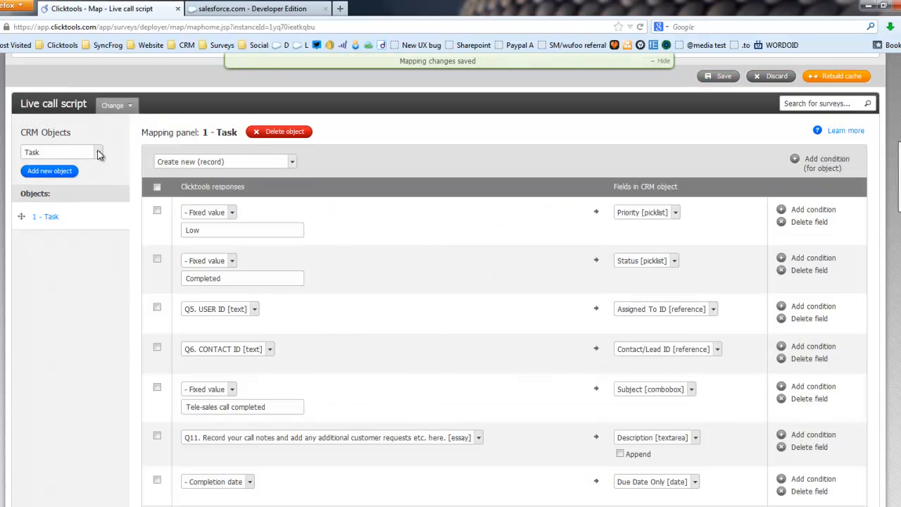
Step: Add Opportunity as a new CRM object in the Live call script mapping
click(99, 154)
click(152, 164)
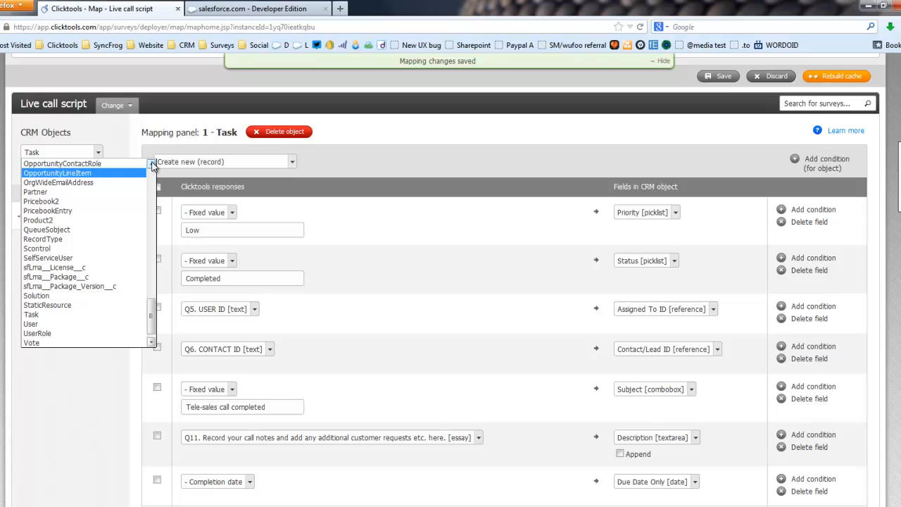
scroll(136, 164, up, 2)
click(50, 196)
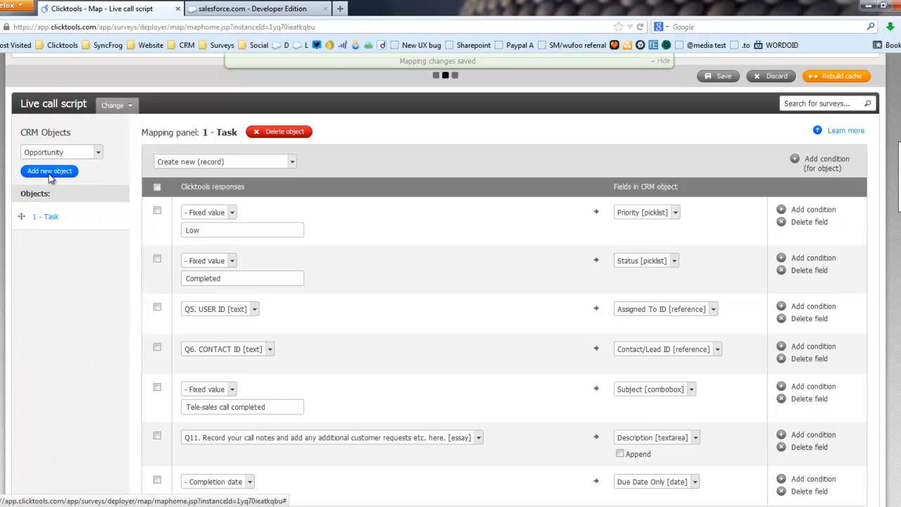
click(49, 172)
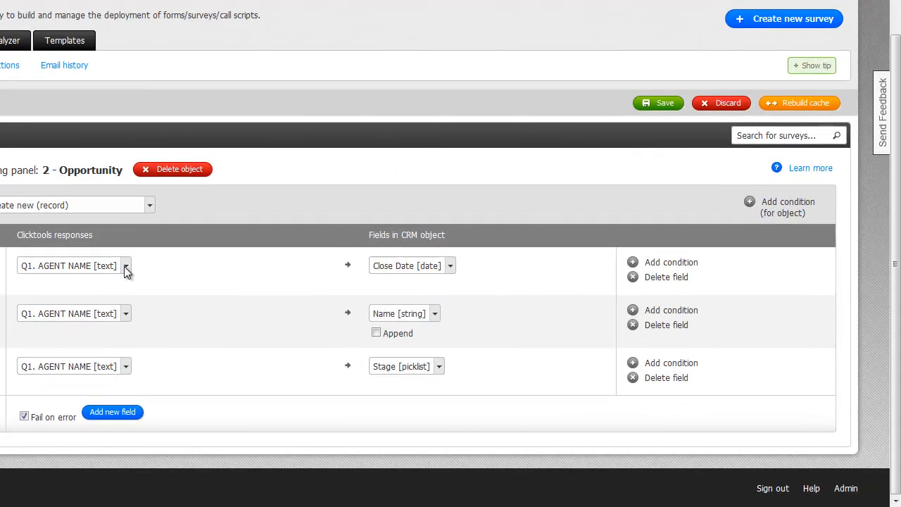
Step: Map the survey's Completion date to the Opportunity's Close Date
click(125, 270)
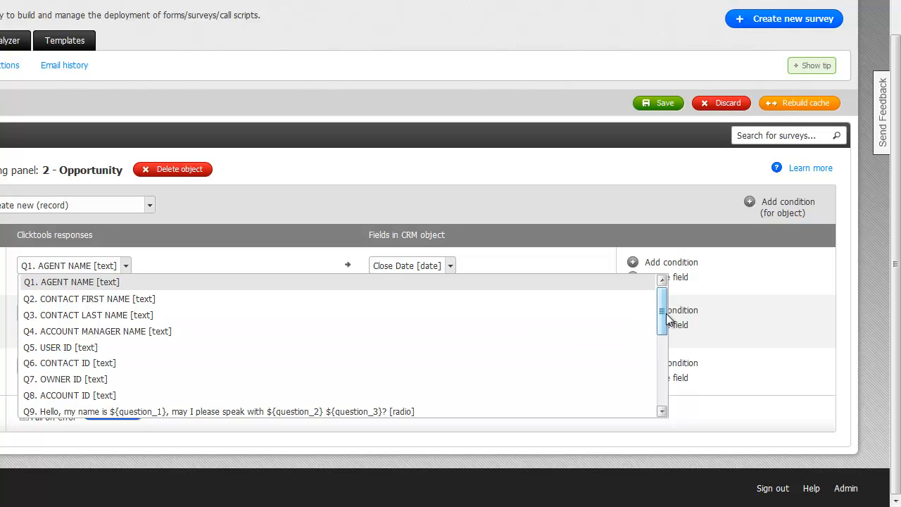
drag(664, 312, 664, 383)
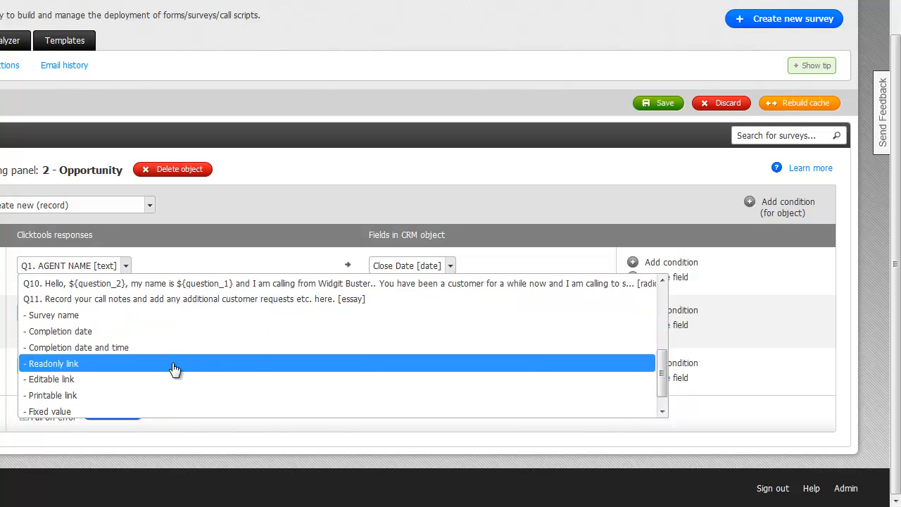
click(73, 328)
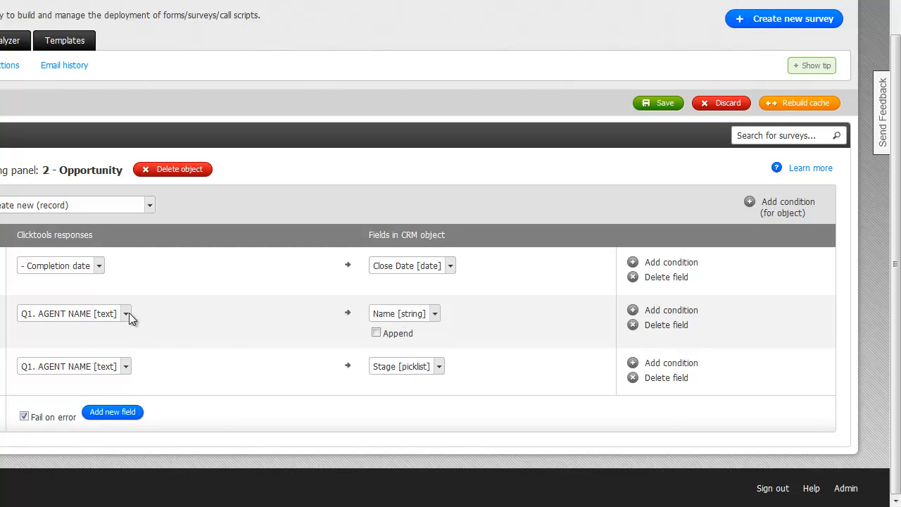
Step: Map the Opportunity's Name to the fixed value "SuperWidgit"
click(127, 313)
drag(656, 364, 671, 439)
click(151, 442)
click(75, 334)
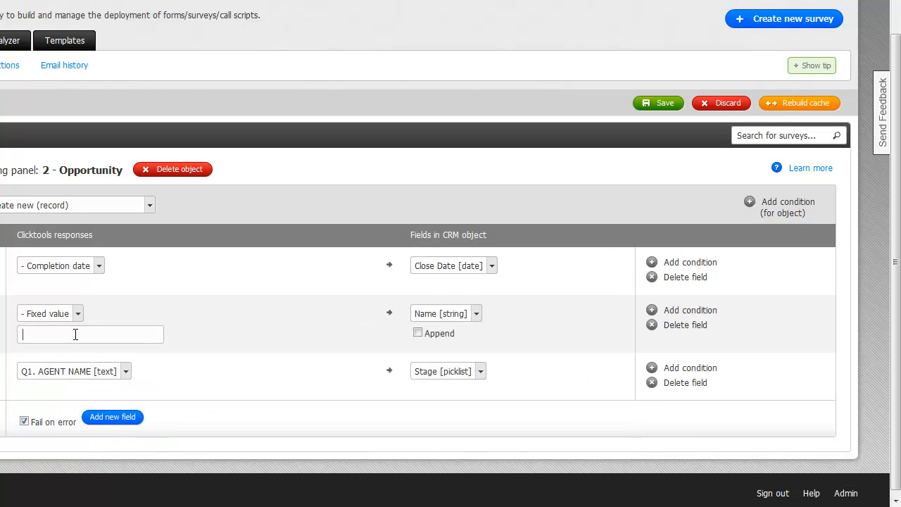
text(SuperWidg)
key(BackSpace)
key(BackSpace)
text(idg)
Step: Map the Opportunity's Stage to the fixed value "Proposal/Price Quote"
click(105, 373)
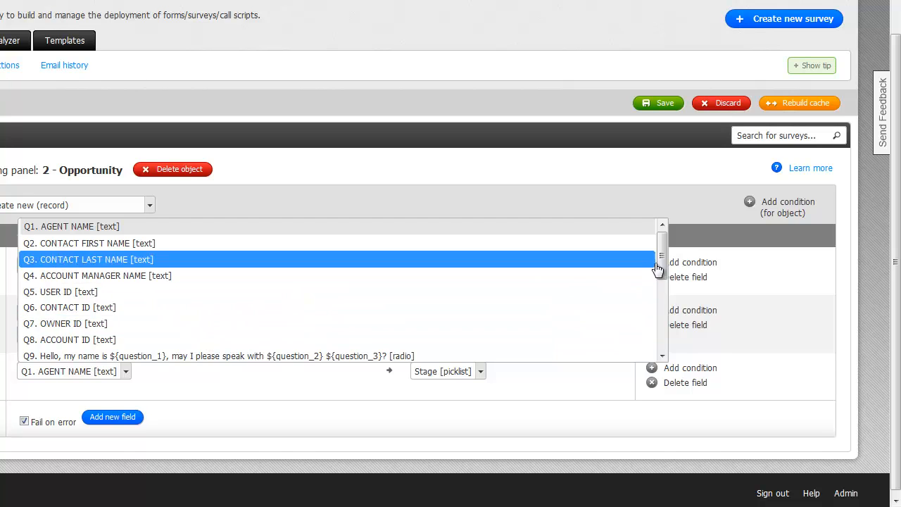
drag(662, 257, 659, 328)
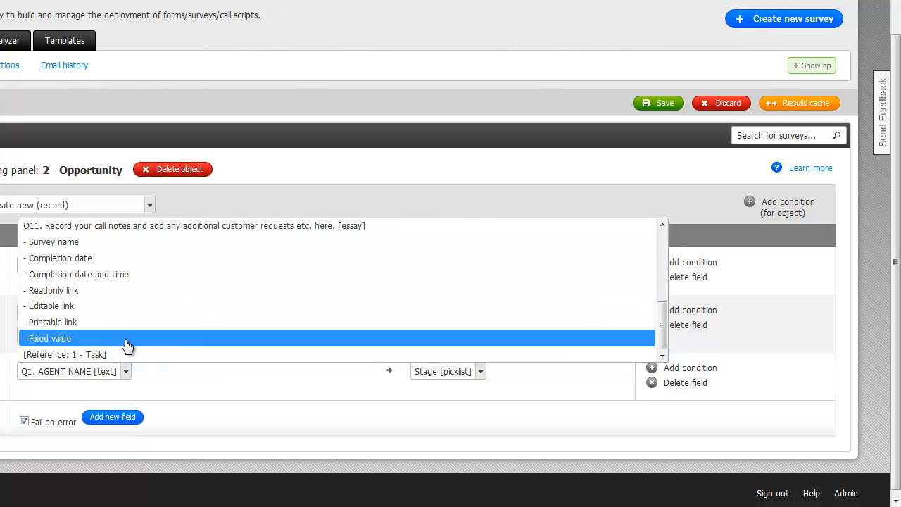
click(127, 345)
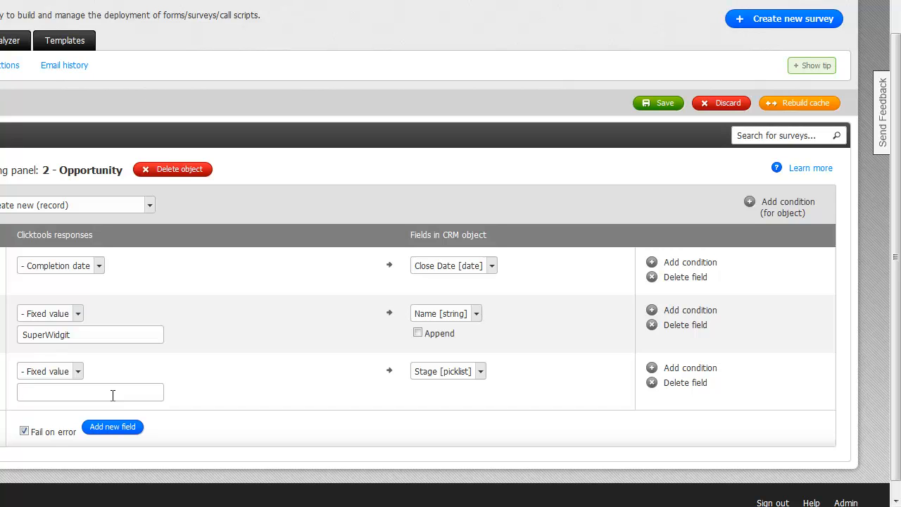
click(113, 392)
text(Proposal/P)
text(rice Quote)
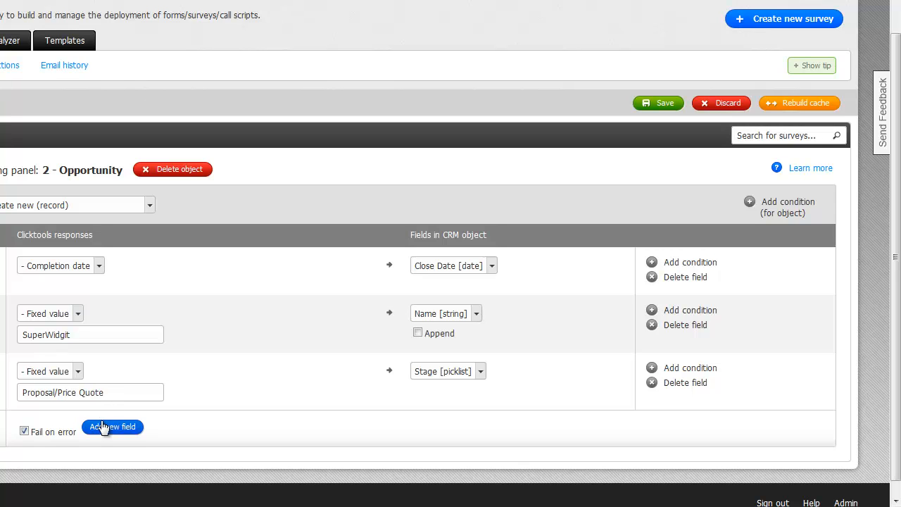
Step: Add a field mapping to the Opportunity that sends Q8. ACCOUNT ID to Account ID
click(104, 426)
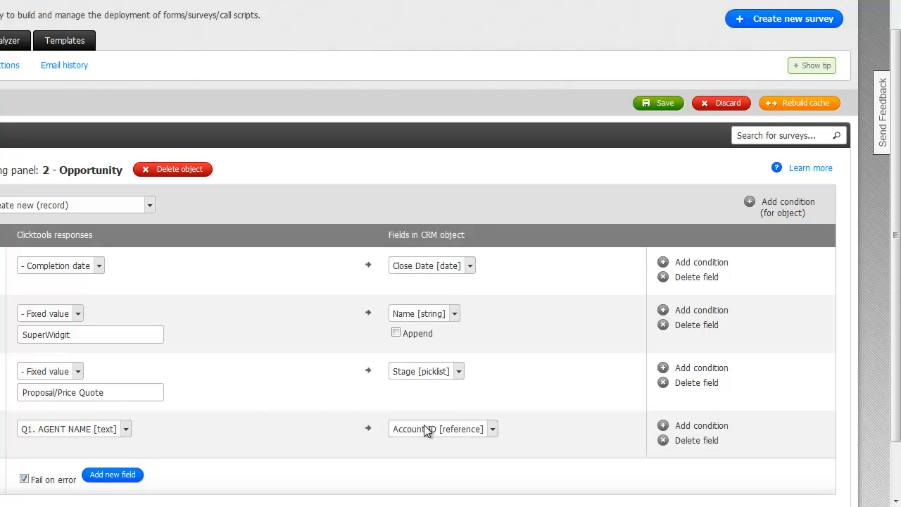
click(120, 431)
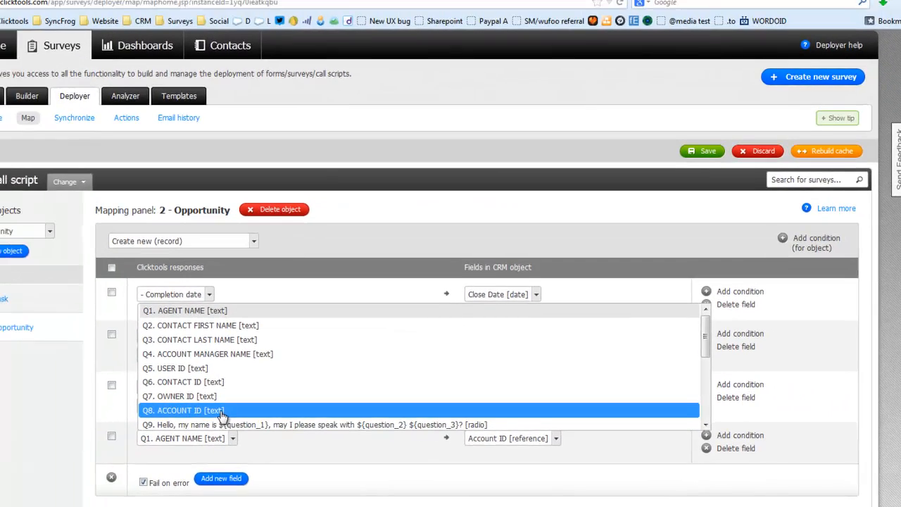
click(221, 413)
Step: Add a Description field mapping to the Opportunity with the fixed value "Tele-sales call; interested in SuperWidgit - SELL SELL SELL"
click(221, 478)
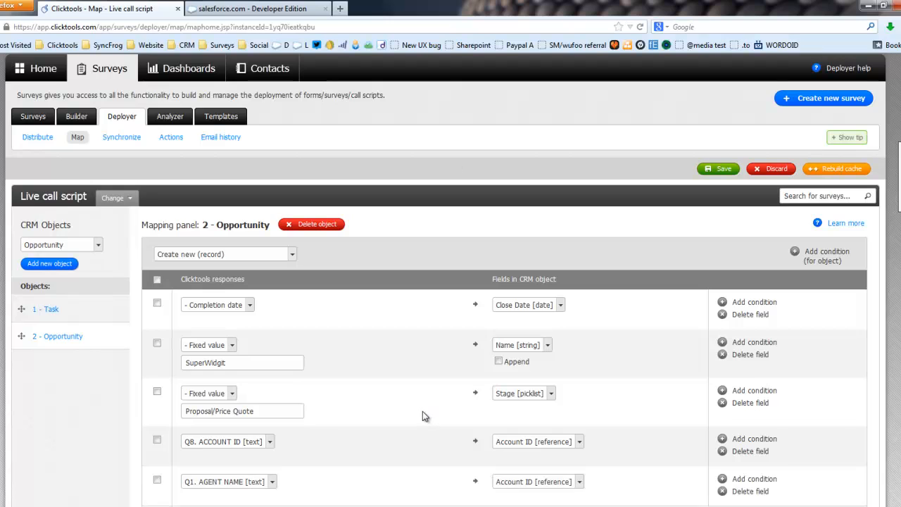
scroll(421, 412, down, 2)
click(535, 392)
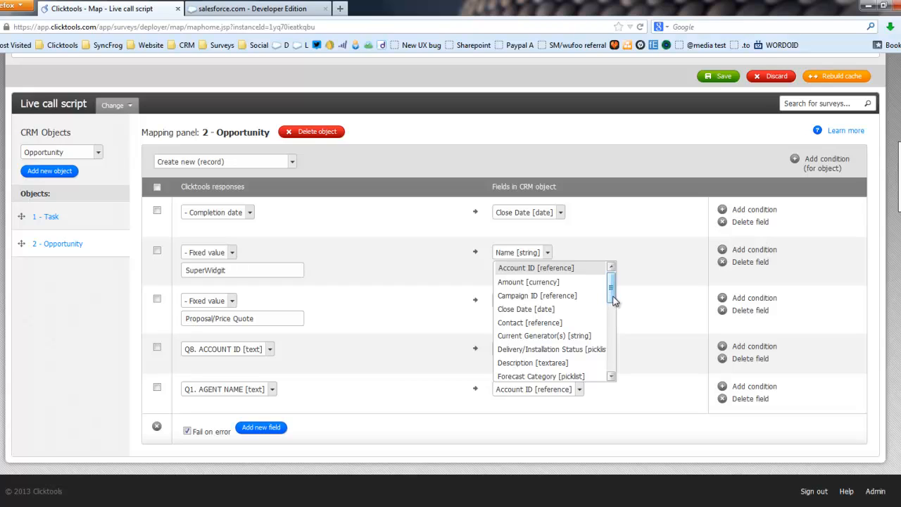
click(525, 362)
click(271, 390)
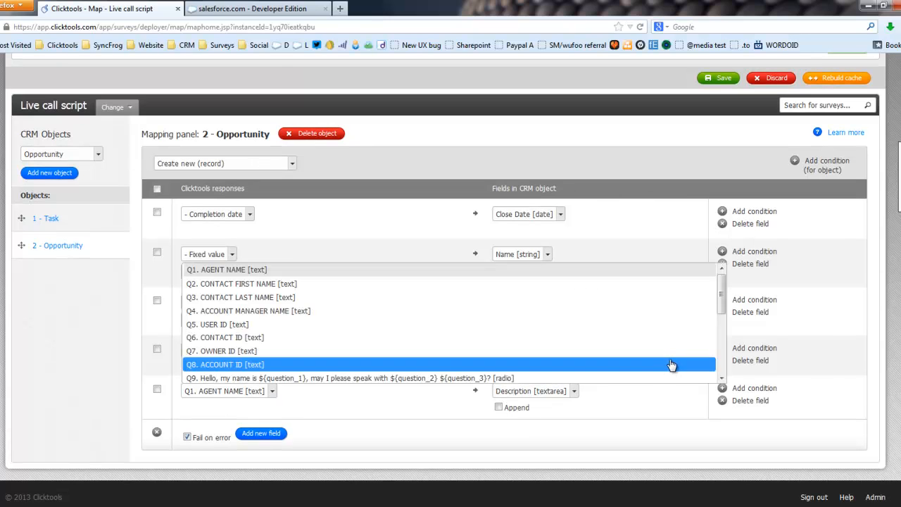
scroll(714, 303, up, 3)
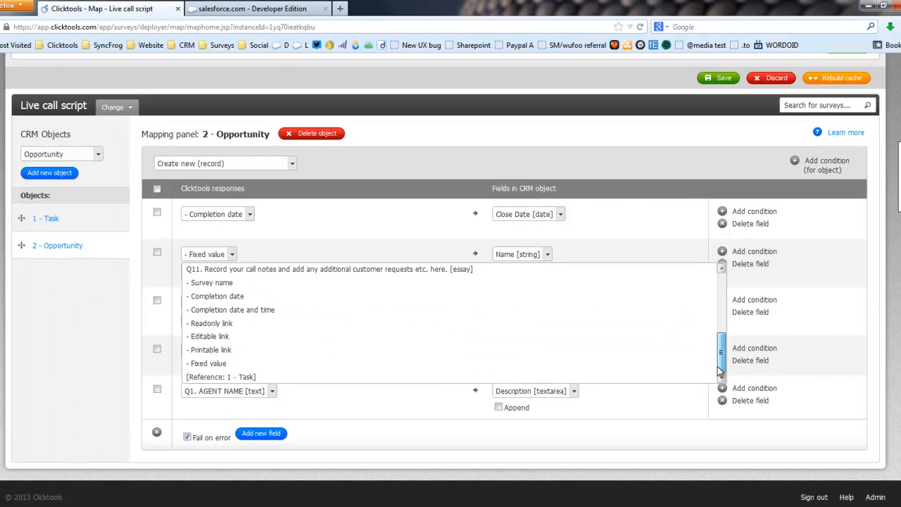
click(288, 366)
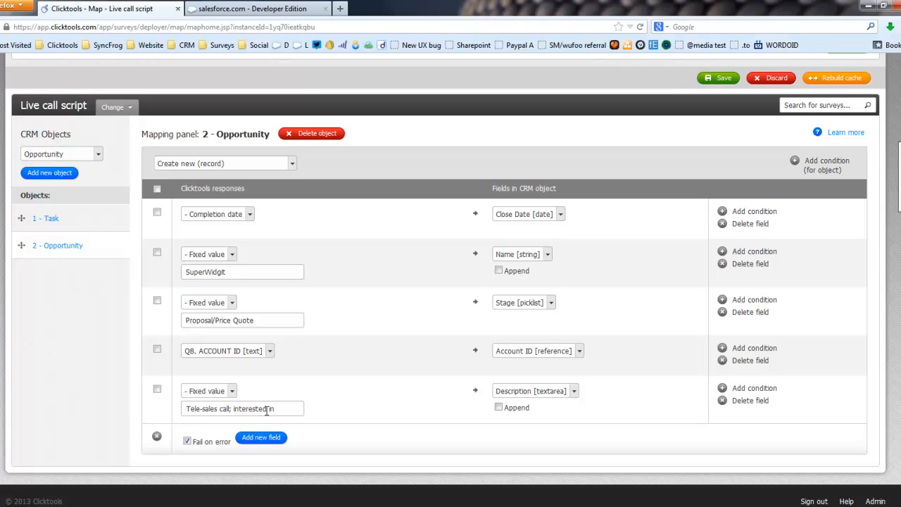
text(rWidgit - SELL SELL SELL)
Step: Add a Next Step field mapping to the Opportunity with the fixed value "Call ASAP to sell SuperWidgit"
click(264, 437)
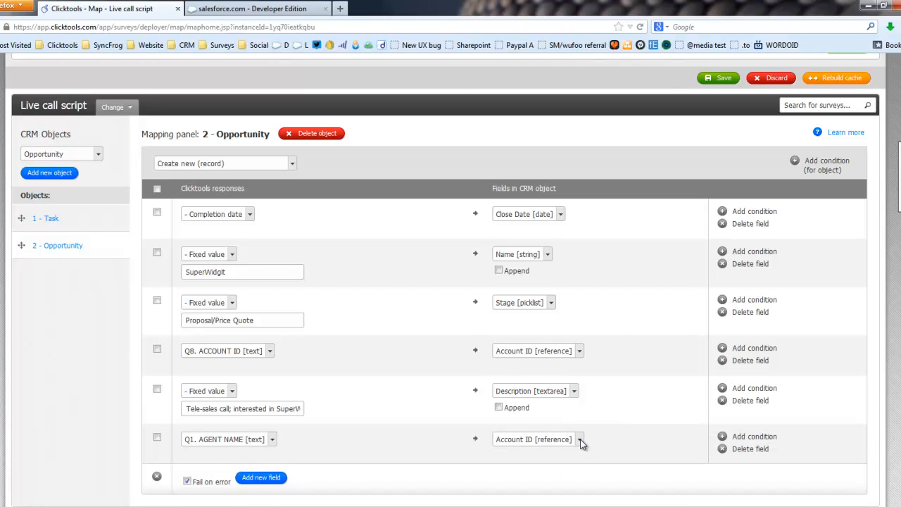
click(579, 439)
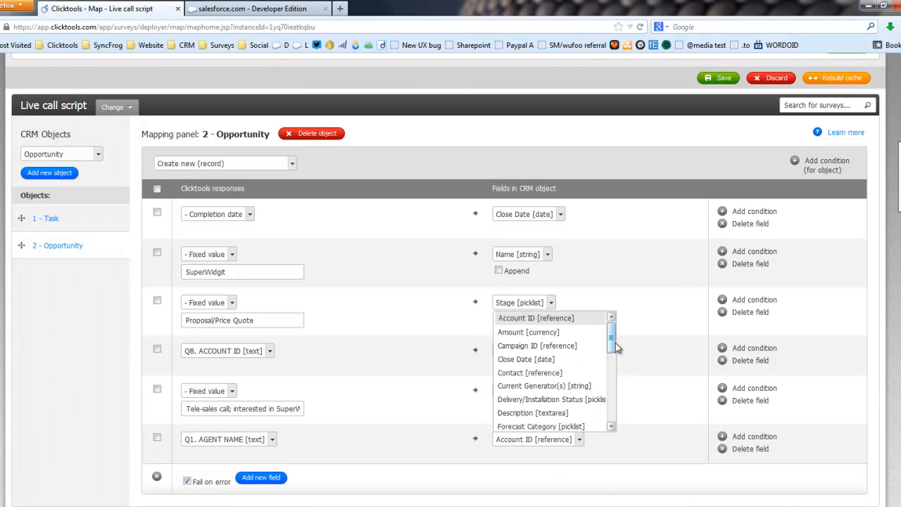
drag(615, 345, 611, 379)
click(577, 393)
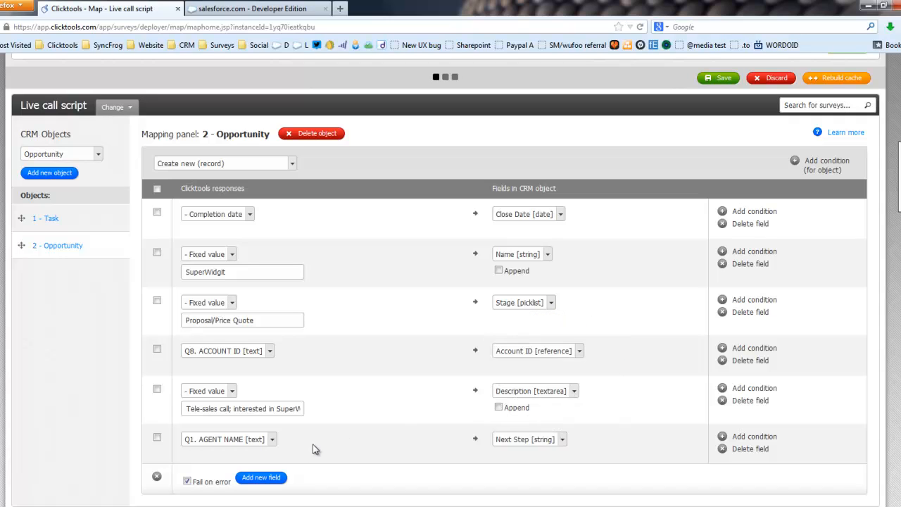
click(262, 440)
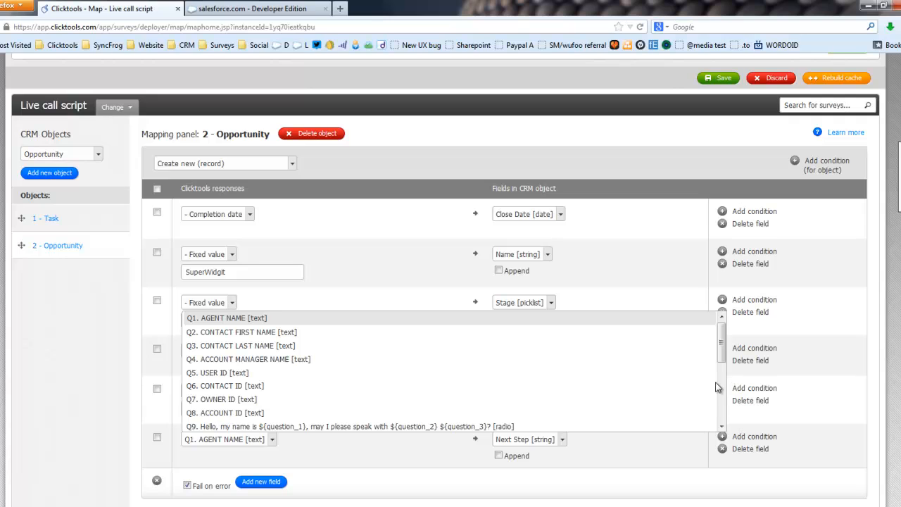
scroll(724, 387, down, 1)
scroll(725, 386, down, 3)
click(322, 415)
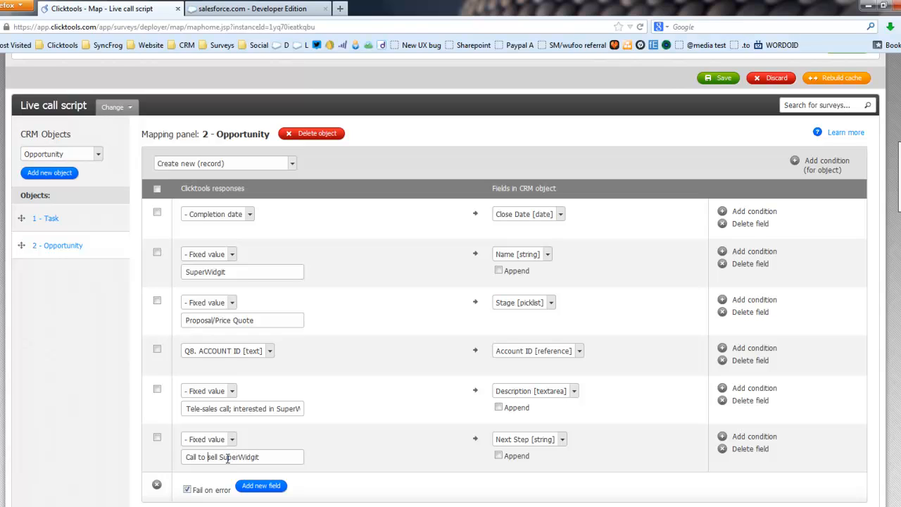
text(ASAP)
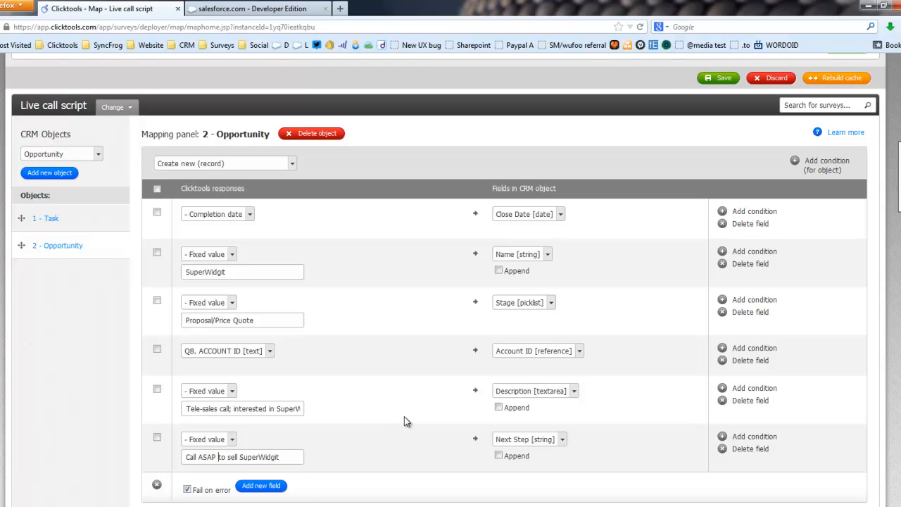
scroll(451, 282, down, 1)
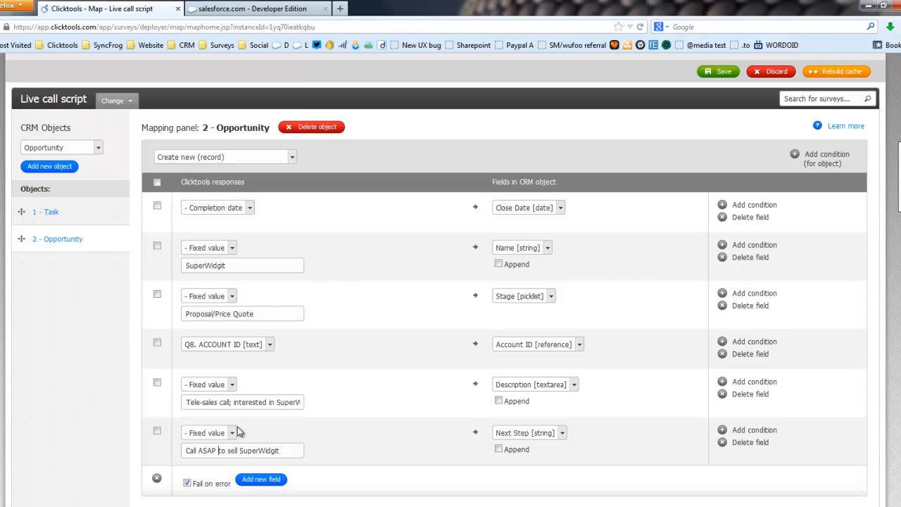
Step: Add OpportunityContactRole as a new CRM object in the mapping
click(98, 148)
scroll(152, 291, down, 4)
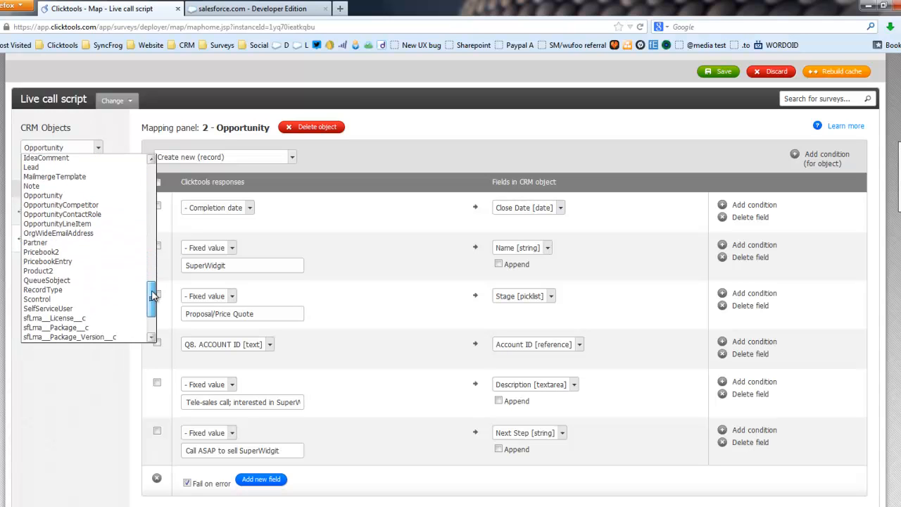
drag(152, 291, 153, 282)
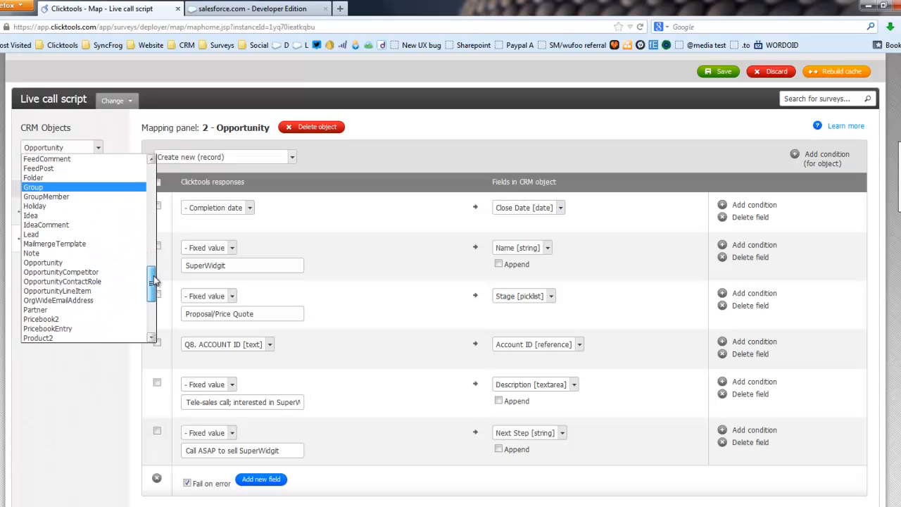
click(105, 282)
click(56, 167)
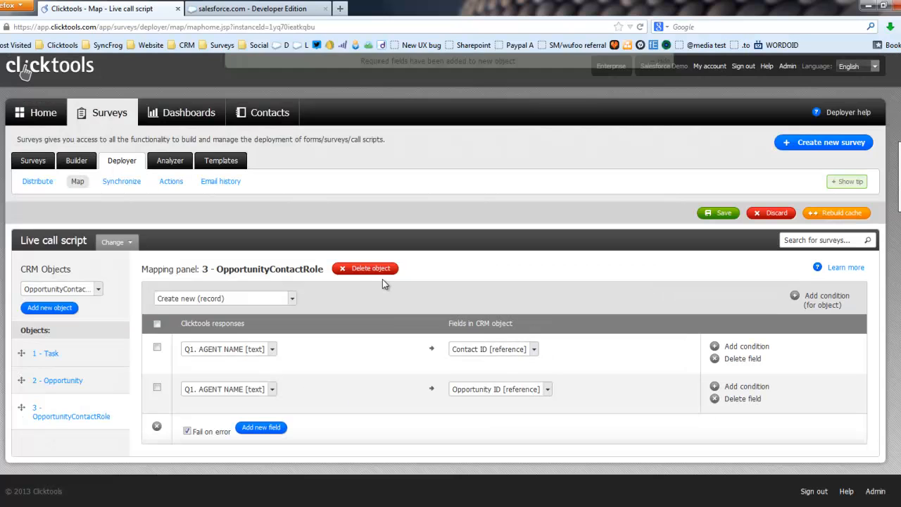
Step: Map Q6. CONTACT ID to the contact role's Contact ID, and the [Reference: 2 - Opportunity] value to its Opportunity ID
click(231, 350)
click(241, 430)
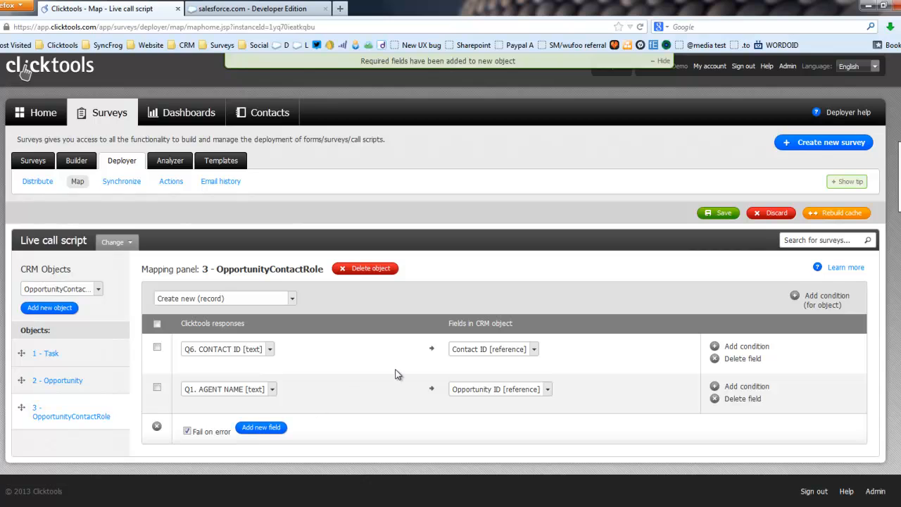
click(270, 389)
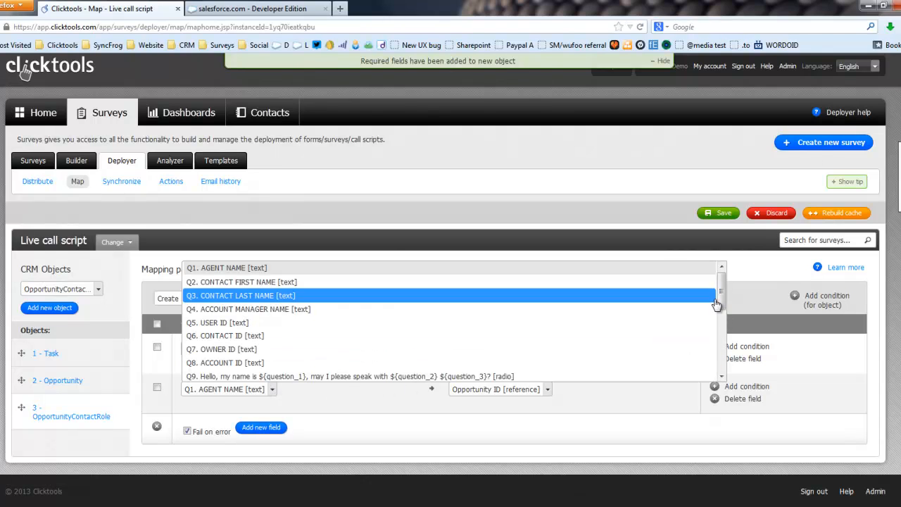
scroll(716, 304, down, 5)
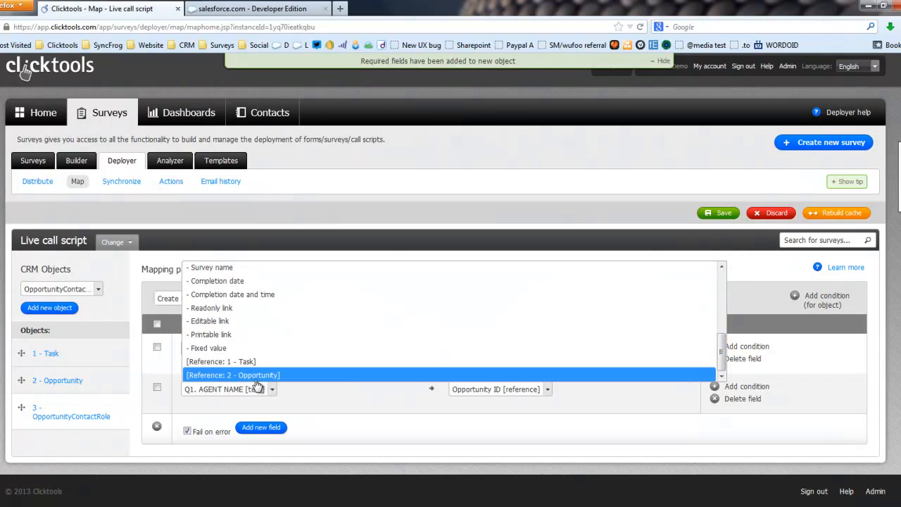
click(219, 375)
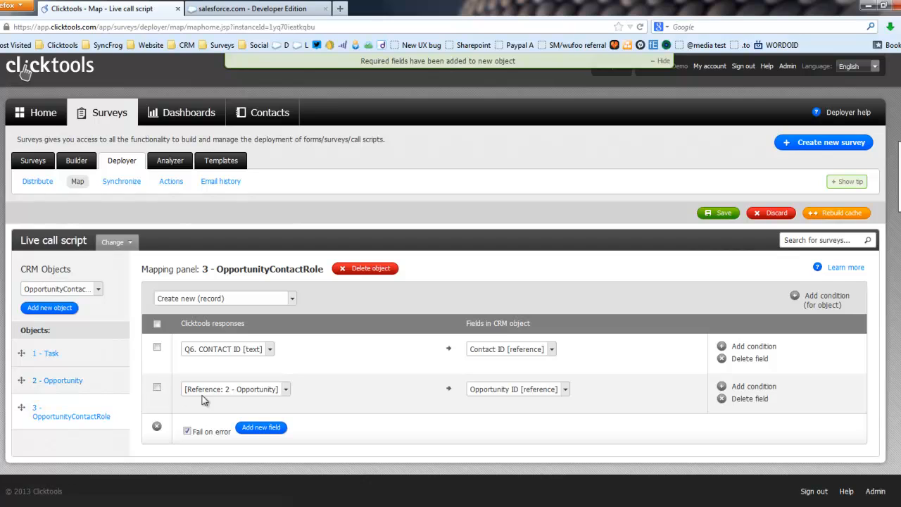
Step: Add a Primary field mapping to OpportunityContactRole with the fixed value "True"
click(262, 430)
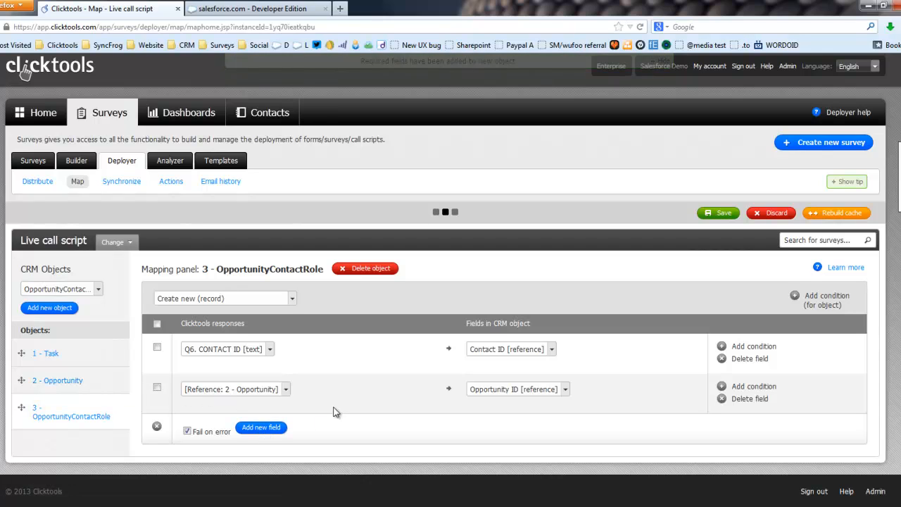
click(526, 432)
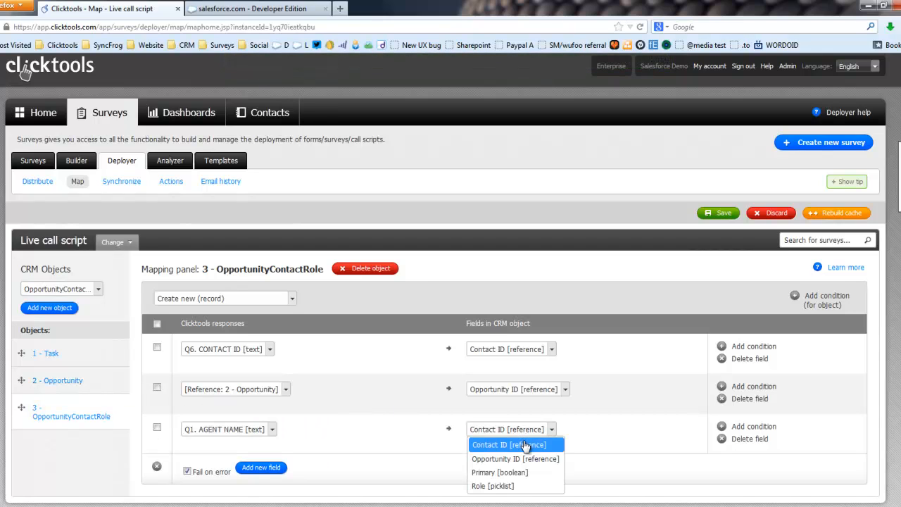
click(510, 472)
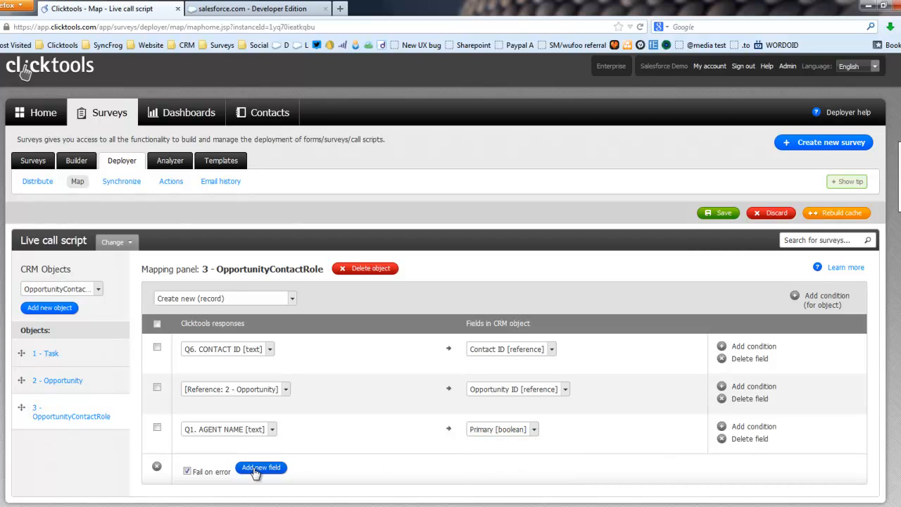
click(263, 429)
scroll(719, 399, down, 5)
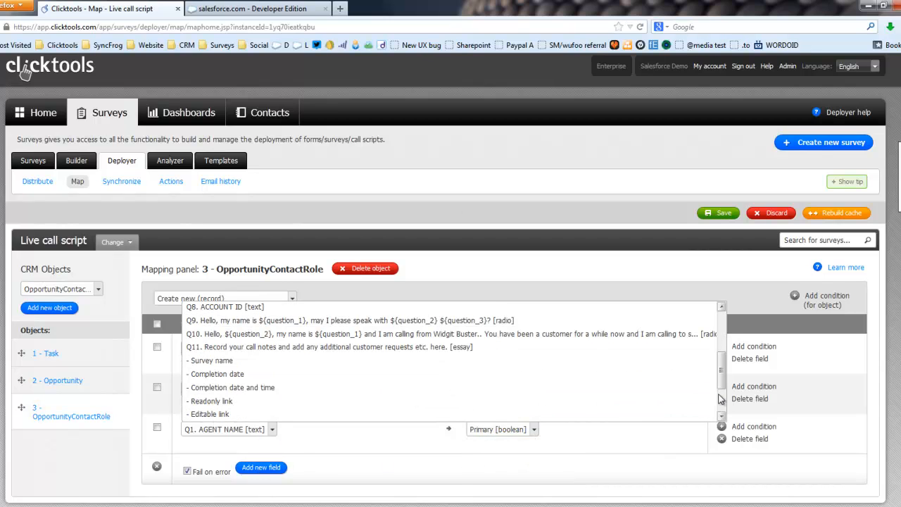
click(212, 388)
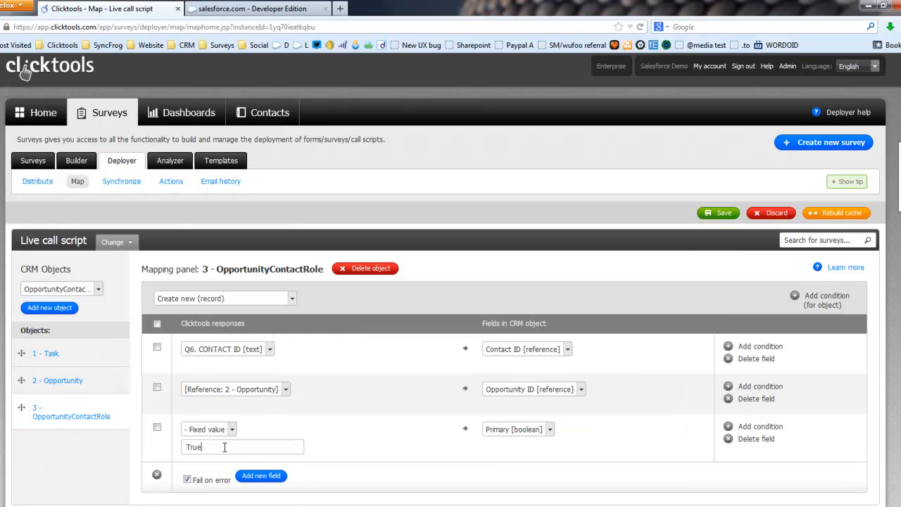
Step: Add a Role field mapping to OpportunityContactRole with the fixed value "Decision Maker"
click(258, 476)
scroll(651, 428, down, 2)
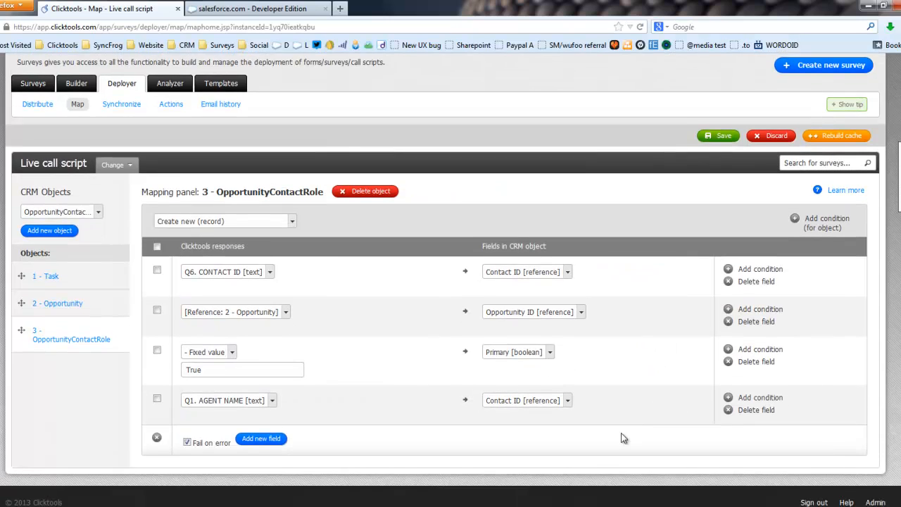
click(568, 396)
click(524, 444)
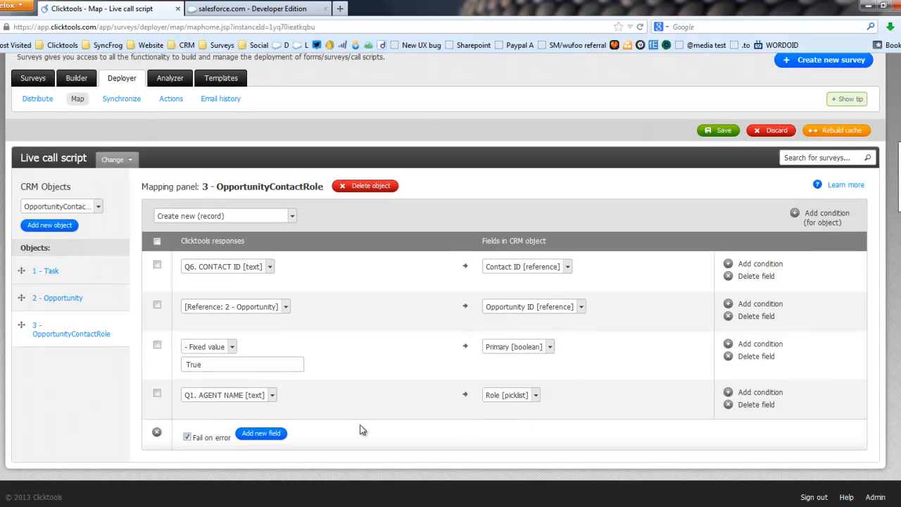
click(263, 398)
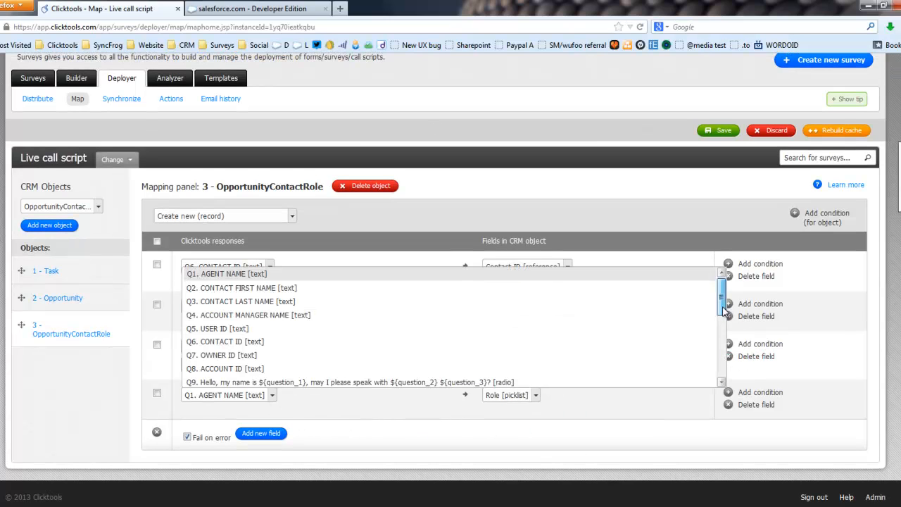
scroll(721, 366, up, 3)
click(248, 354)
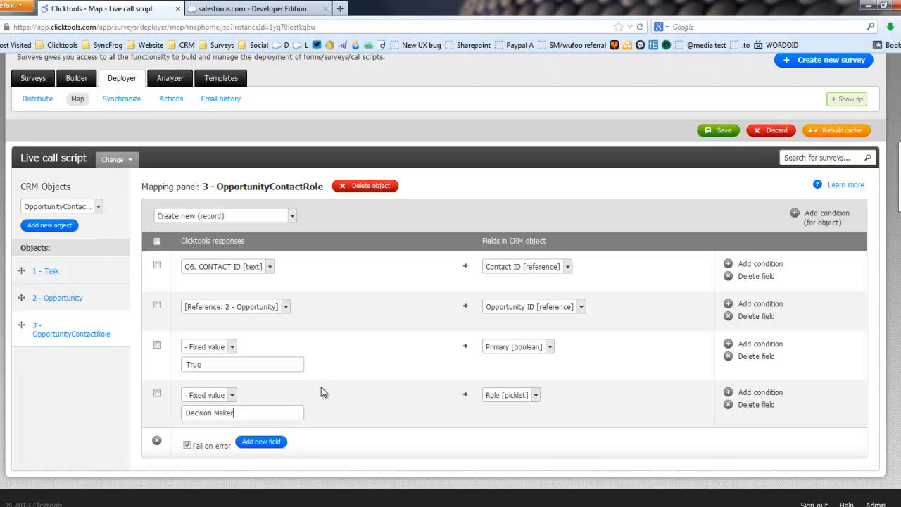
Step: Add a second Task object to the CRM mapping, following OpportunityContactRole
click(98, 206)
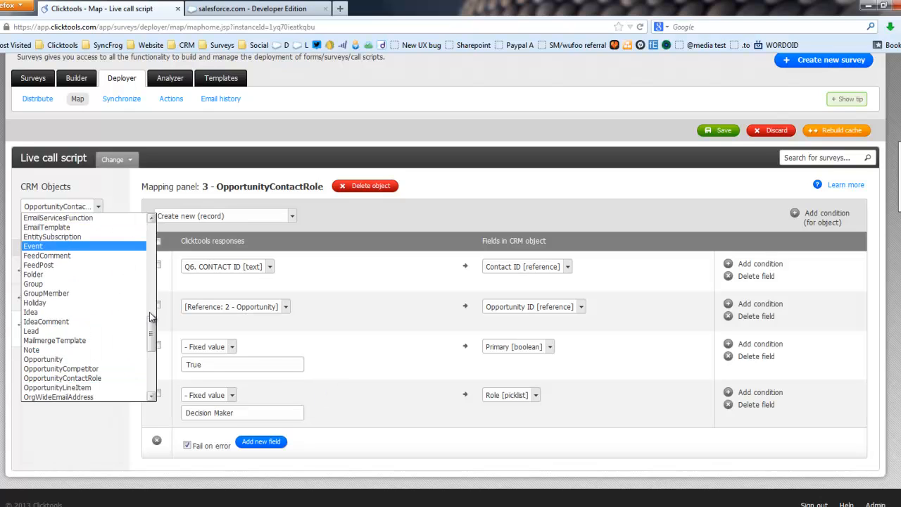
drag(152, 334, 152, 360)
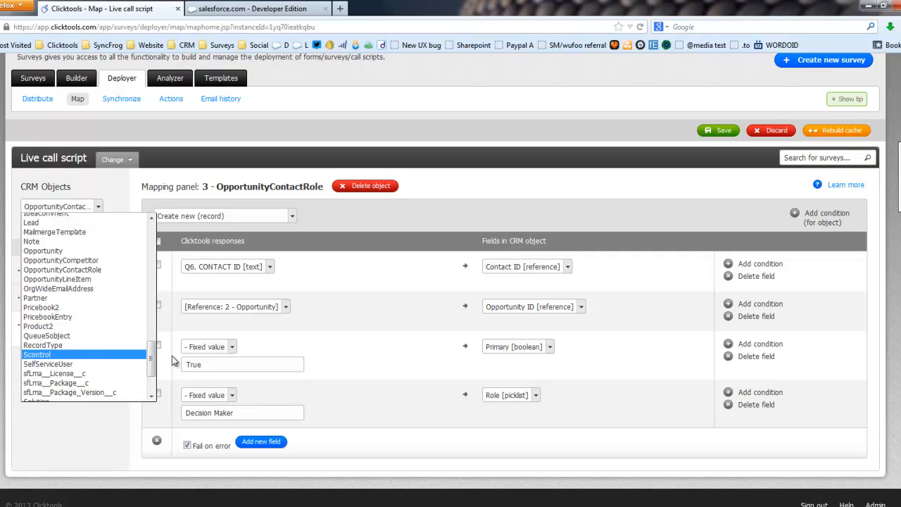
scroll(85, 359, down, 3)
click(80, 361)
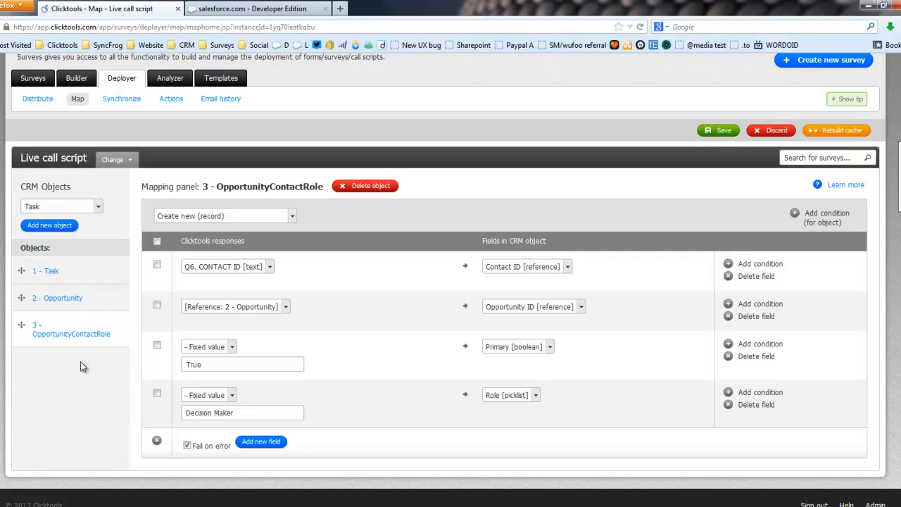
click(49, 225)
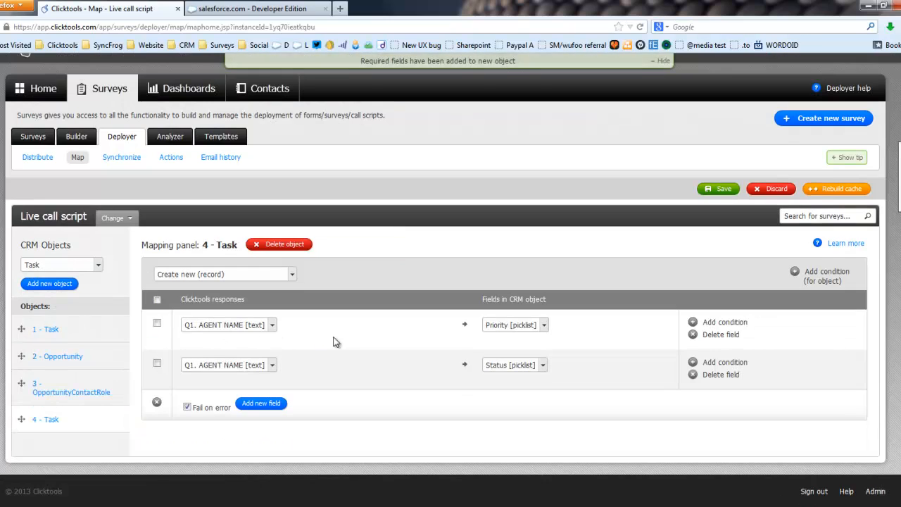
Step: Map the second Task's Priority to the fixed value "High" and its Status to the fixed value "Not started"
click(262, 325)
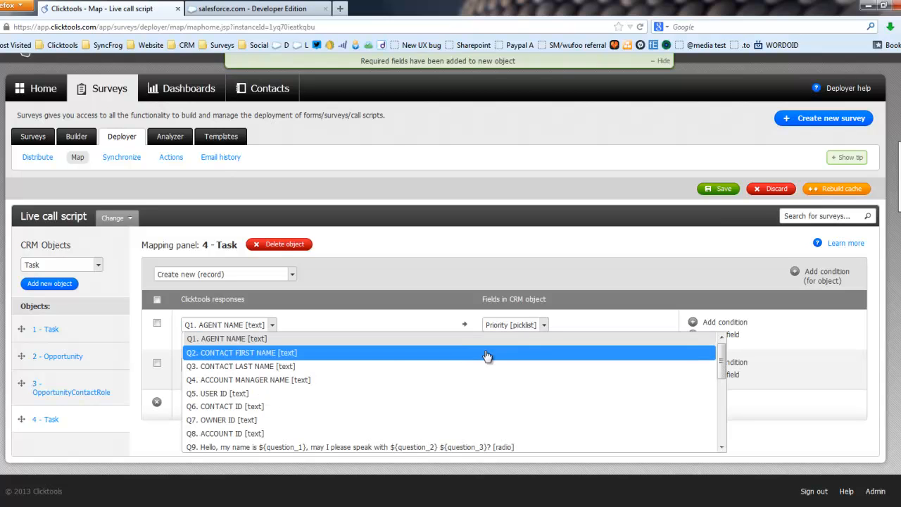
drag(721, 346, 721, 423)
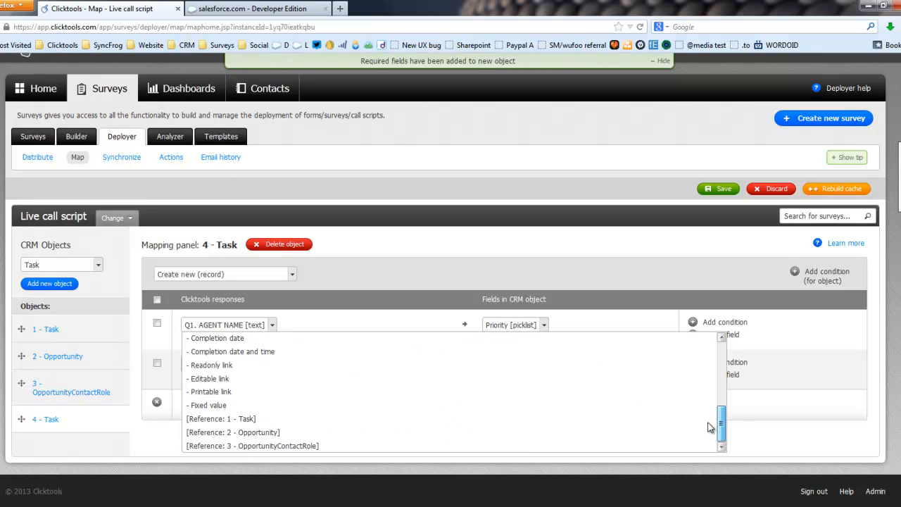
click(215, 406)
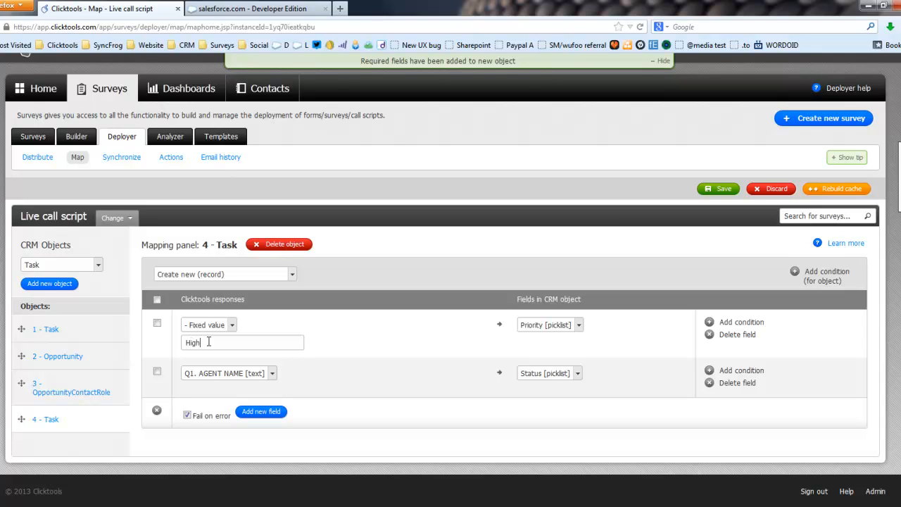
click(252, 373)
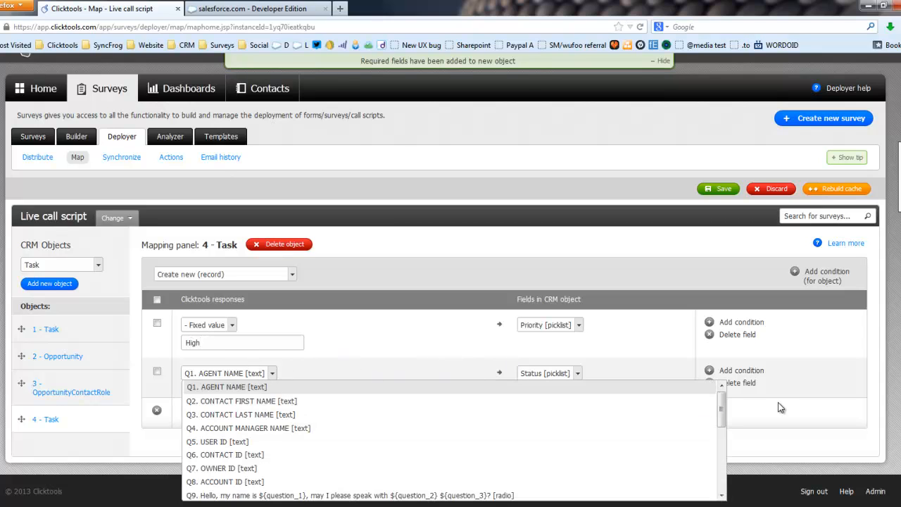
drag(721, 420, 722, 493)
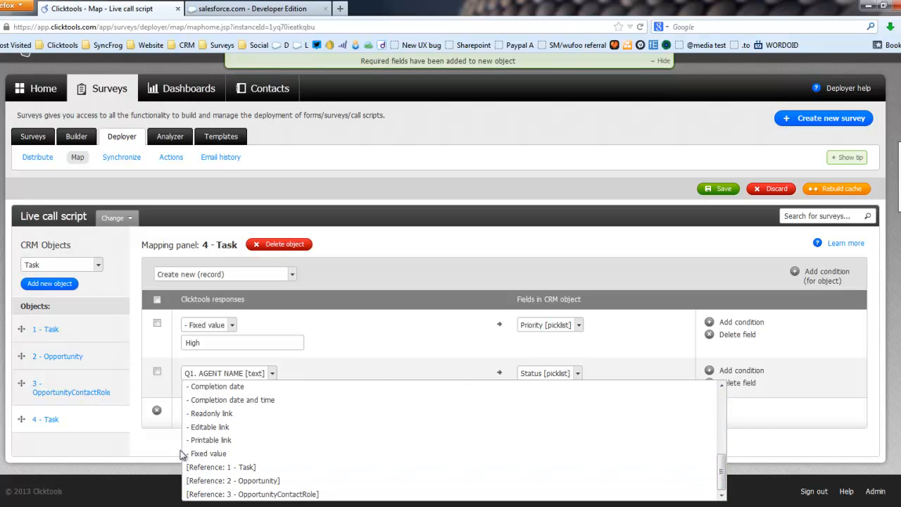
click(215, 457)
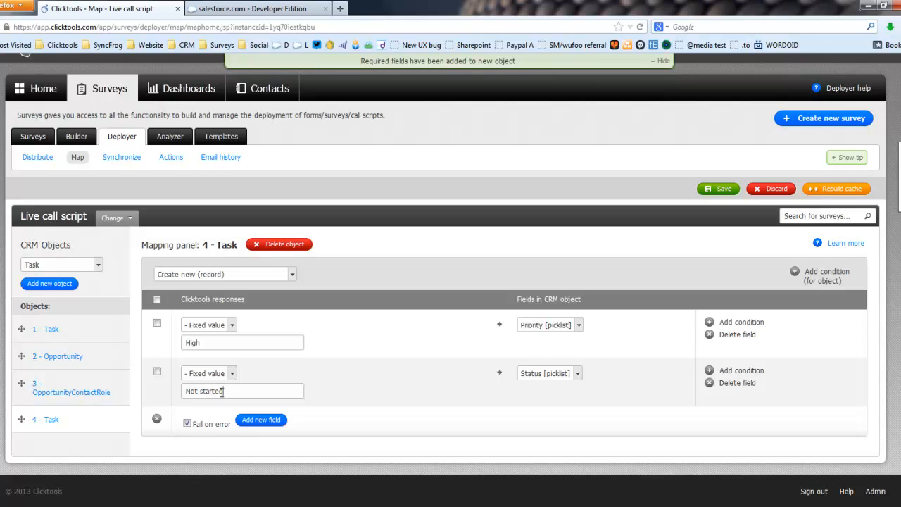
Step: Add a field mapping to the second Task that sends Q5. USER ID to Assigned To ID
click(255, 421)
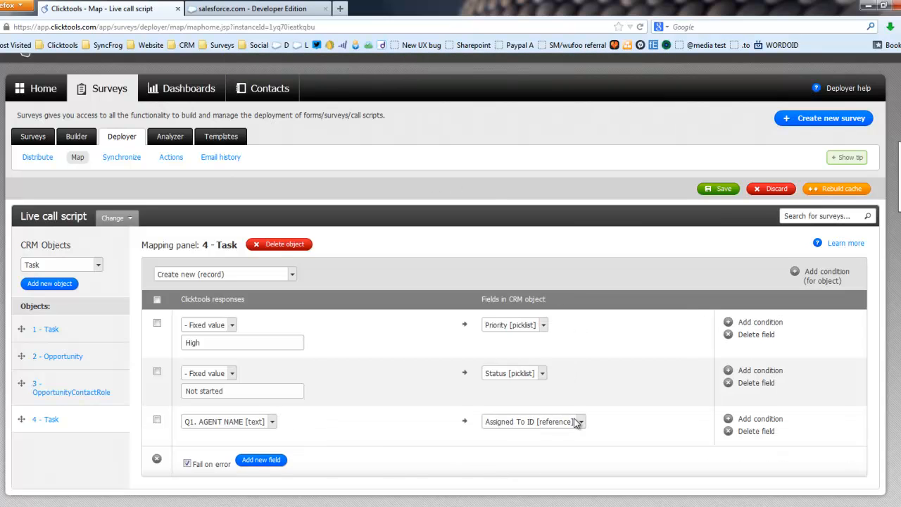
click(255, 422)
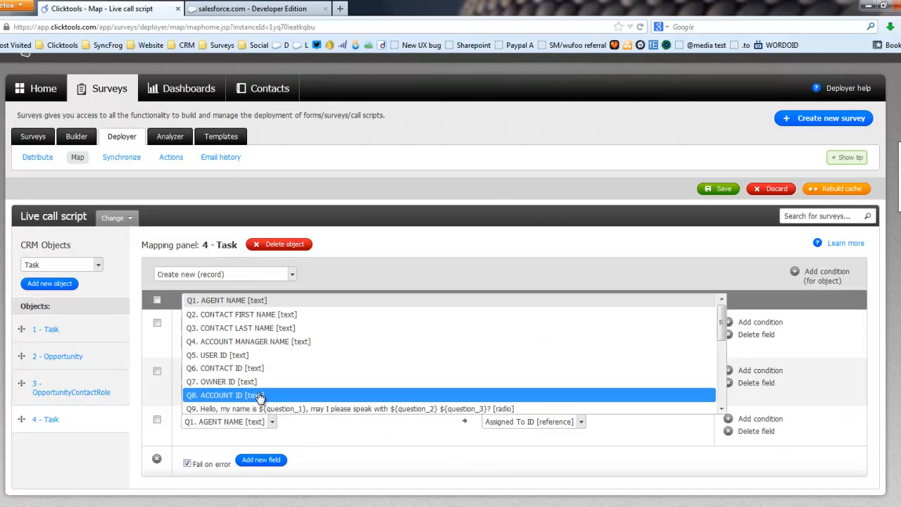
click(243, 356)
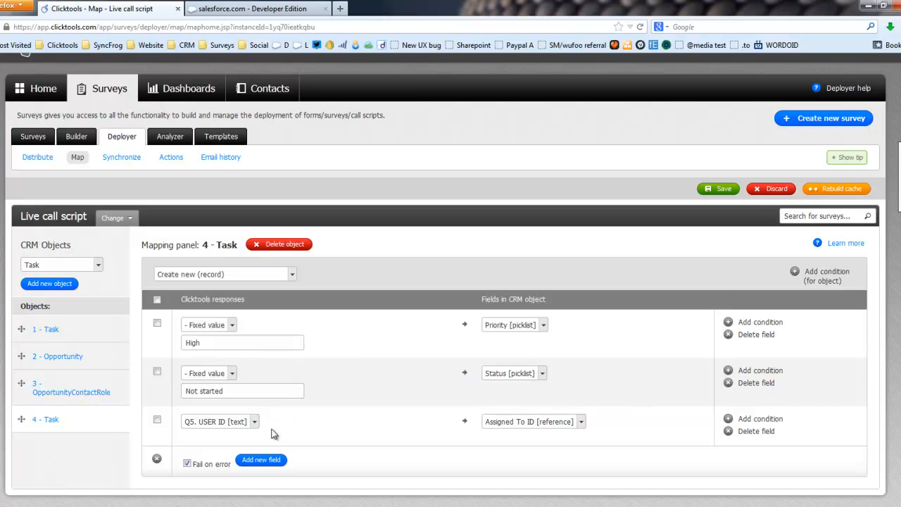
Step: Add a field mapping to the second Task that sends Q6. CONTACT ID to Contact/Lead ID
click(274, 470)
click(528, 461)
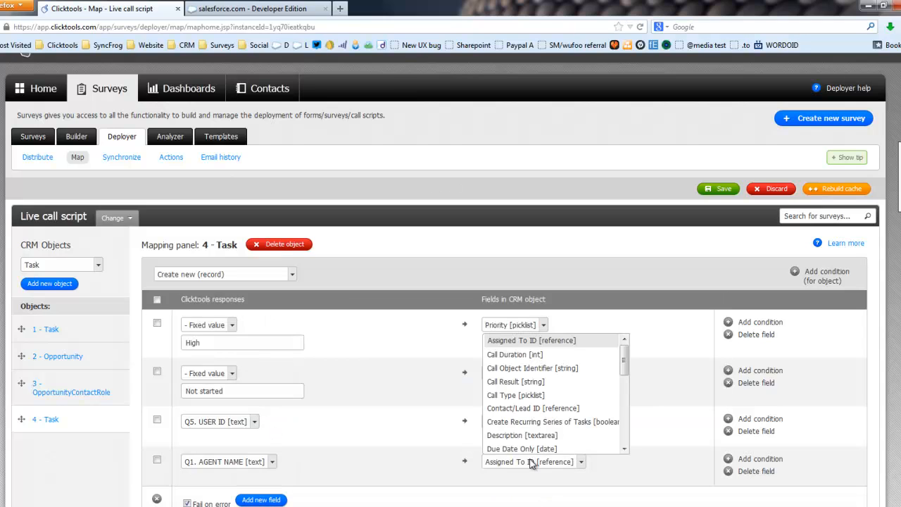
click(571, 408)
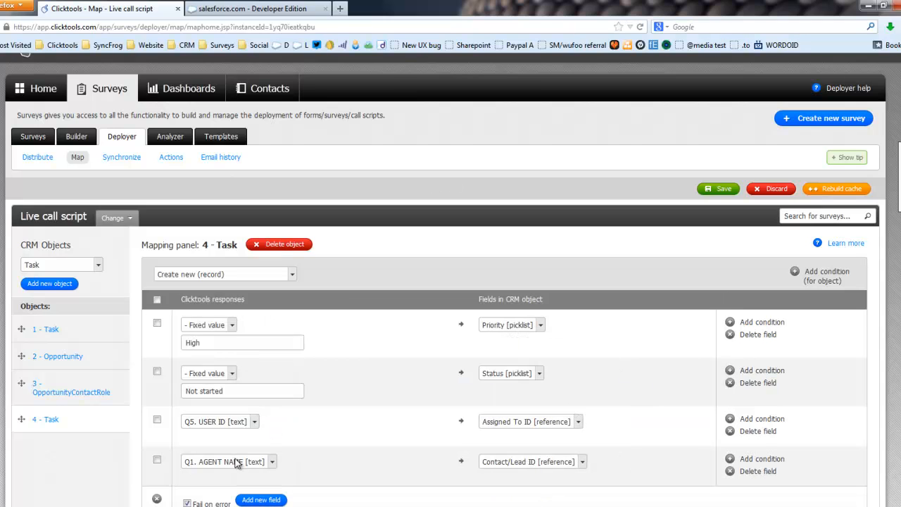
click(238, 462)
click(232, 421)
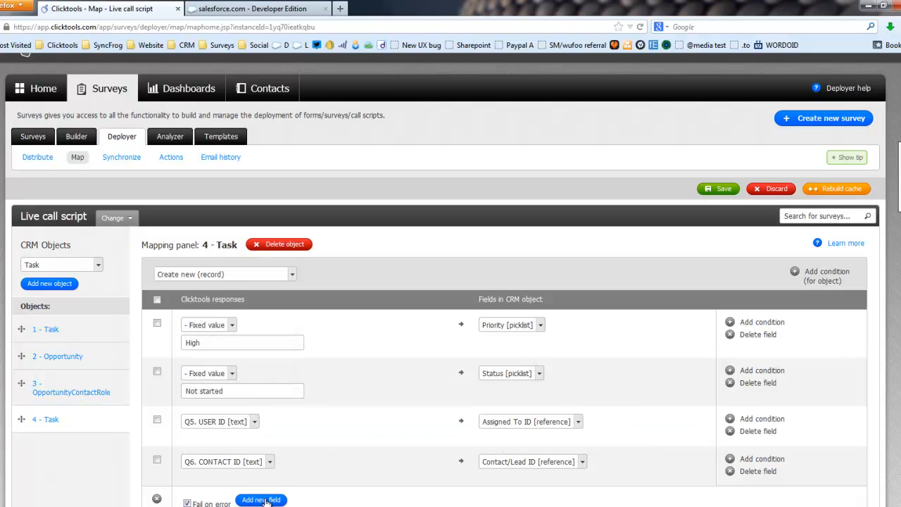
Step: Map the second Task's newly added field from [Reference: 2 - Opportunity] to Opportunity/Account ID
scroll(380, 426, down, 3)
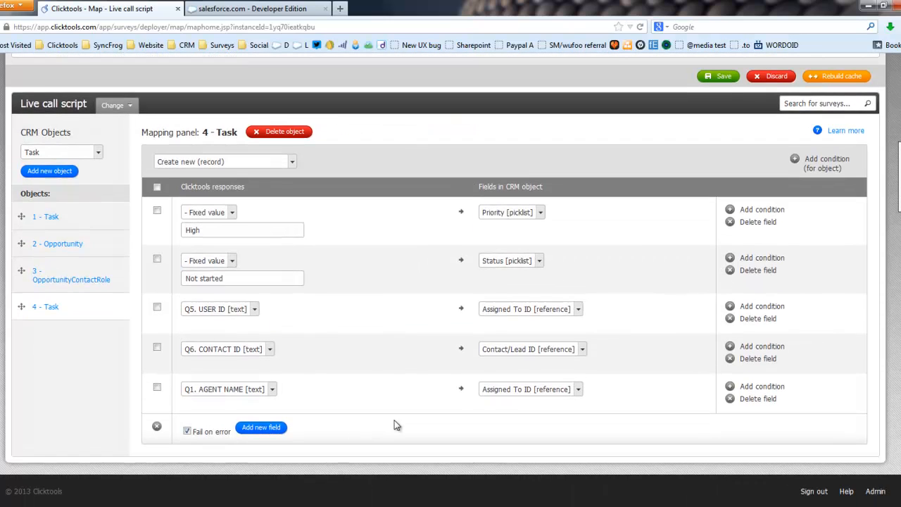
click(502, 390)
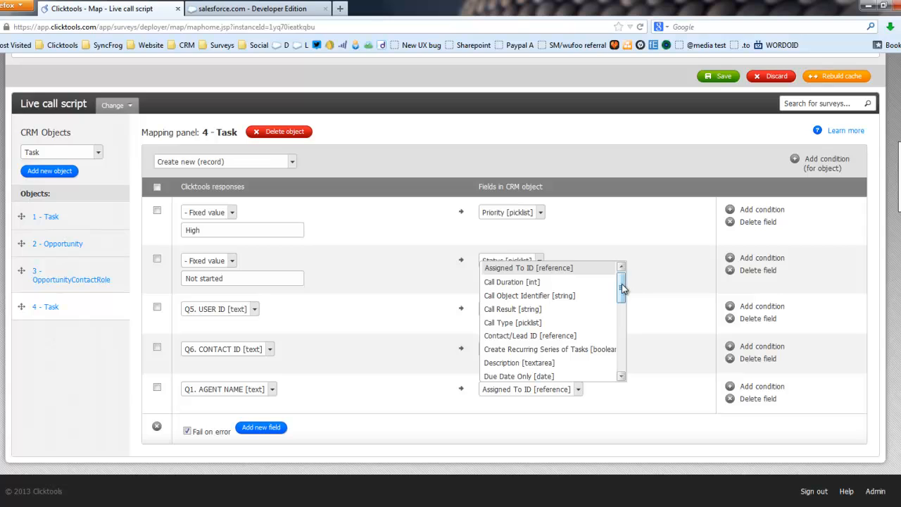
drag(623, 288, 621, 317)
click(534, 289)
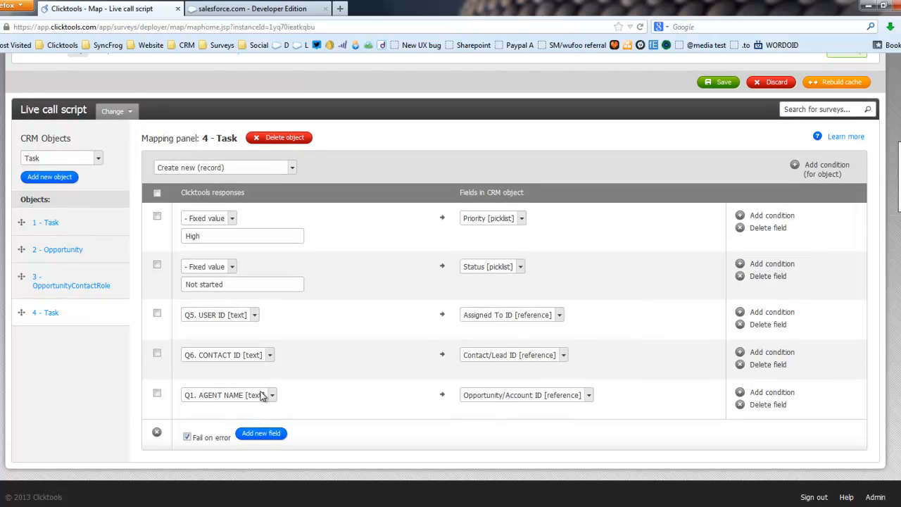
click(262, 396)
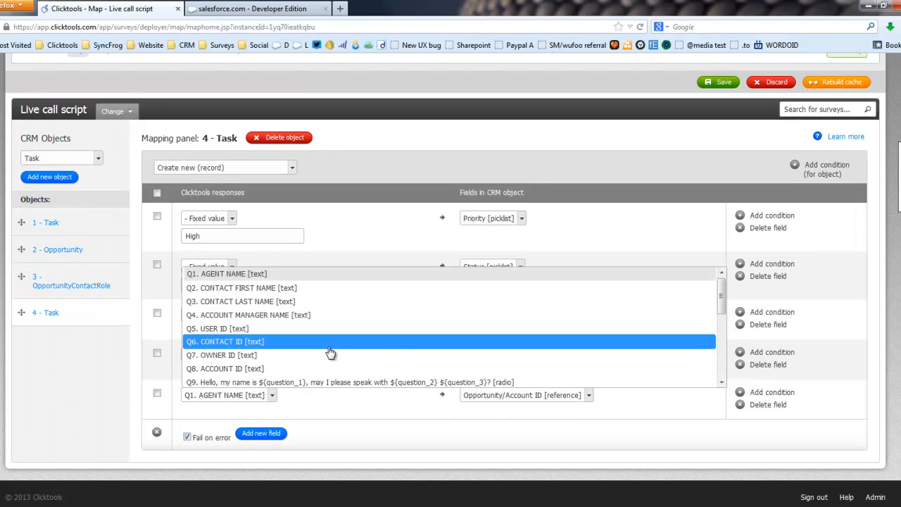
scroll(329, 355, down, 10)
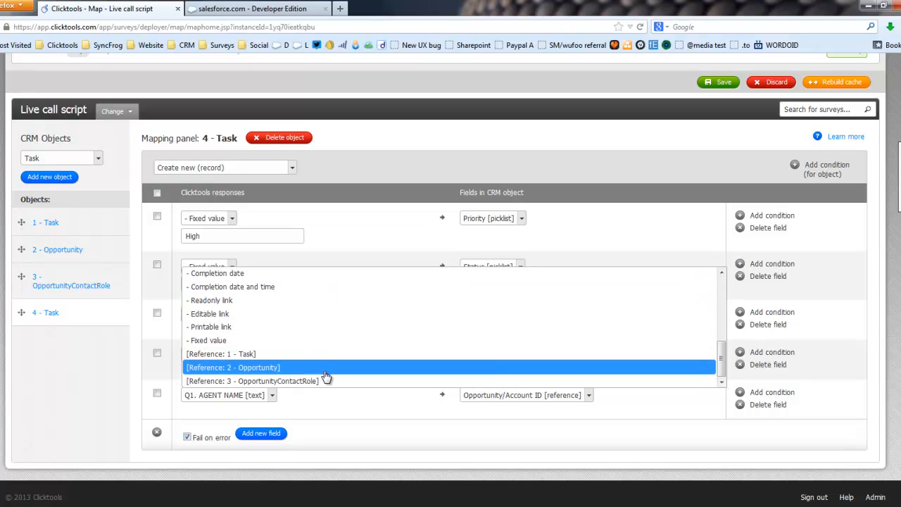
click(321, 368)
Step: Add another field mapping to the second Task with Subject as its CRM field
click(261, 433)
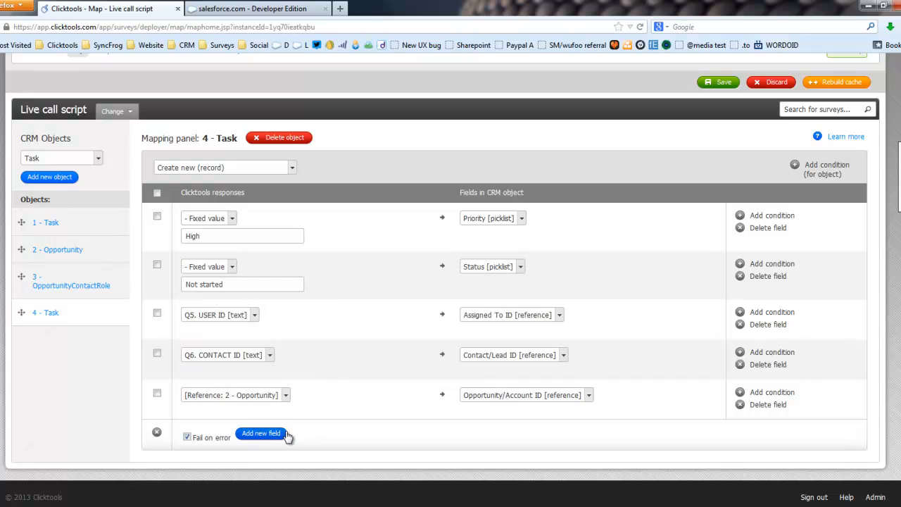
scroll(614, 400, down, 1)
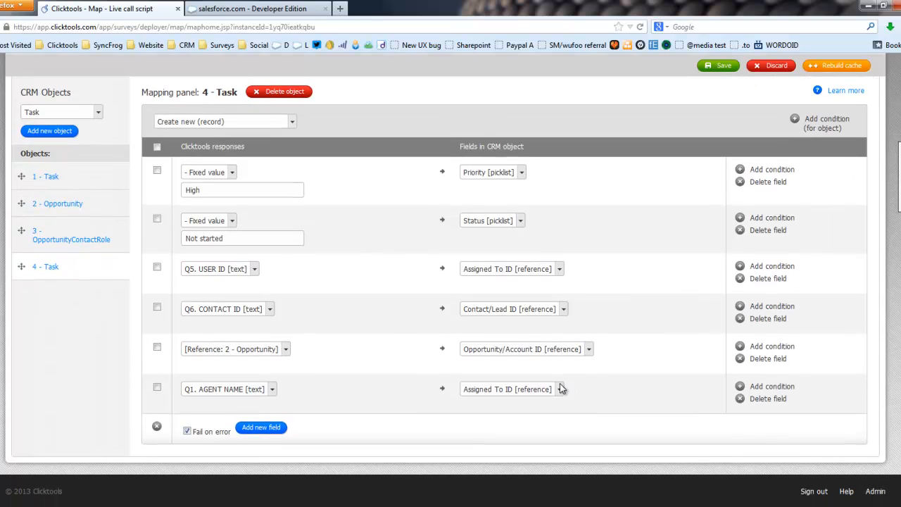
click(560, 386)
drag(599, 297, 577, 362)
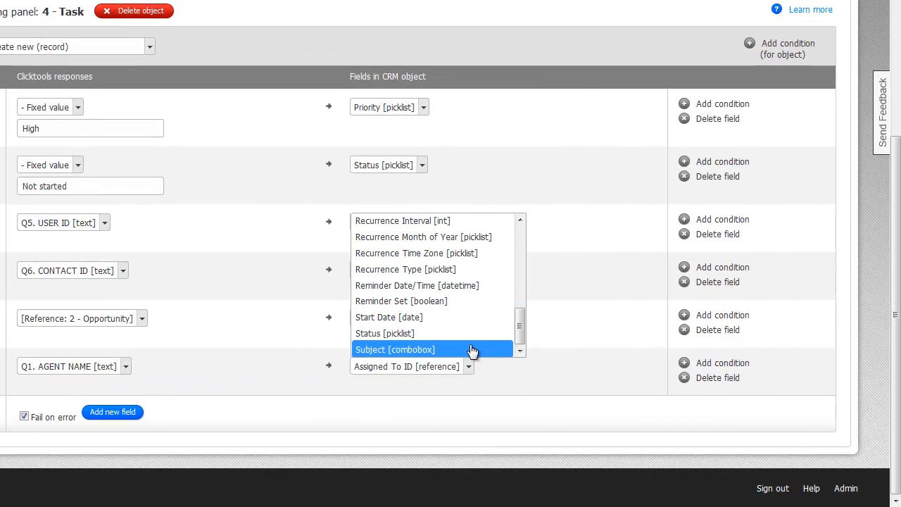
click(474, 349)
Step: Fill the second Task's Subject mapping with the fixed value "Call to sell SuperWidgit - Tele-sales lead"
click(90, 370)
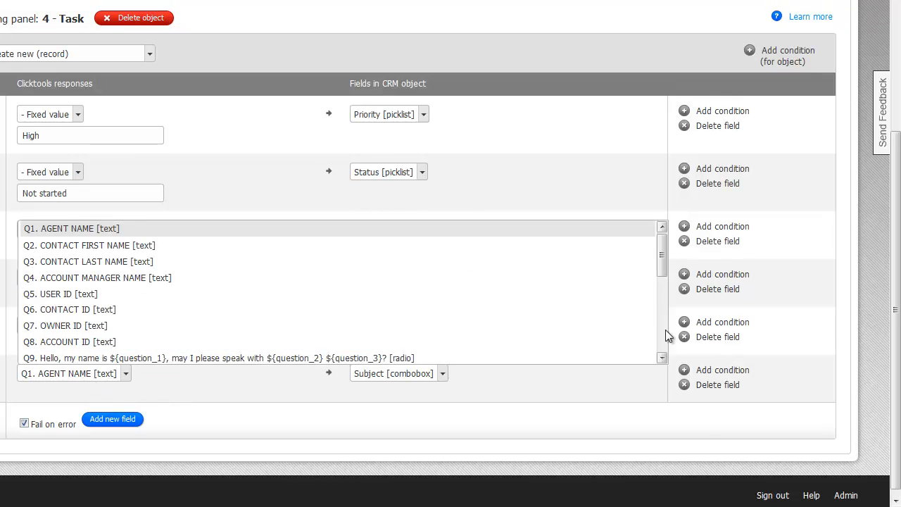
click(661, 332)
scroll(664, 336, down, 2)
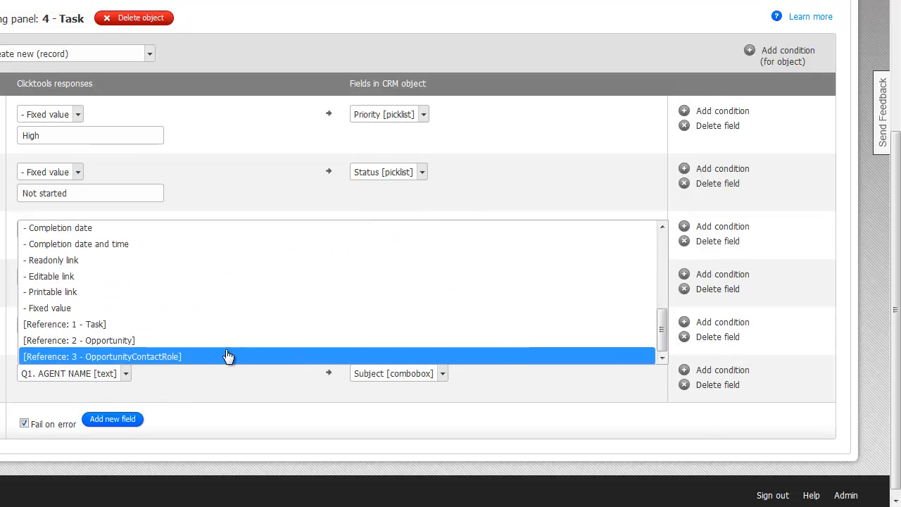
click(68, 309)
click(71, 394)
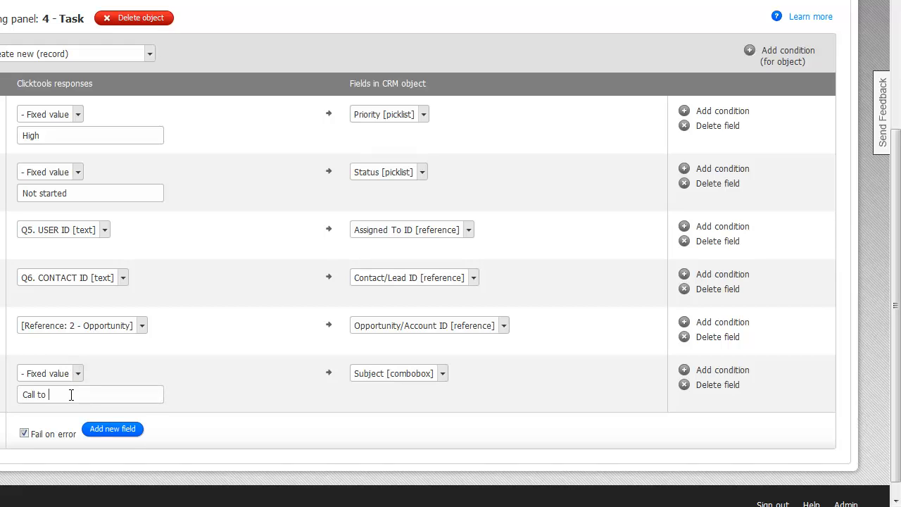
text(Call to sell SuperWidgit - T)
text(ele-sales lead)
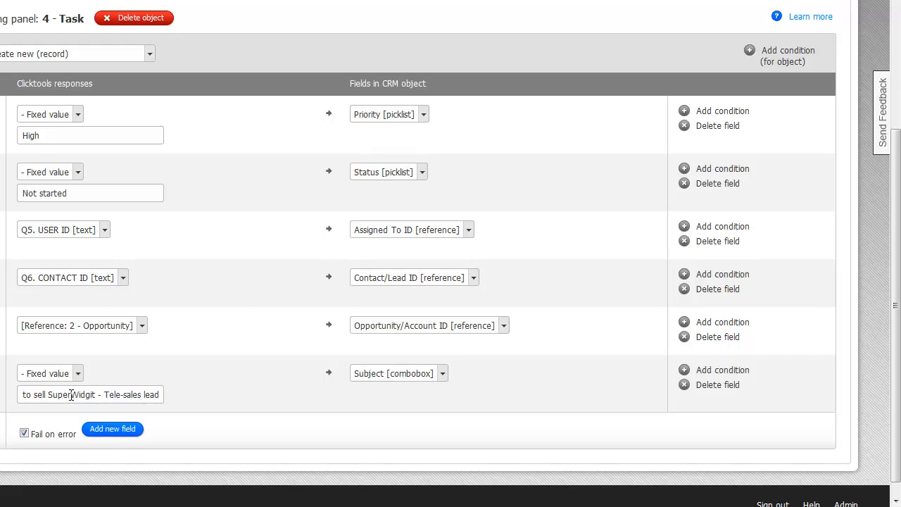
Step: Add another field mapping to the second Task with Description as its CRM field
click(113, 431)
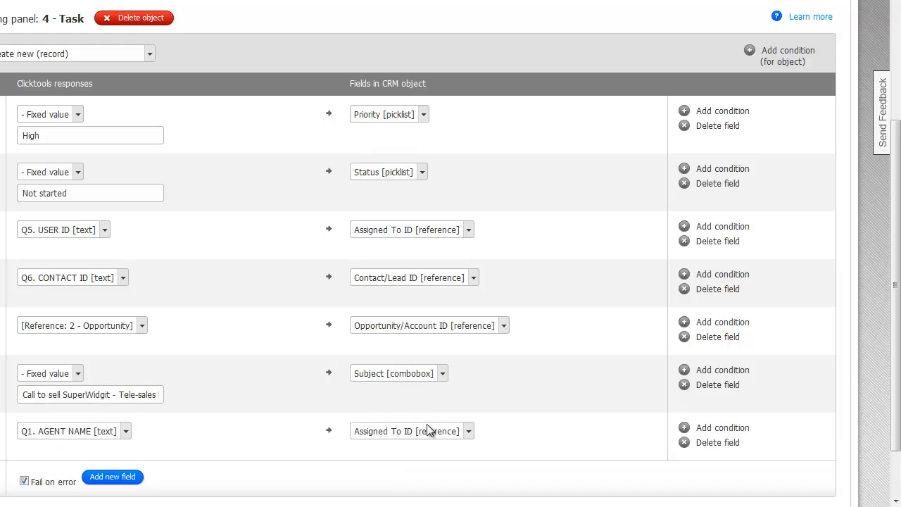
click(426, 430)
drag(521, 314, 519, 344)
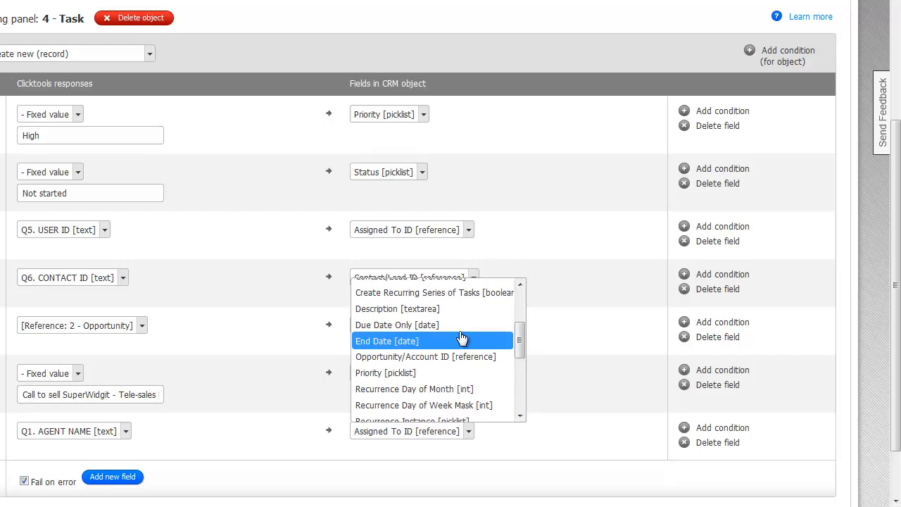
click(432, 310)
Step: Fill the second Task's Description mapping with the fixed value "Tele-sales call - interested NOW."
click(120, 430)
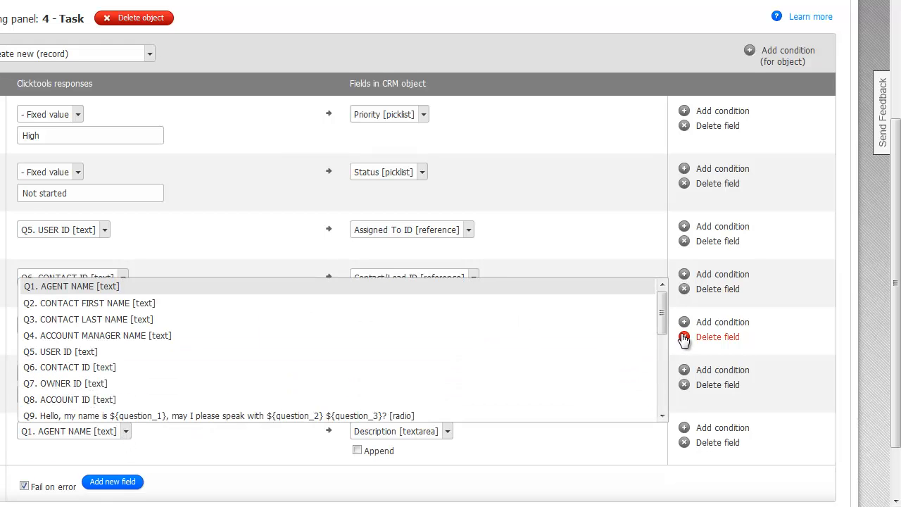
drag(662, 323, 654, 423)
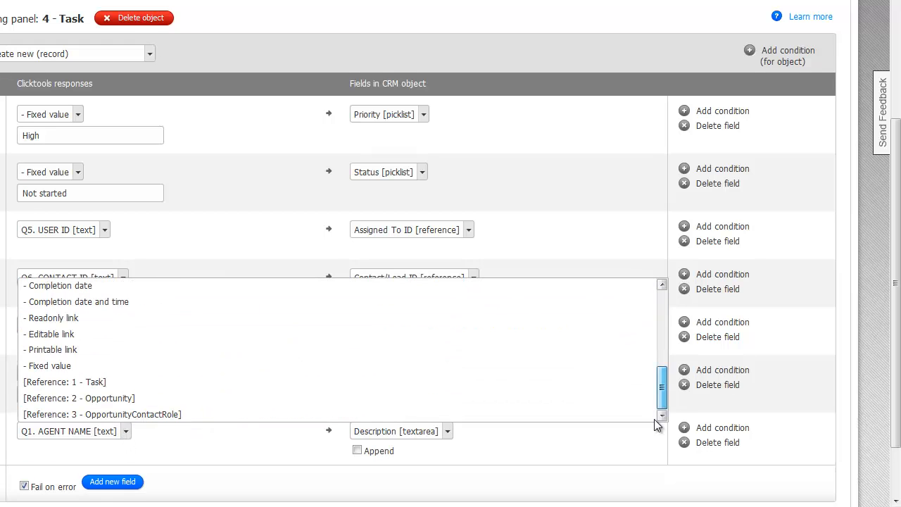
click(100, 365)
click(90, 452)
text(Tele)
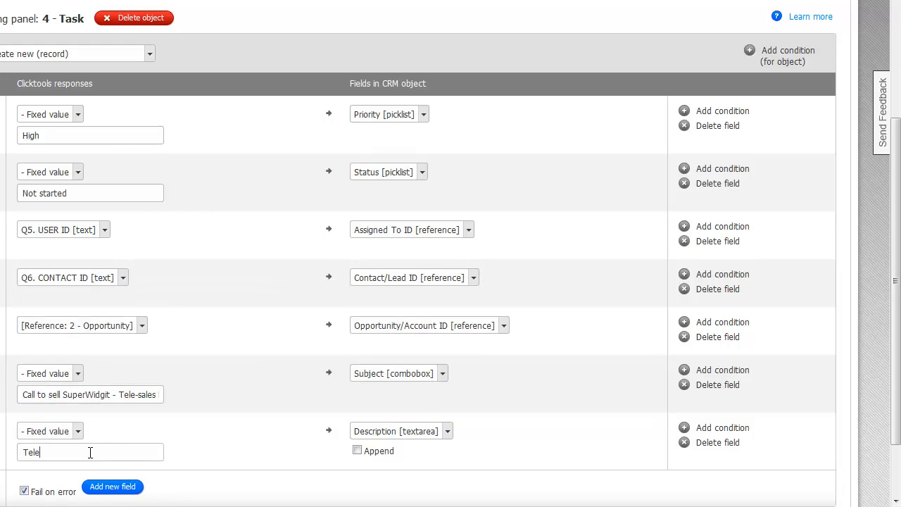
text(-sale)
key(BackSpace)
key(BackSpace)
text(ales ca)
text(ll 0 interested)
text( NOW.)
key(shift+Right)
text(-)
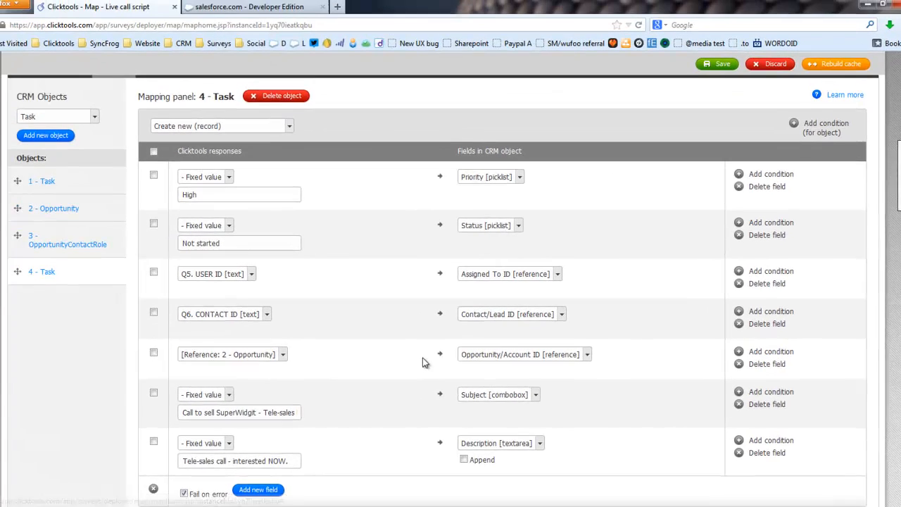
Step: Add a field mapping to the second Task that sends the completion date and time to Reminder Date/Time
scroll(402, 360, down, 3)
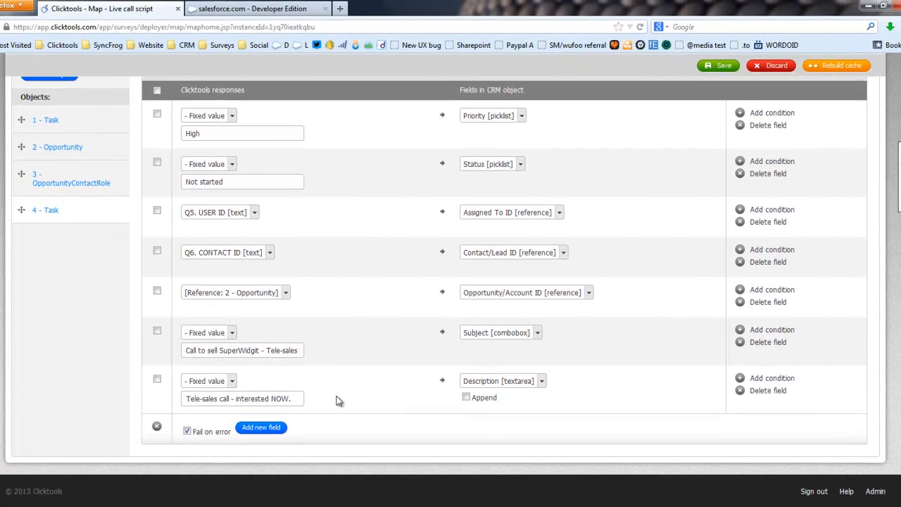
click(264, 429)
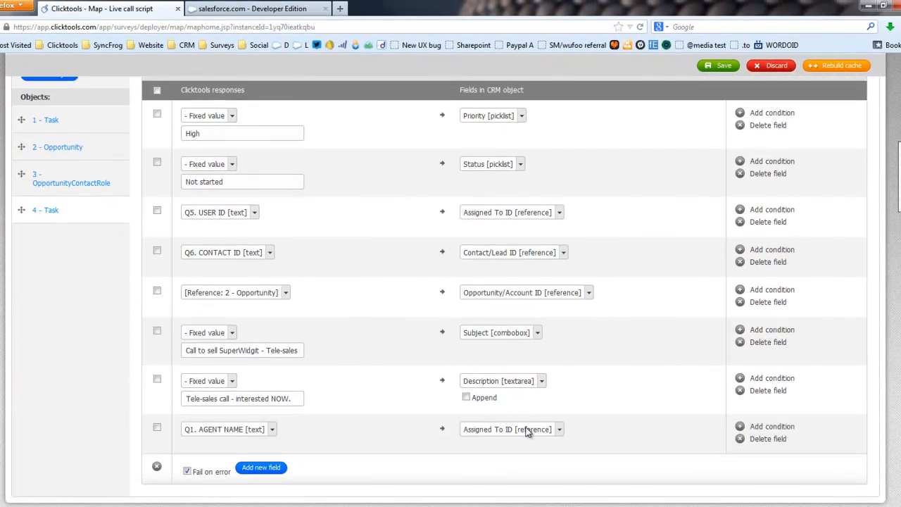
click(526, 430)
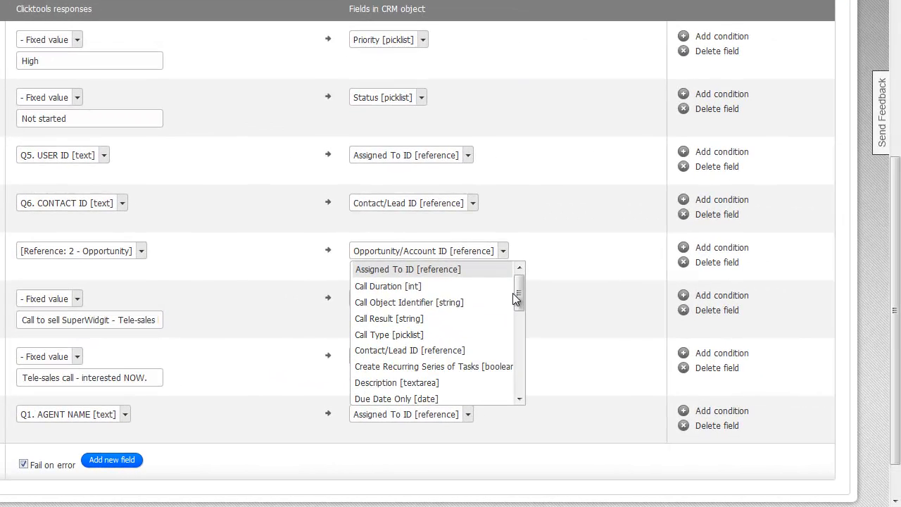
drag(513, 297, 525, 384)
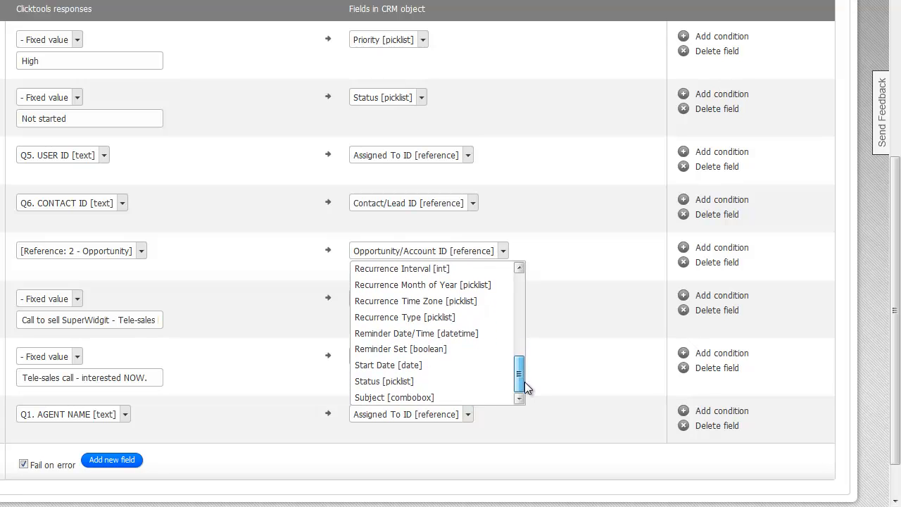
click(468, 336)
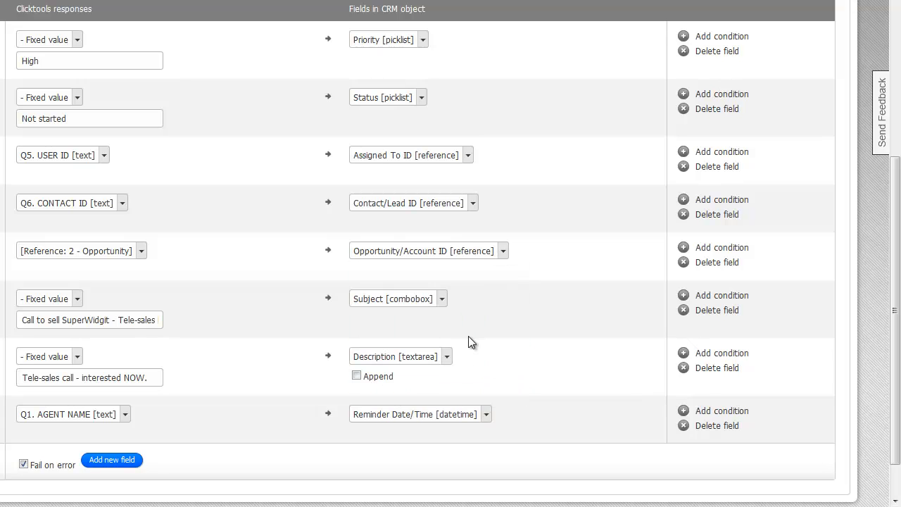
click(128, 415)
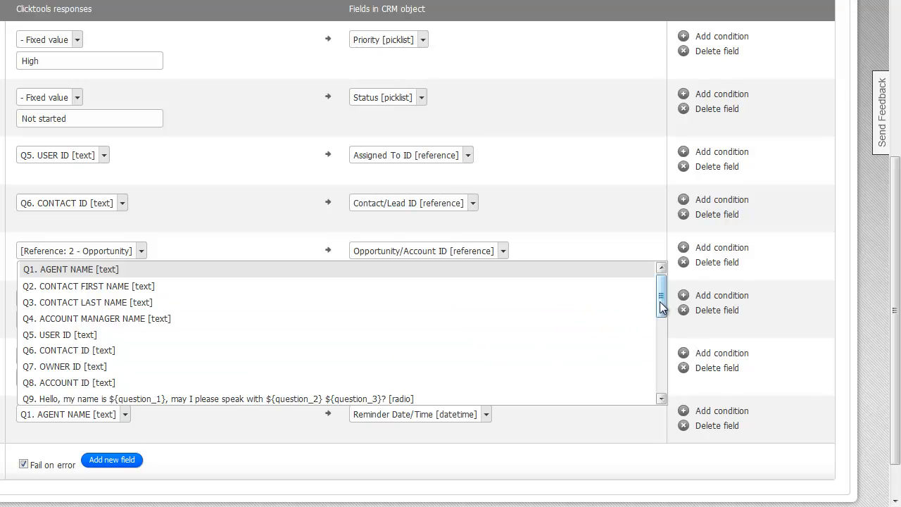
drag(663, 299, 660, 360)
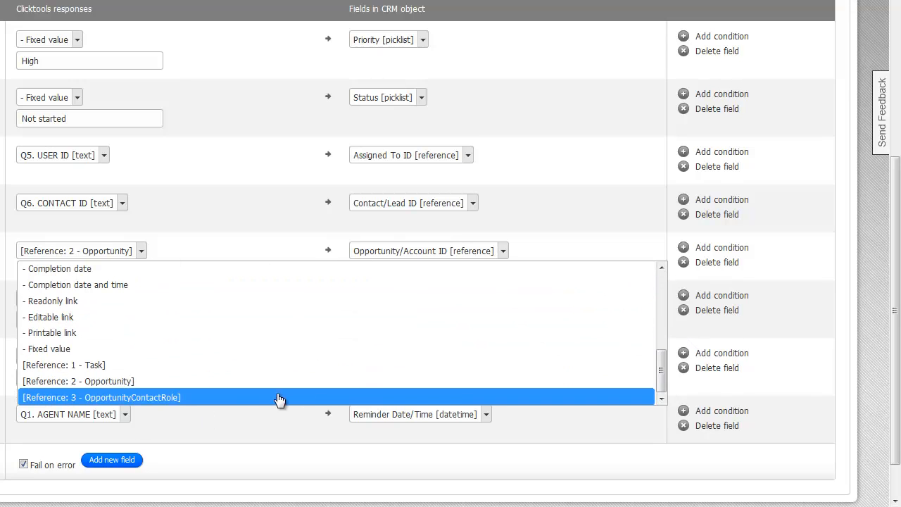
click(121, 286)
Step: Add another field mapping to the second Task with Reminder Set as its CRM field
click(113, 460)
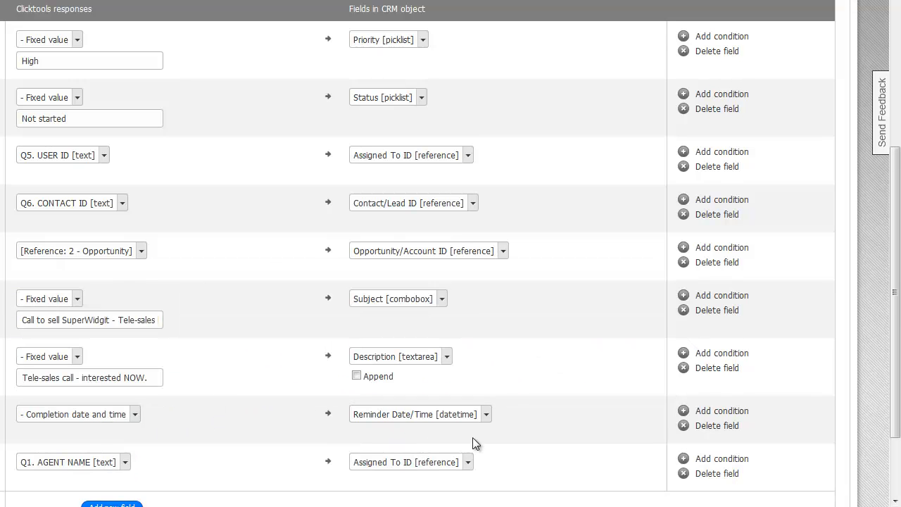
click(456, 463)
drag(519, 349, 524, 428)
click(461, 403)
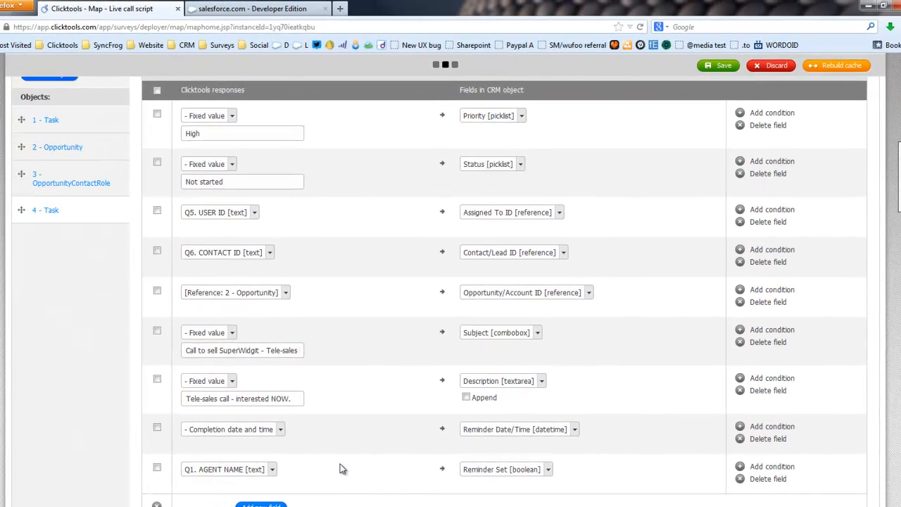
Step: Fill the second Task's Reminder Set mapping with the fixed value "True"
scroll(341, 468, down, 2)
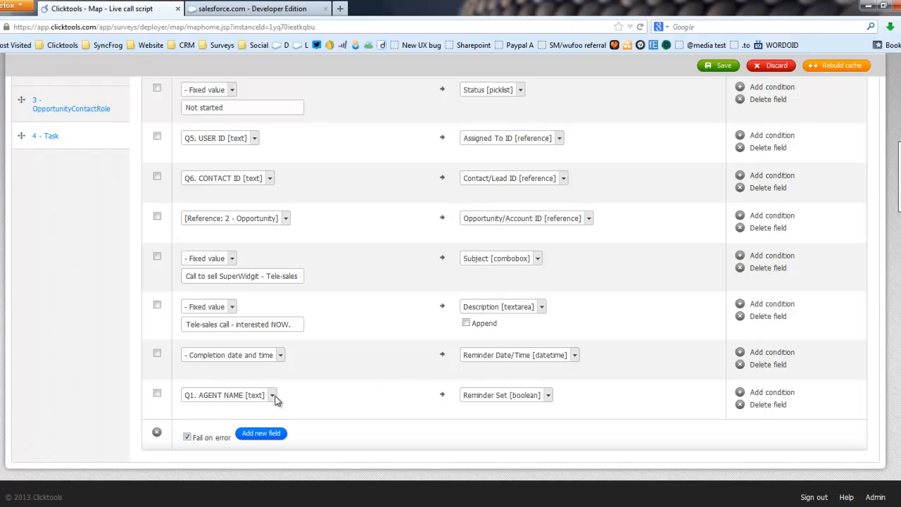
click(272, 396)
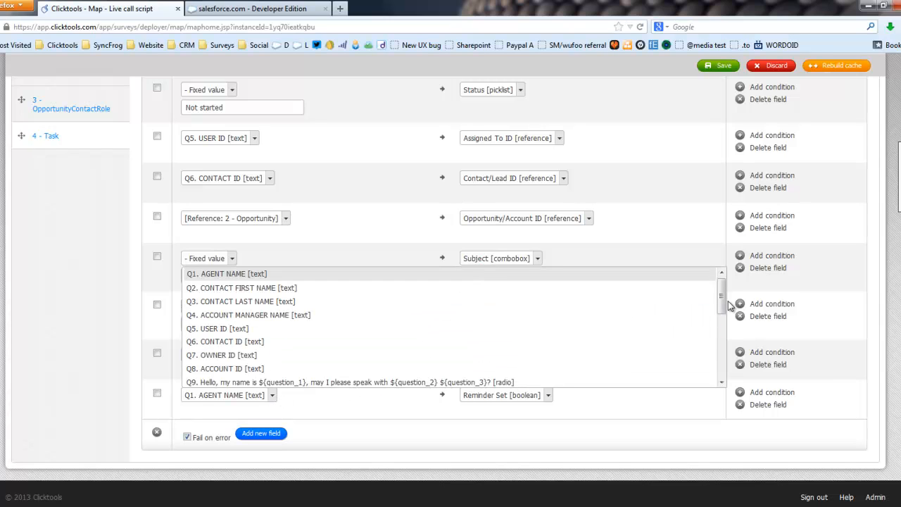
drag(722, 308, 719, 364)
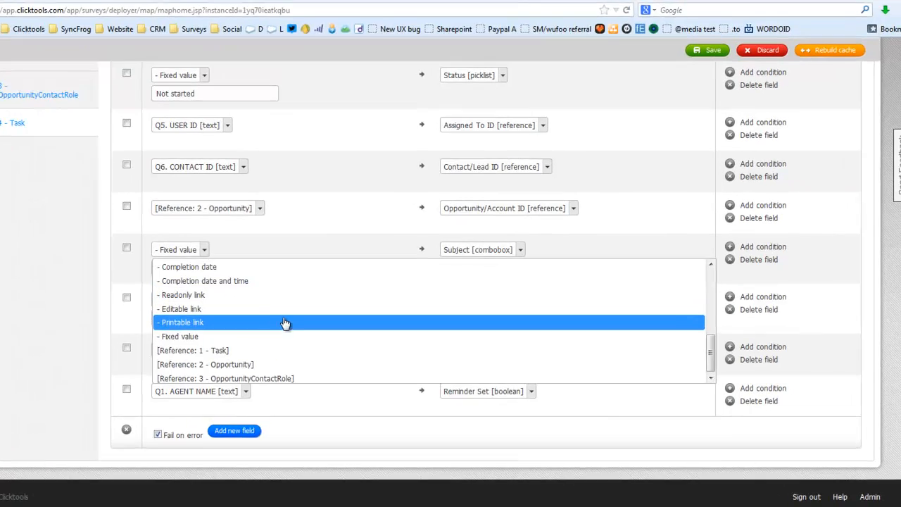
scroll(309, 330, up, 1)
click(130, 343)
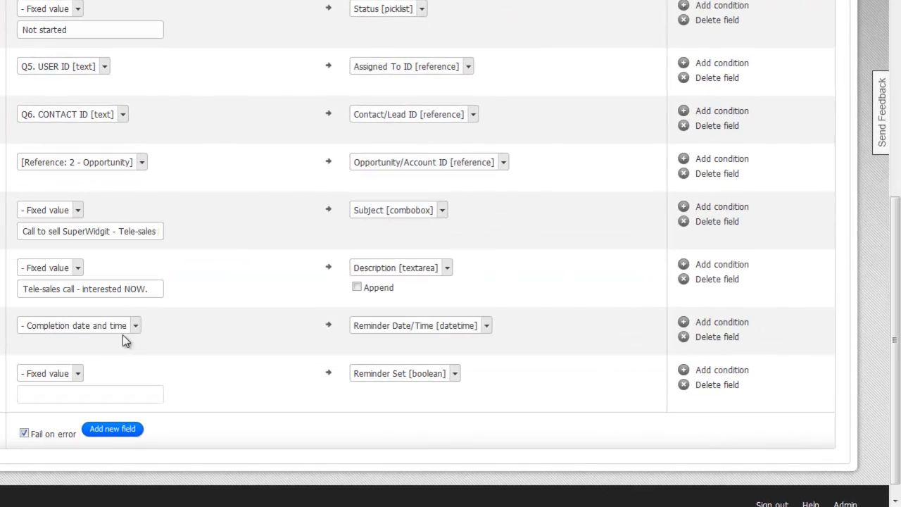
click(85, 394)
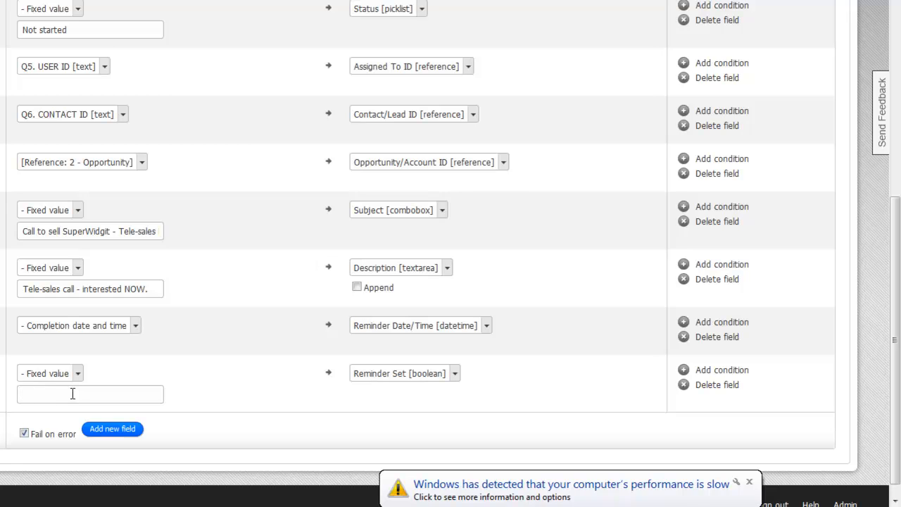
click(749, 483)
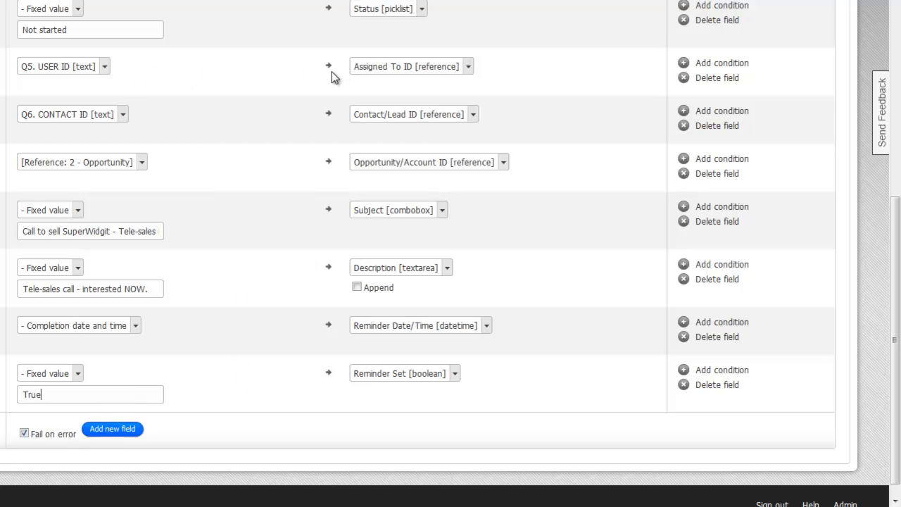
Step: Map the Q11 call notes to the second Task's Description in place of the fixed value, and save the mapping
mouse_move(897, 308)
mouse_down()
mouse_move(895, 218)
mouse_move(897, 304)
mouse_up()
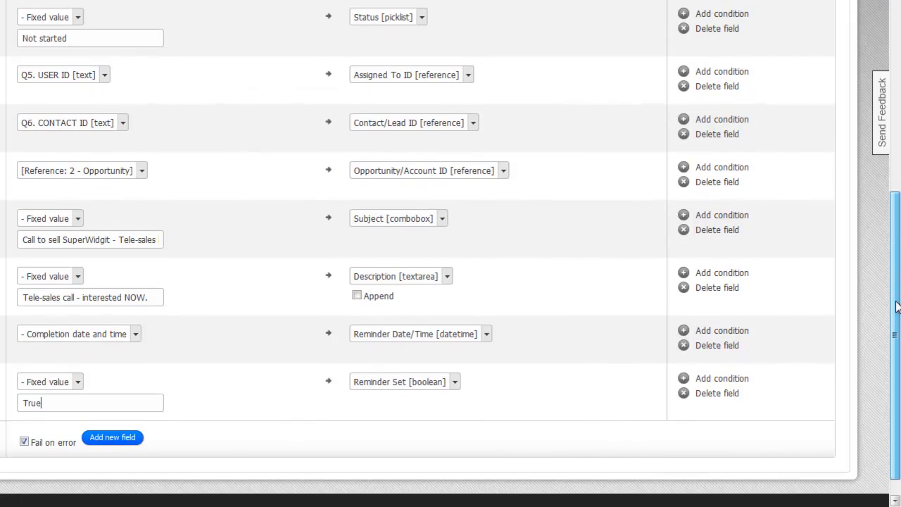
click(75, 277)
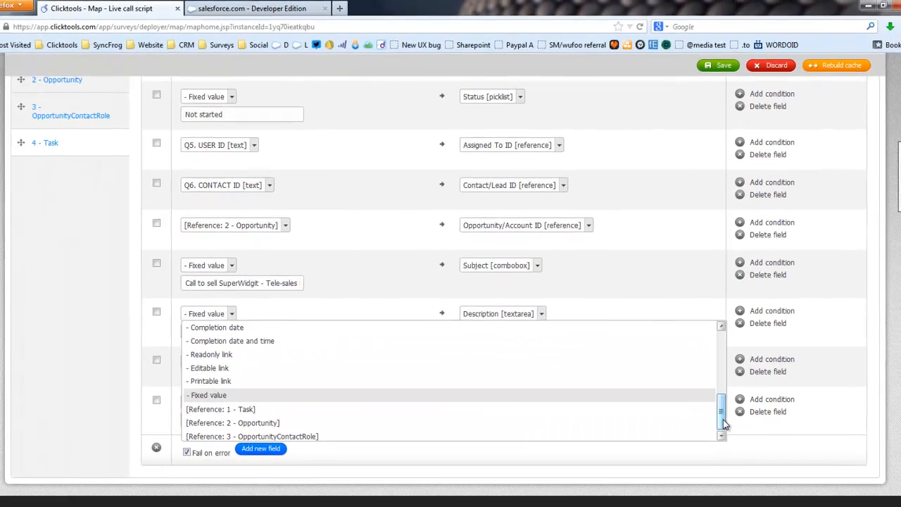
scroll(688, 371, up, 2)
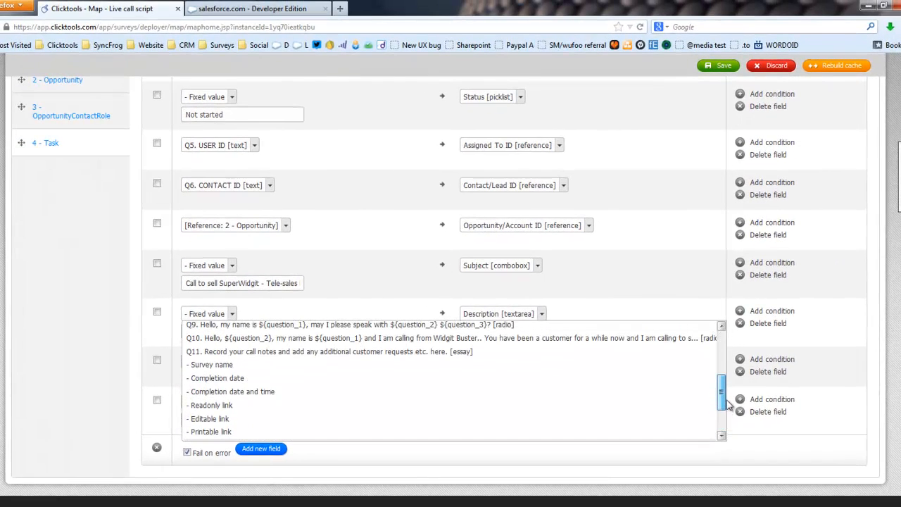
click(436, 351)
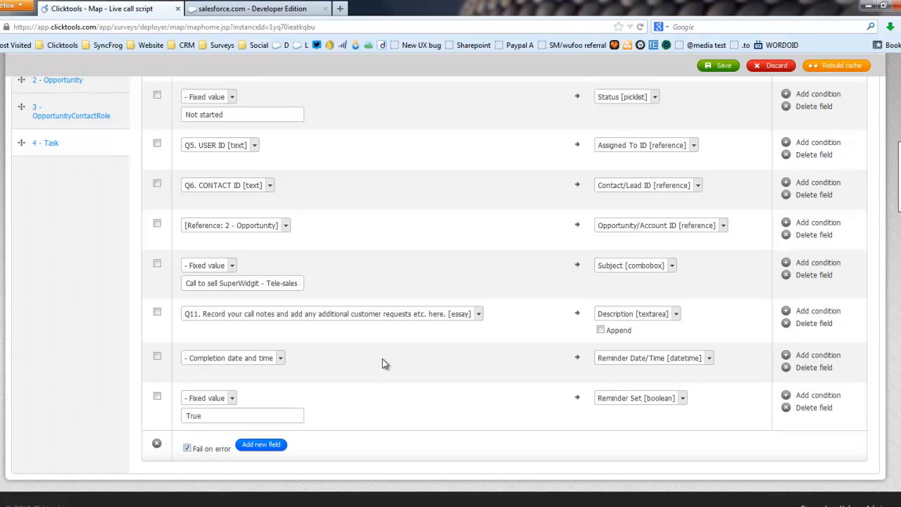
click(718, 65)
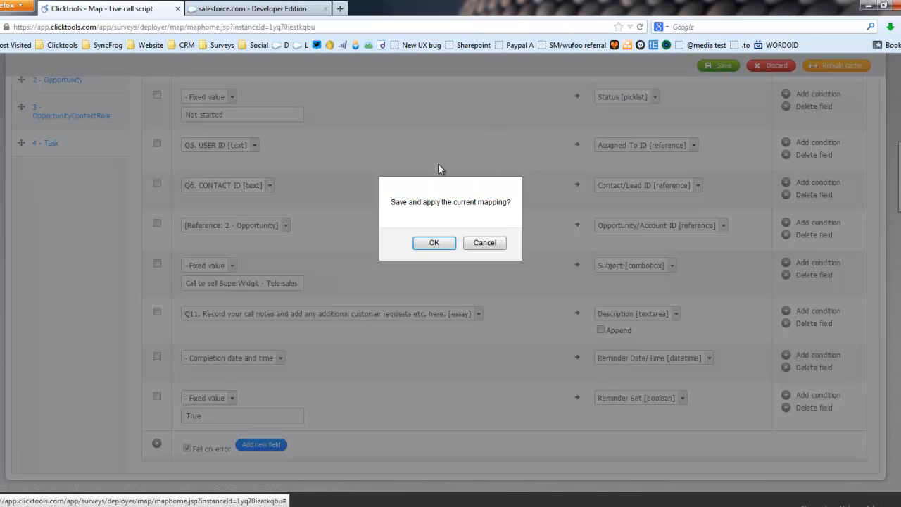
click(426, 242)
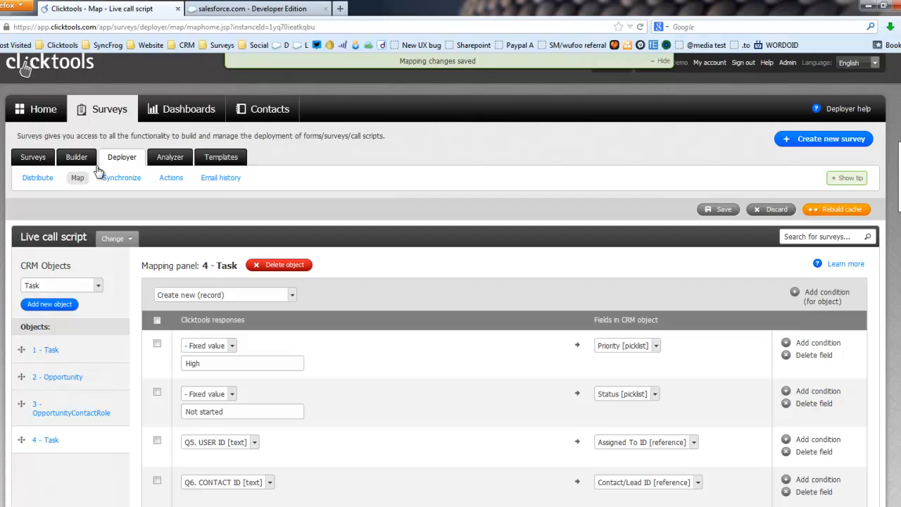
click(85, 162)
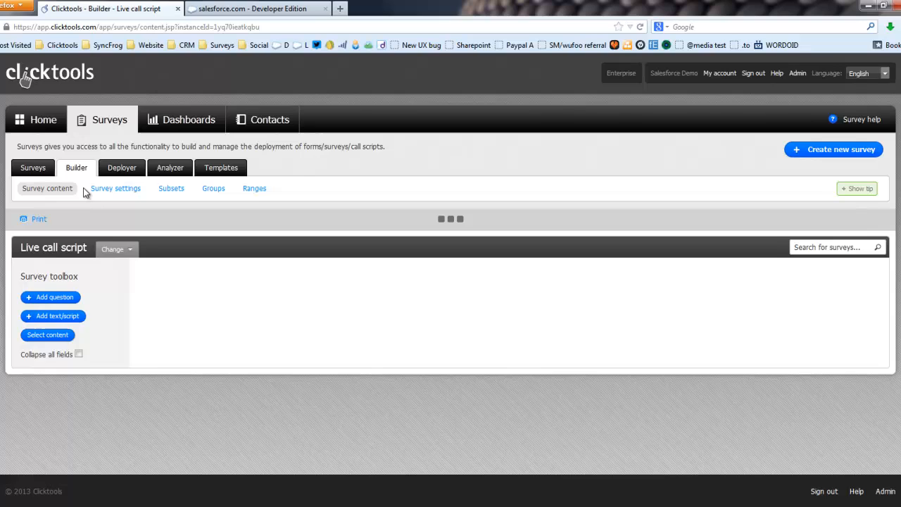
click(100, 190)
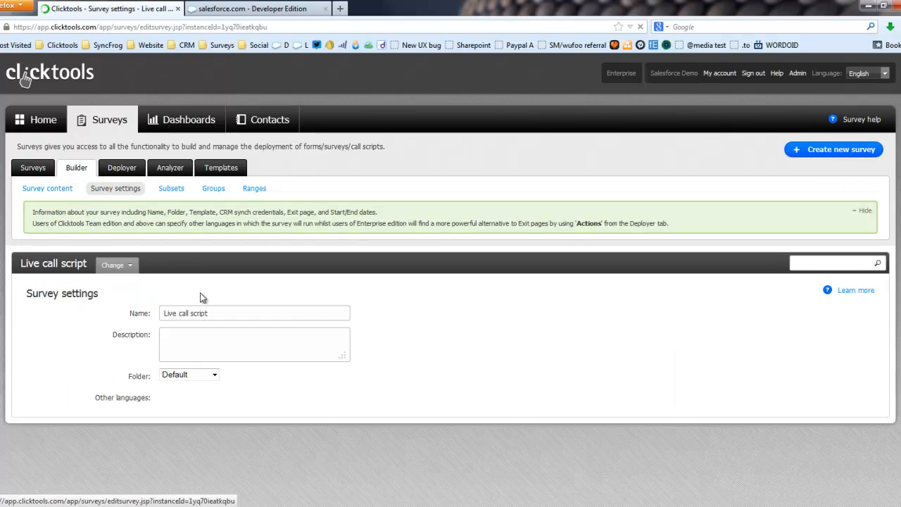
scroll(341, 304, down, 3)
scroll(342, 304, up, 3)
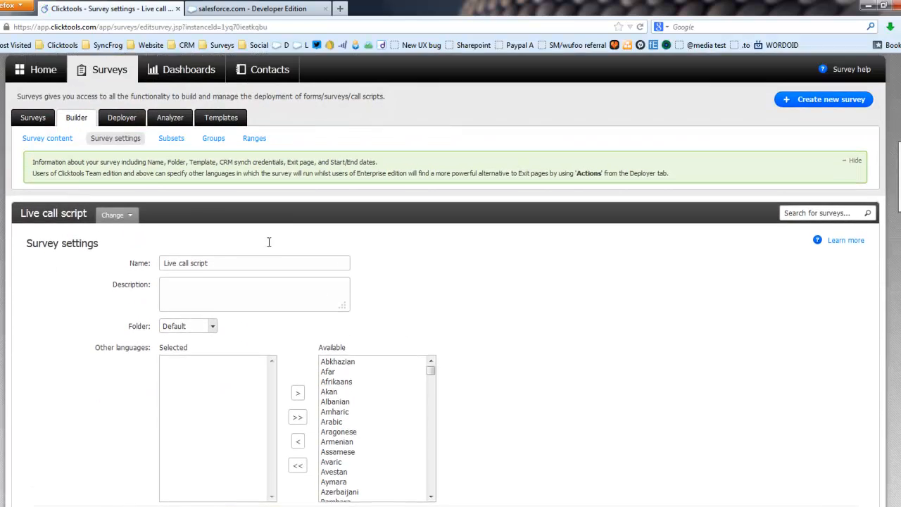
Step: Copy the Live call script's survey URL from its web deployment details
click(121, 172)
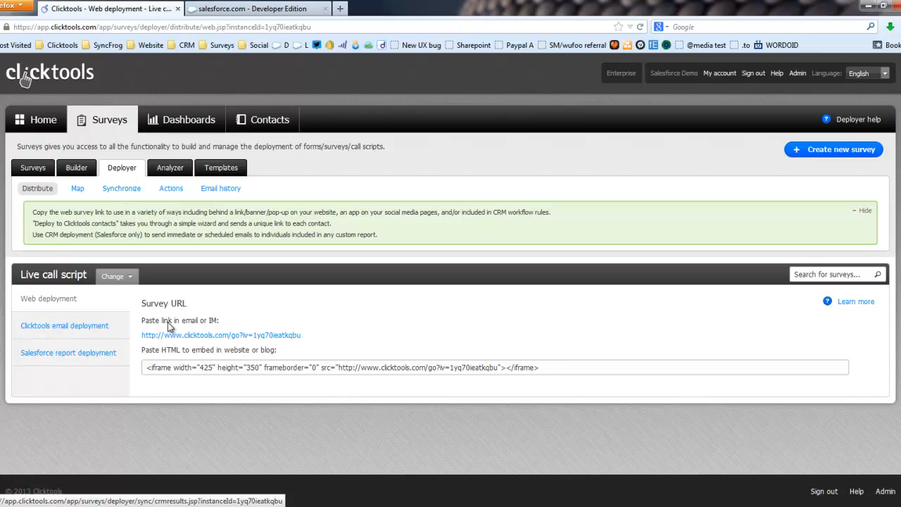
right_click(189, 336)
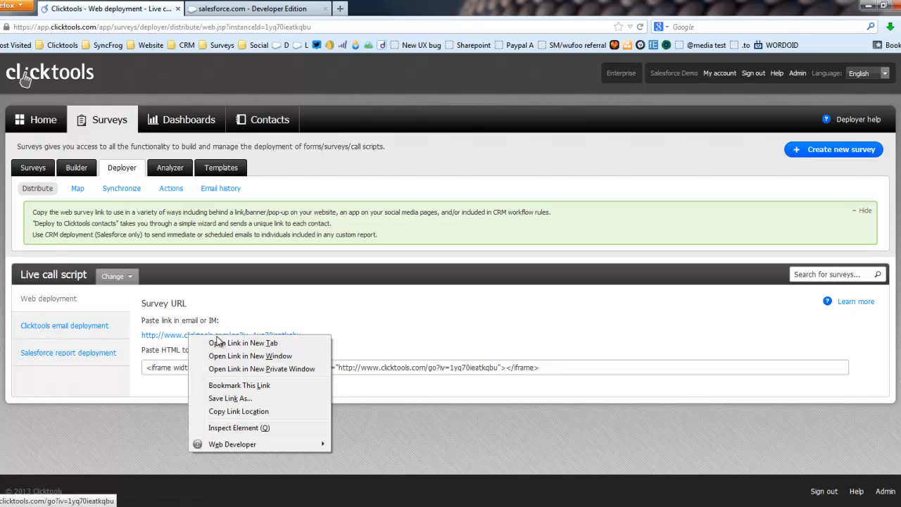
click(240, 411)
Step: Switch to Salesforce and start a new custom button or link for the Contact object in Setup
click(242, 10)
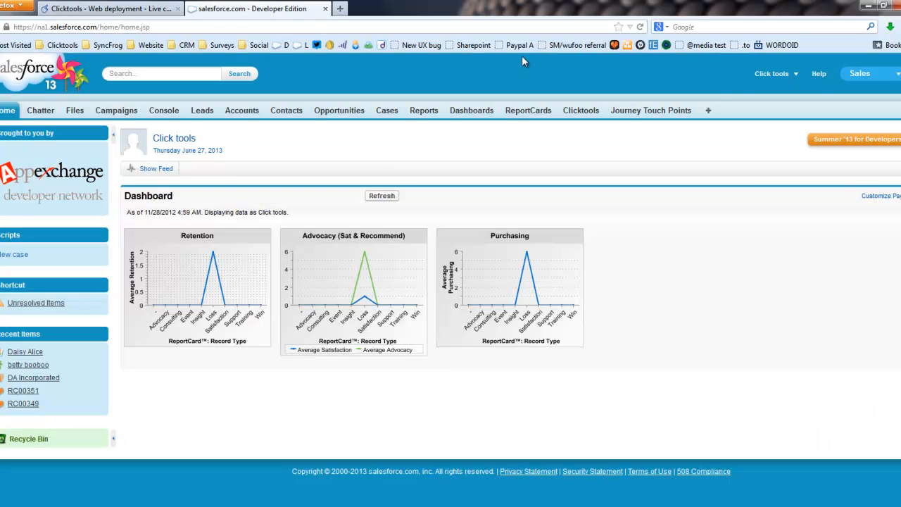
click(796, 73)
click(733, 112)
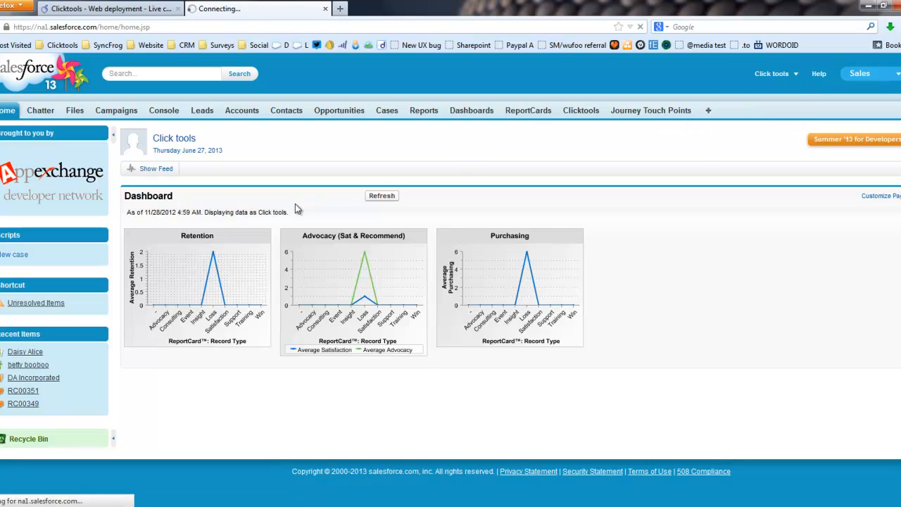
scroll(37, 326, down, 1)
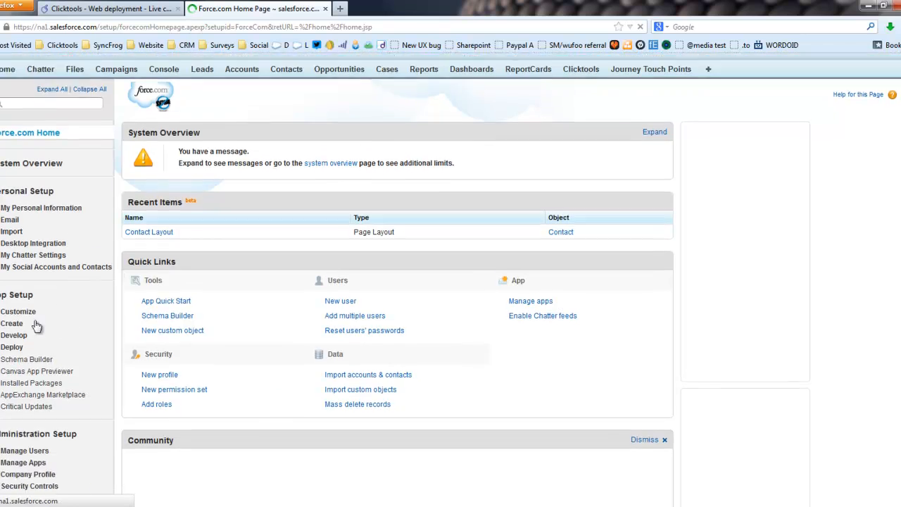
scroll(37, 325, down, 3)
click(16, 205)
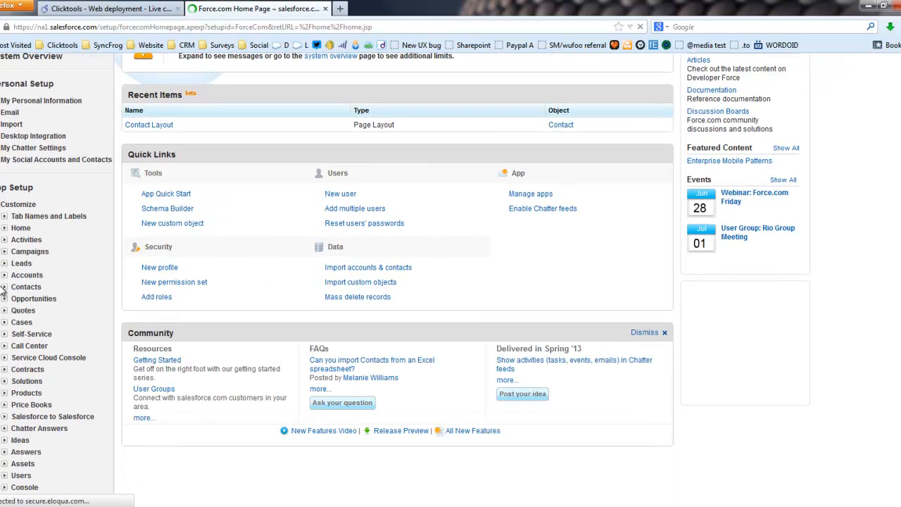
click(5, 287)
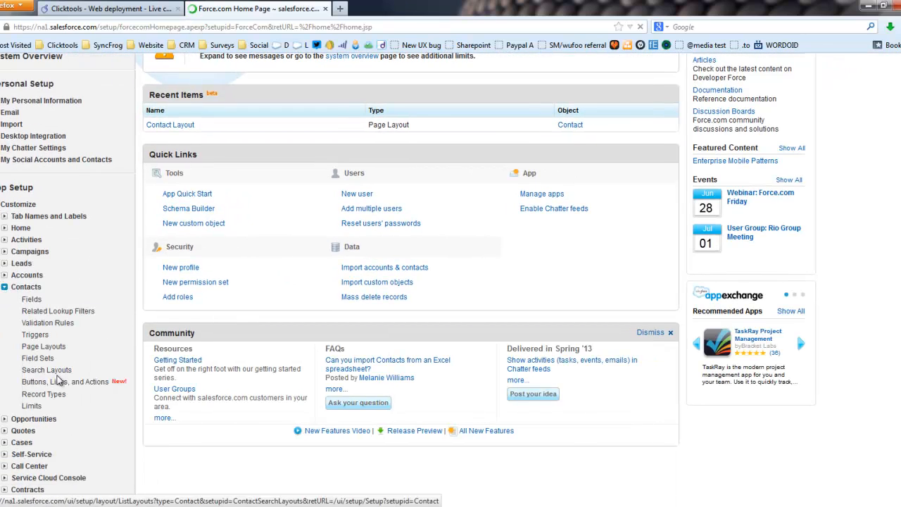
click(62, 381)
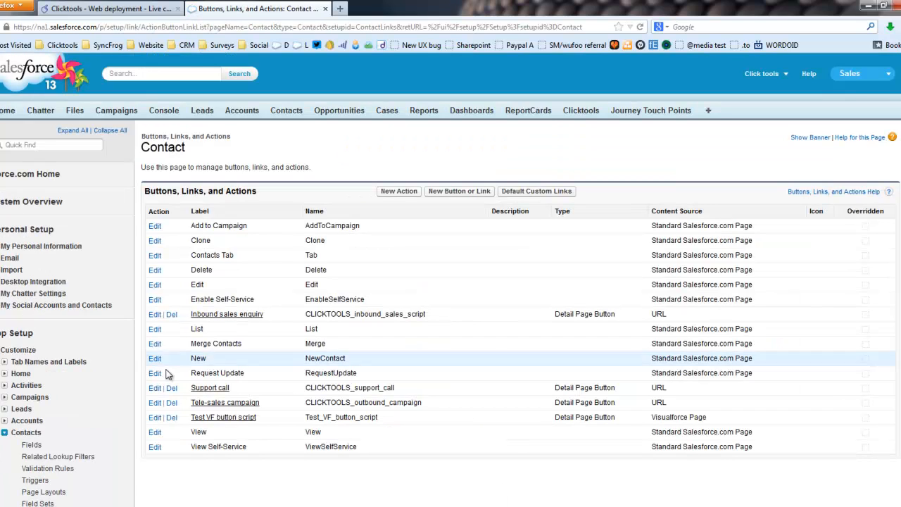
click(463, 196)
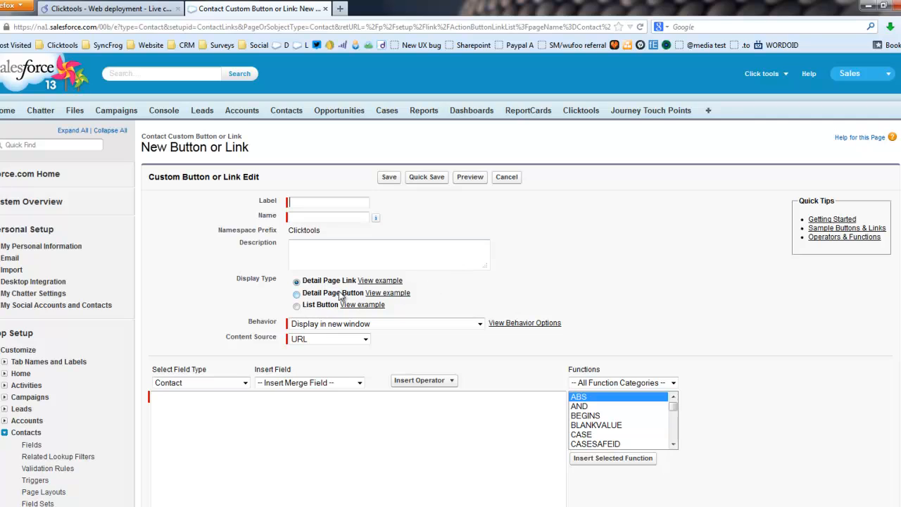
Step: Define it as a detail page button labelled "Live Script" that displays in the existing window with sidebar
click(297, 294)
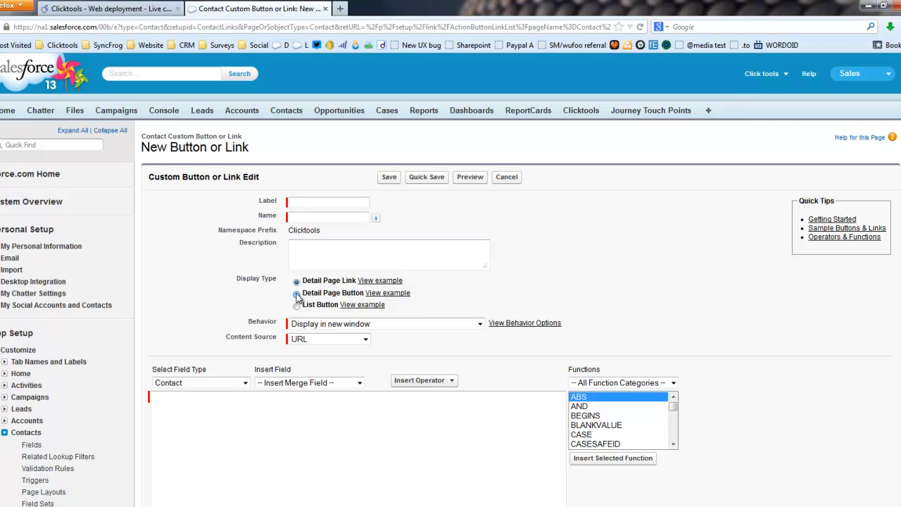
click(309, 203)
text(Live Script)
key(Tab)
scroll(342, 398, down, 2)
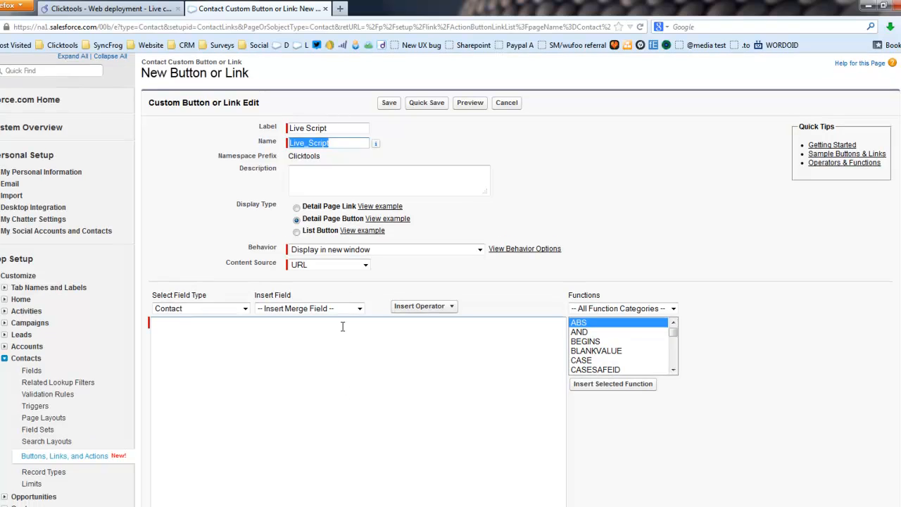
click(345, 253)
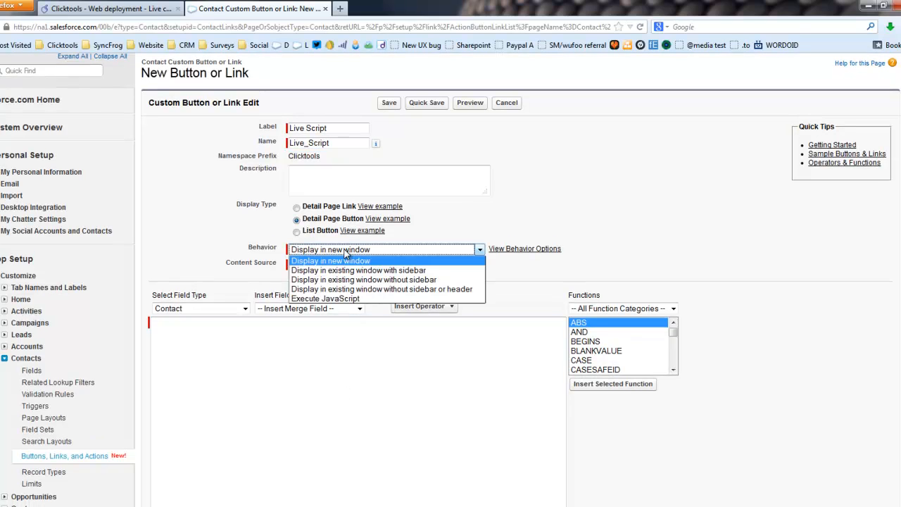
click(346, 270)
Step: Paste the survey URL as the button's content and add the parameter "&q1=" on a separate line below it
click(287, 329)
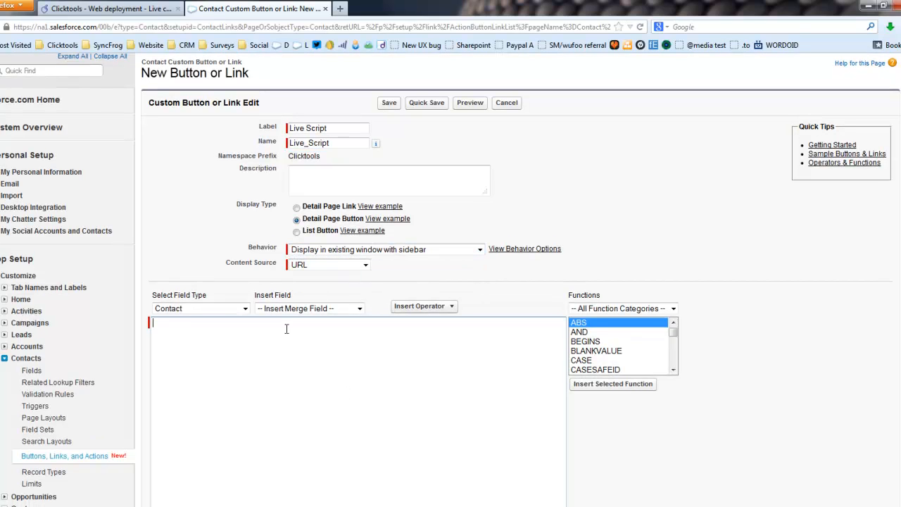
key(ctrl+v)
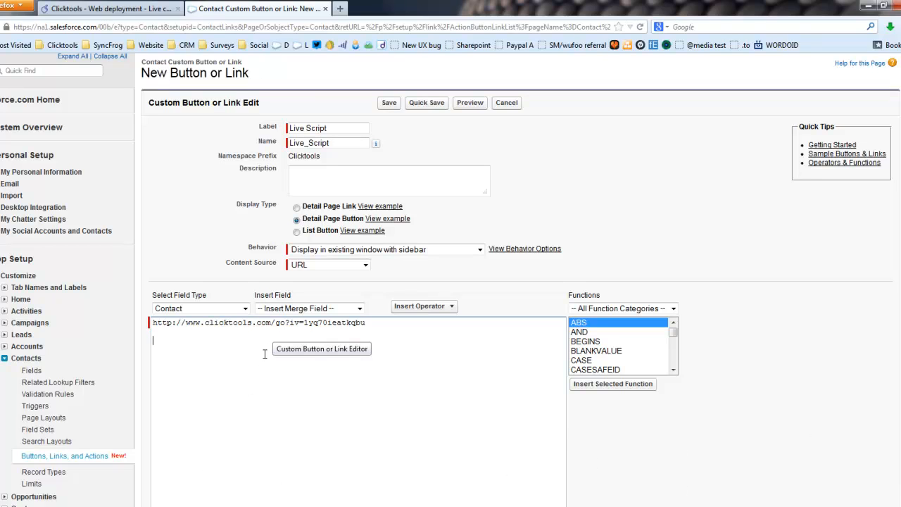
text(&q)
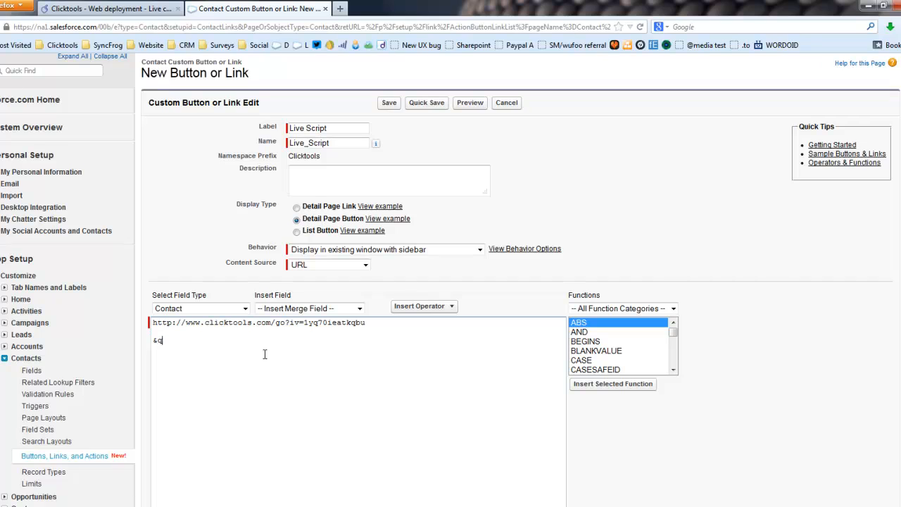
key(shift+Left)
key(shift+Left)
key(shift+Left)
key(shift+Left)
key(Right)
Step: Check the order and numbering of the hidden questions in the Clicktools survey content, and return to the Salesforce button editor
click(120, 9)
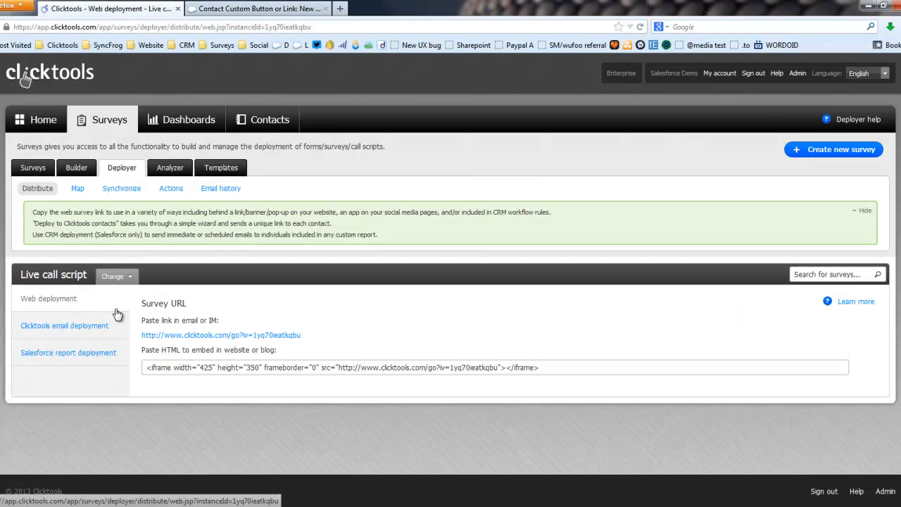
click(76, 169)
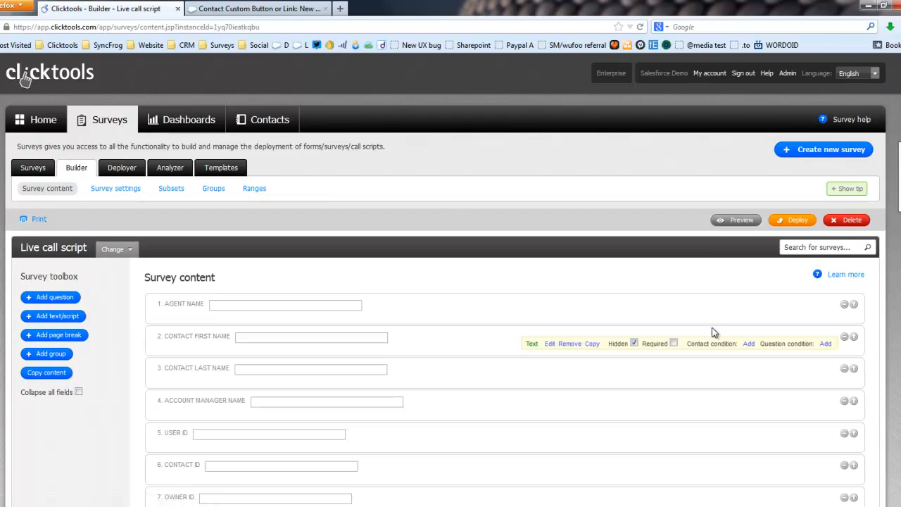
scroll(714, 332, down, 2)
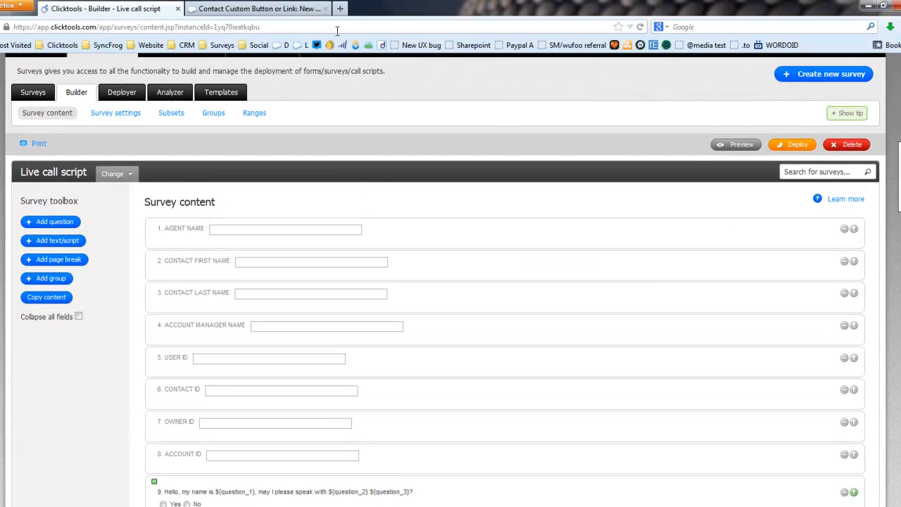
click(246, 8)
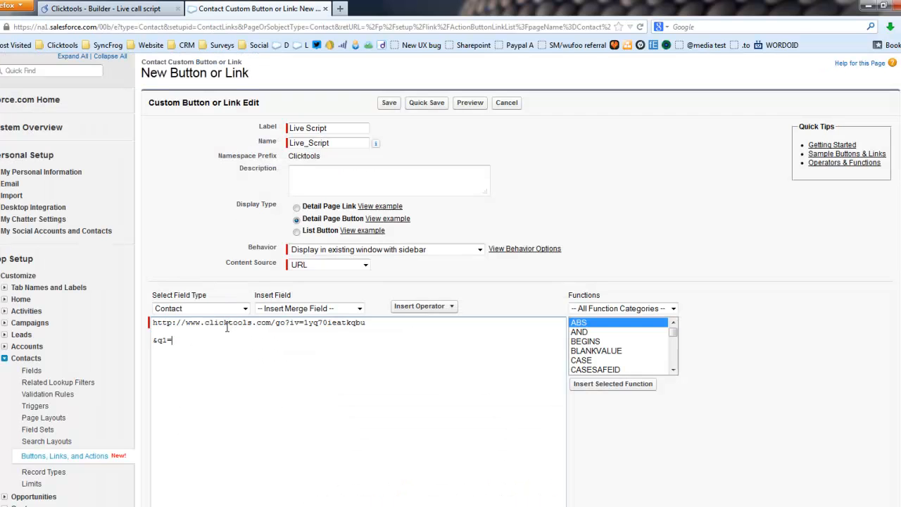
Step: Duplicate the "&q1=" parameter on separate lines until the button URL has eight of them
key(Return)
key(ctrl+v)
key(ctrl+v)
key(BackSpace)
key(BackSpace)
key(BackSpace)
key(BackSpace)
key(ctrl+v)
key(Return)
key(ctrl+v)
key(Return)
key(ctrl+v)
key(Return)
key(ctrl+v)
key(ctrl+v)
key(Return)
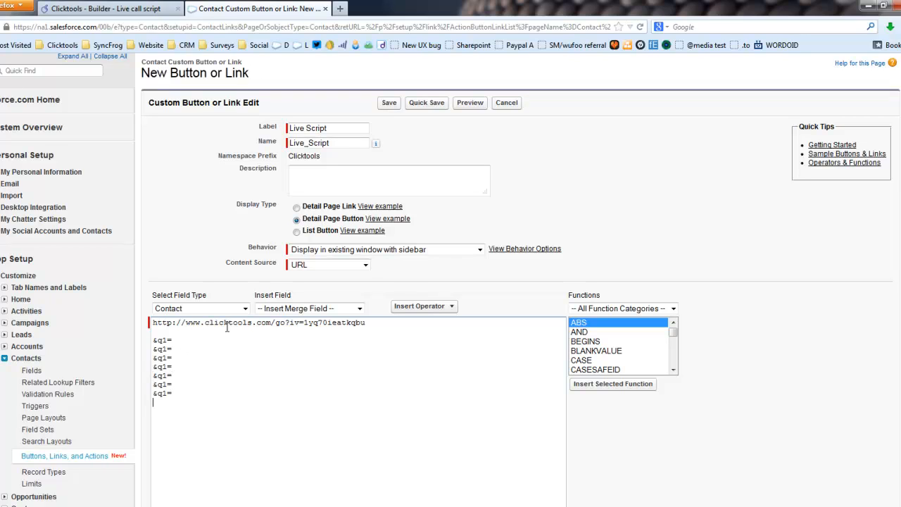
key(ctrl+v)
Step: Renumber the duplicated parameters so they run from "&q2=" to "&q8="
text(8)
key(Up)
key(BackSpace)
text(6)
key(BackSpace)
text(5)
key(Up)
key(BackSpace)
text(3)
key(BackSpace)
text(2)
key(End)
Step: Insert the User object's name merge field, {!User.Name}, as the value of the q1 parameter
click(115, 10)
click(240, 309)
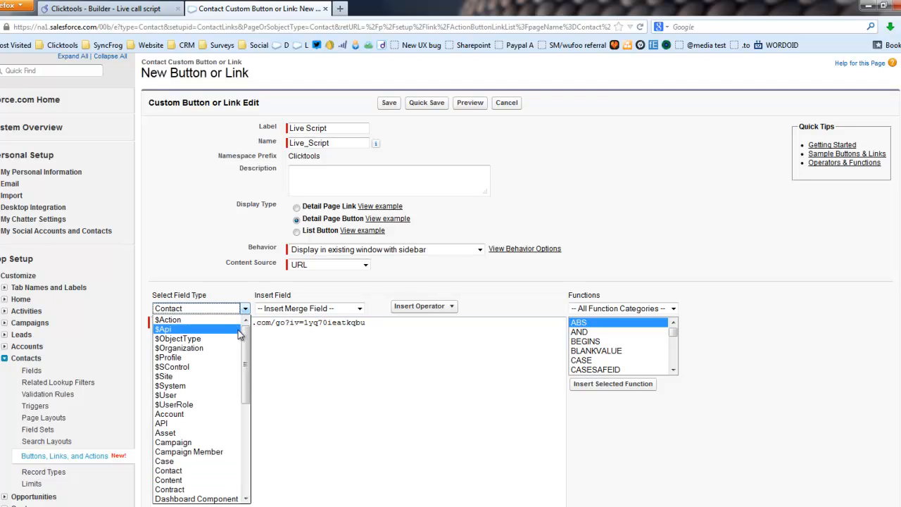
drag(246, 362, 250, 444)
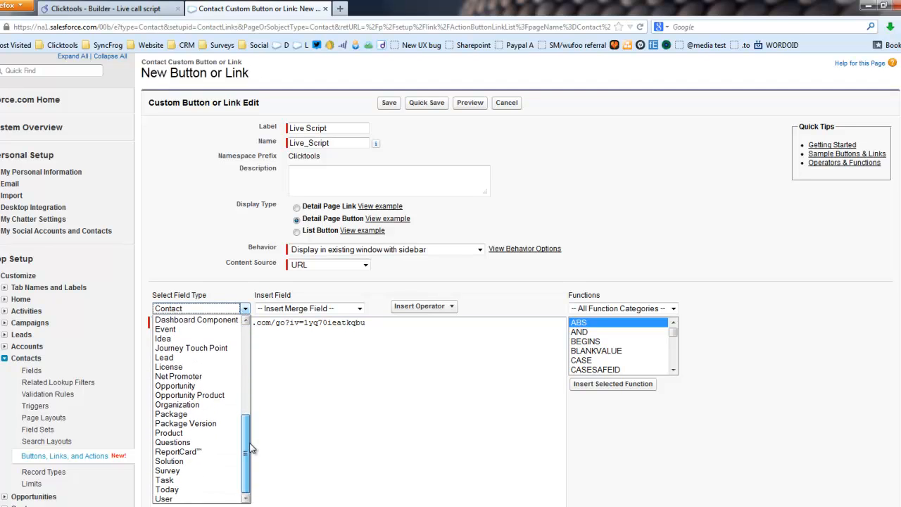
click(164, 498)
click(358, 308)
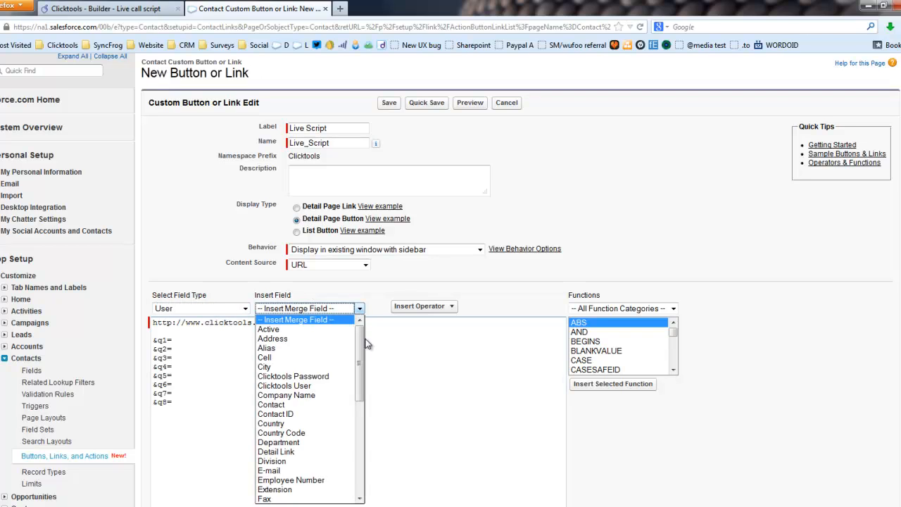
drag(358, 354, 354, 428)
click(312, 414)
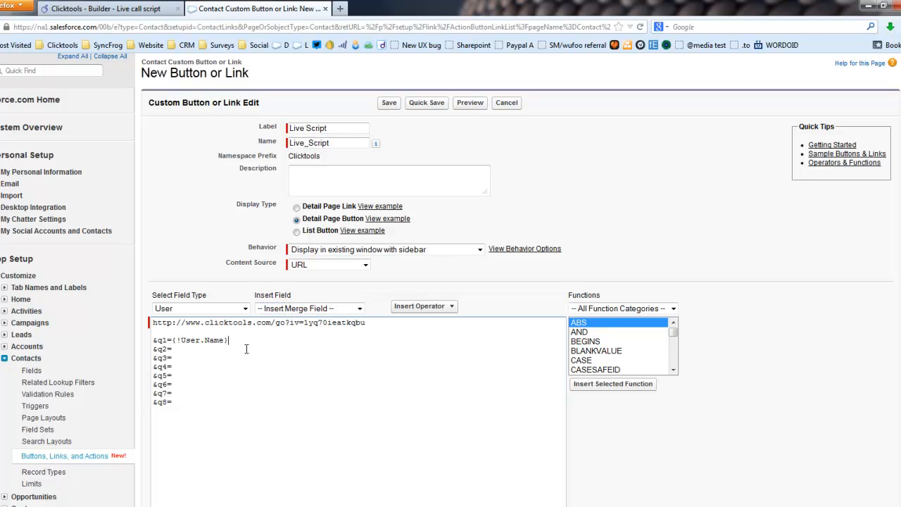
Step: Check the position of the USER ID question in the Clicktools survey, and insert {!User.Id} as the q5 value in the Salesforce button URL
click(133, 10)
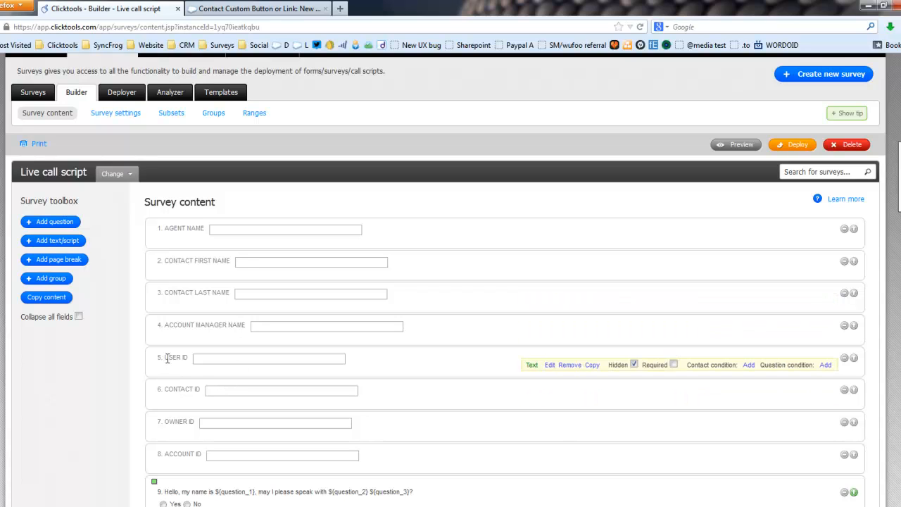
click(272, 10)
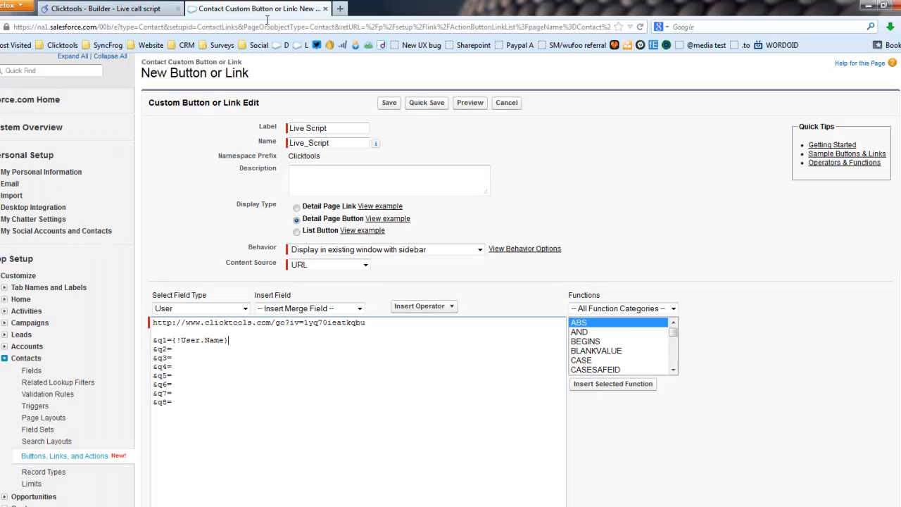
click(317, 310)
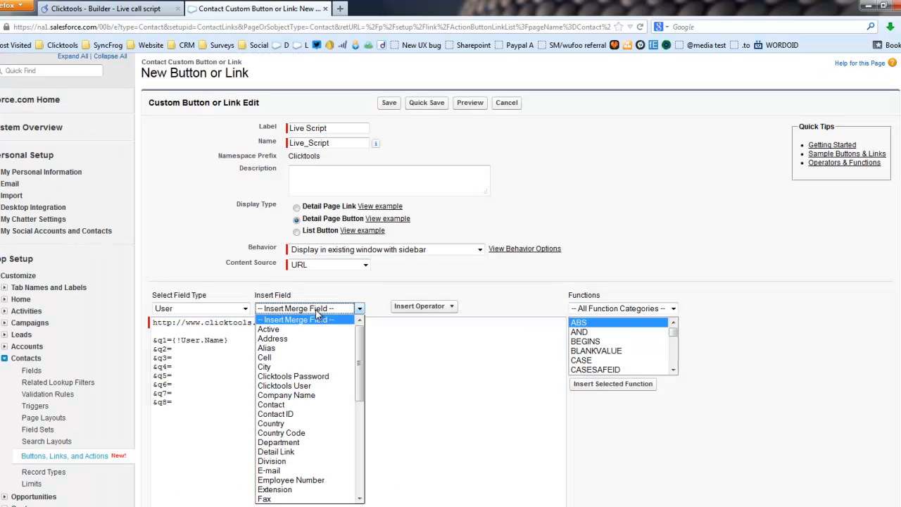
click(188, 381)
click(360, 309)
drag(359, 359, 359, 447)
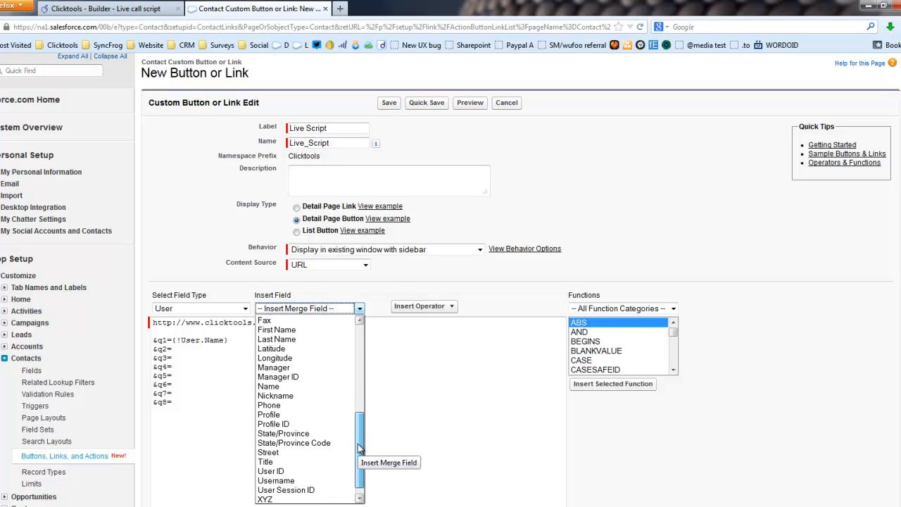
click(282, 471)
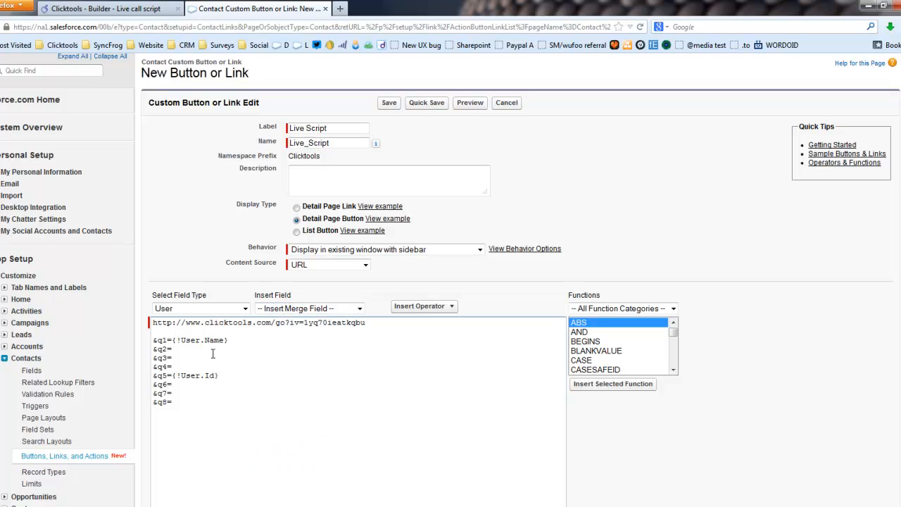
Step: Switch the merge field type to Contact and insert {!Contact.FirstName} as the value of the q2 parameter
click(245, 308)
scroll(247, 343, up, 10)
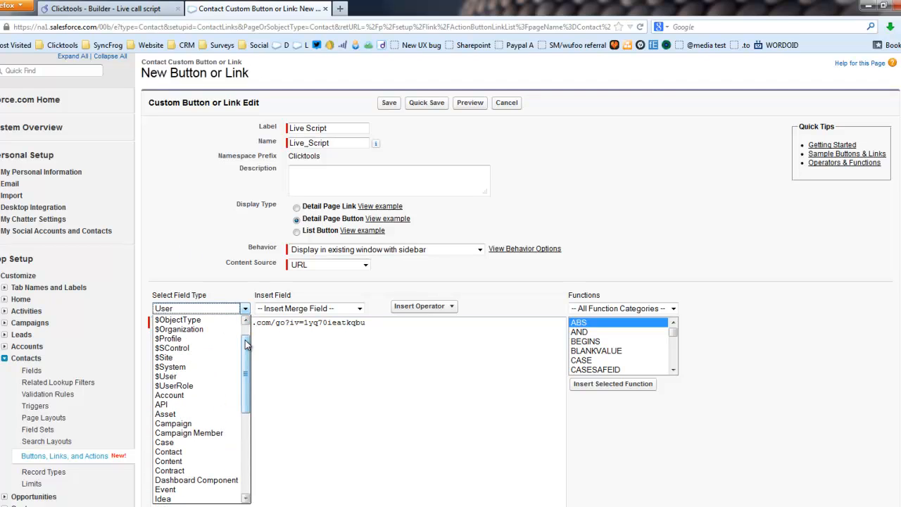
scroll(247, 342, up, 1)
scroll(247, 338, down, 2)
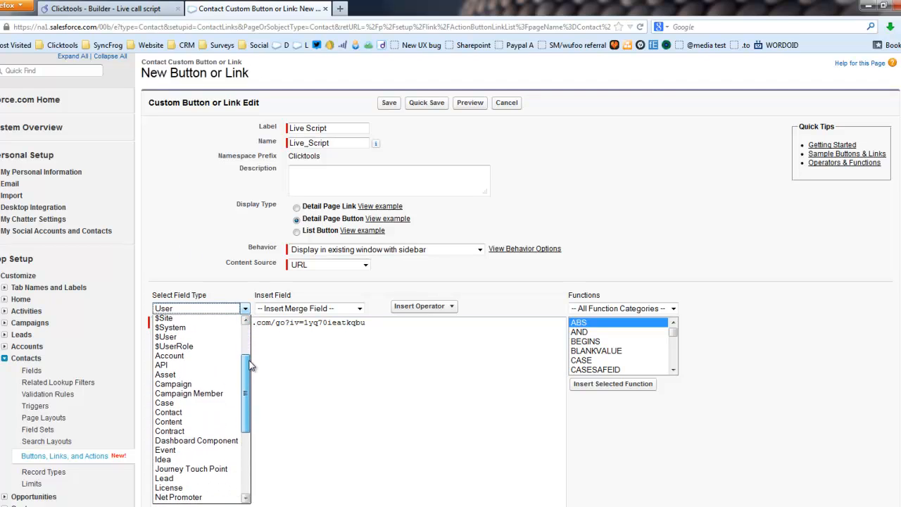
click(191, 411)
click(357, 312)
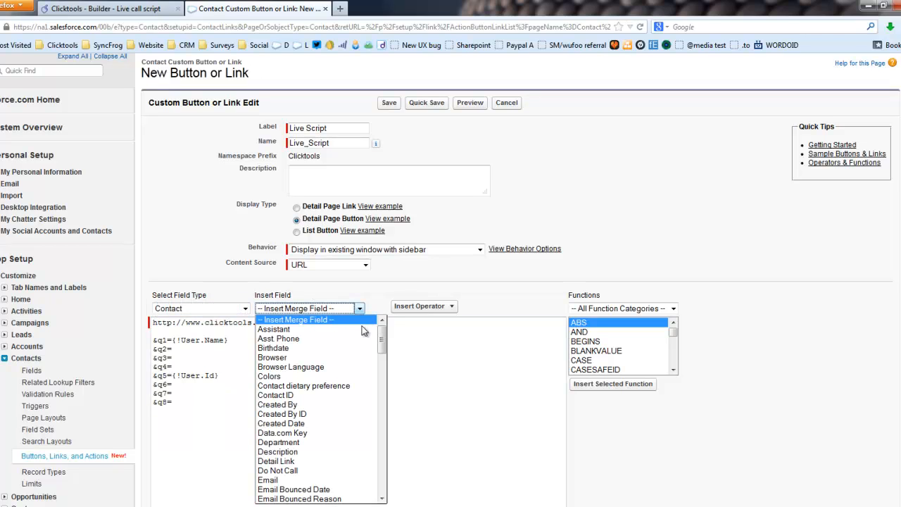
drag(384, 347, 385, 380)
click(282, 350)
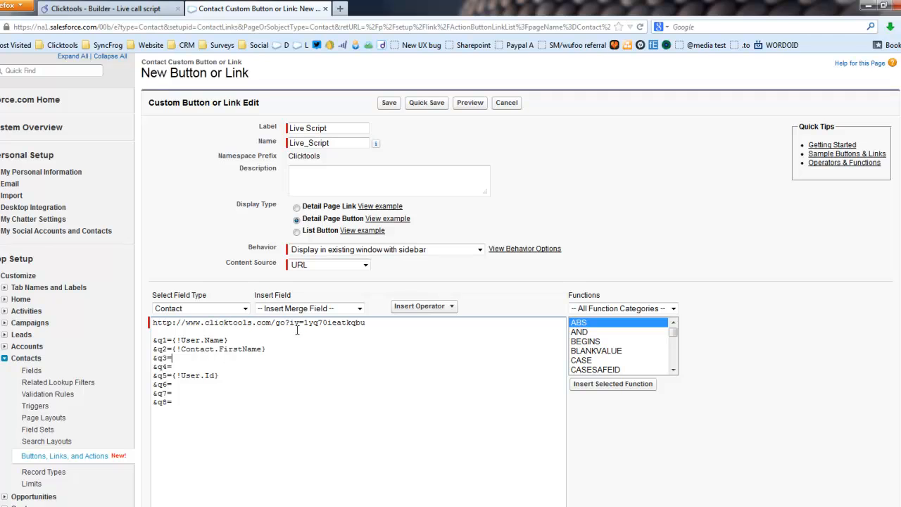
Step: Insert the Contact's last name merge field, {!Contact.LastName}, as the value of the q3 parameter
click(359, 309)
drag(382, 331, 382, 397)
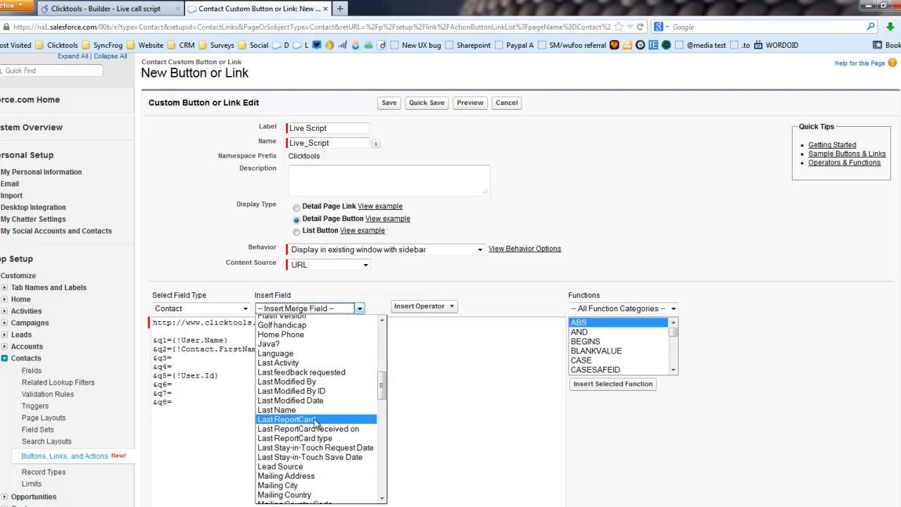
click(316, 410)
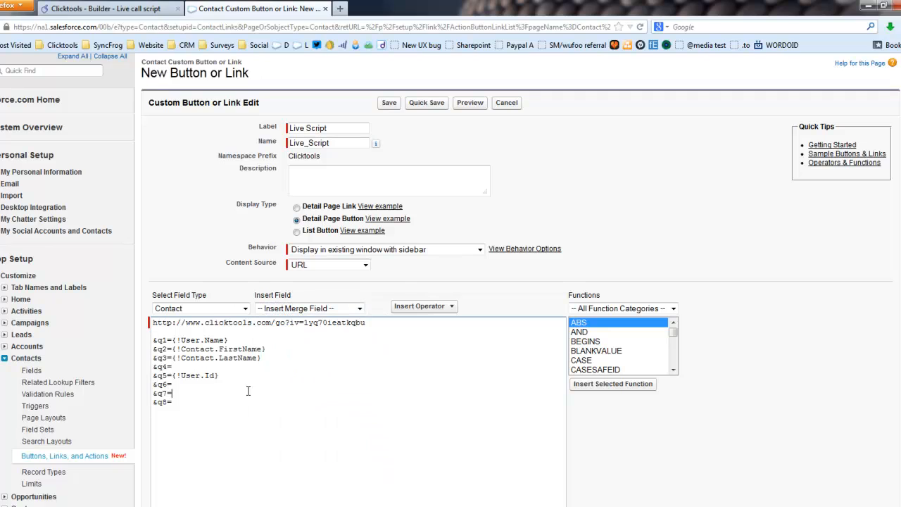
Step: Check the CONTACT ID question's number in the Clicktools survey, and insert {!Contact.Id} as the q6 value in the Salesforce button URL
click(95, 9)
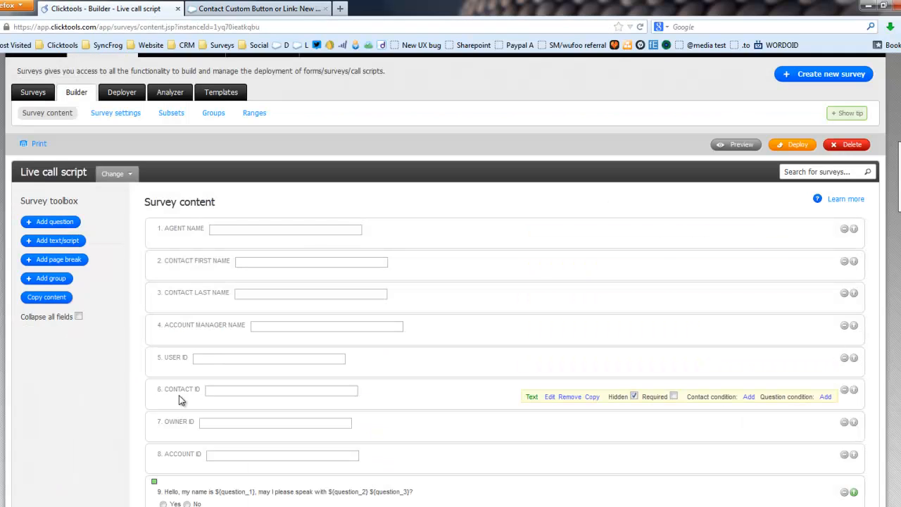
click(262, 10)
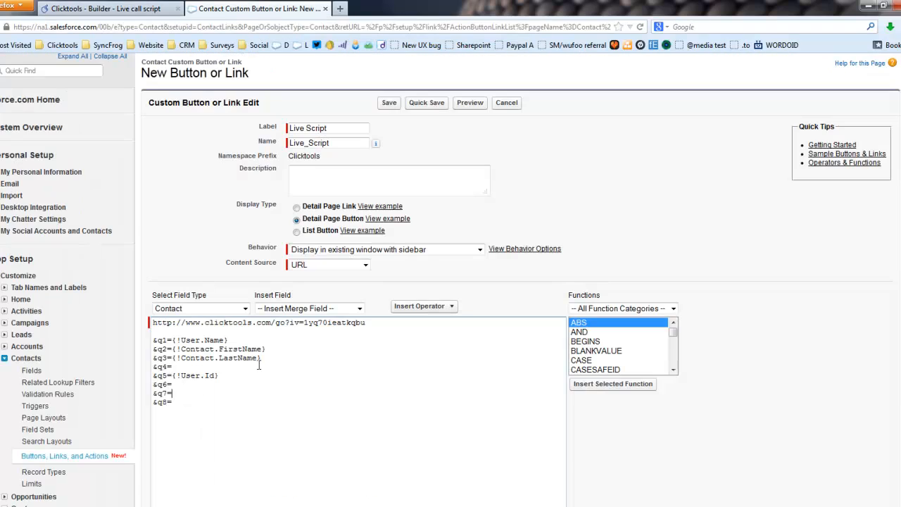
click(320, 310)
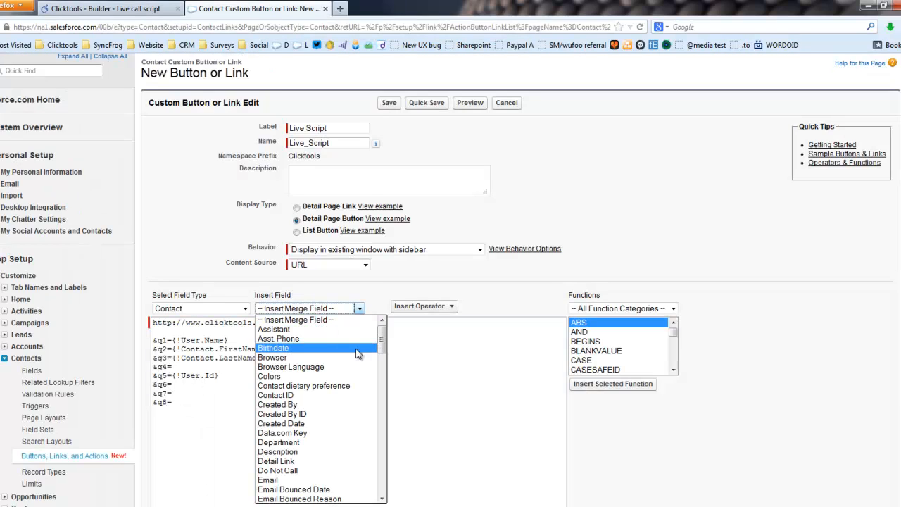
click(325, 395)
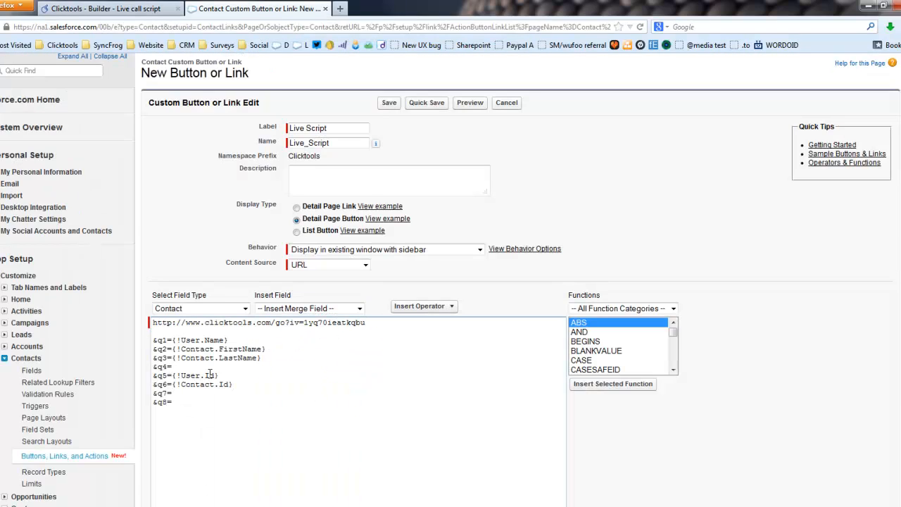
Step: Recheck the hidden questions in the Clicktools survey, and insert {!Contact.OwnerFullName} as the q4 value in the Salesforce button URL
click(132, 9)
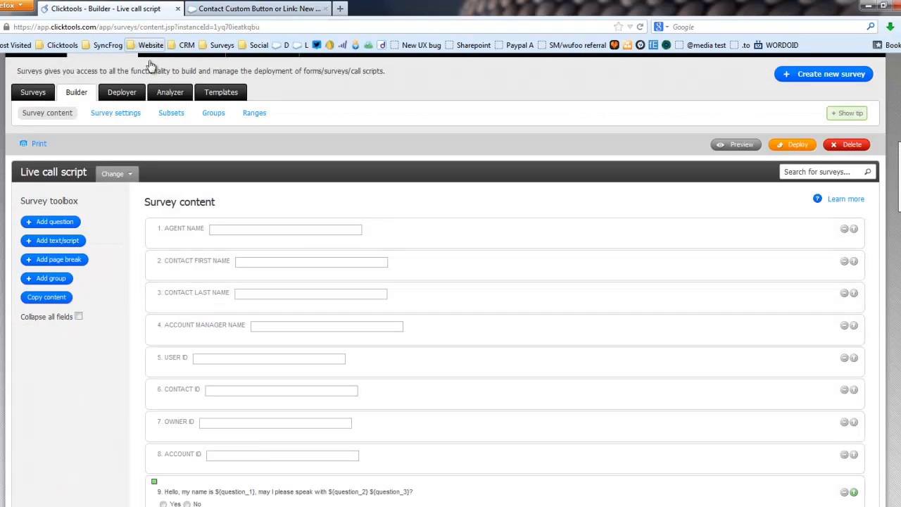
click(257, 10)
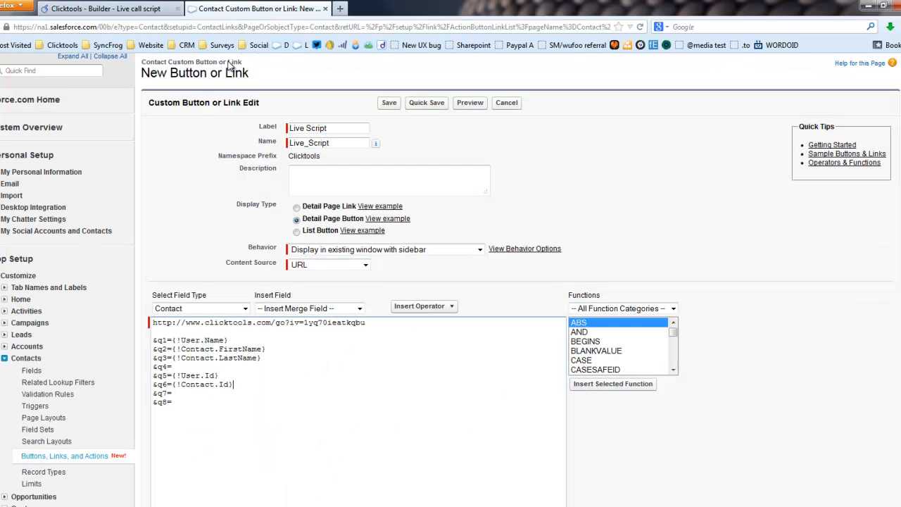
click(245, 309)
click(244, 313)
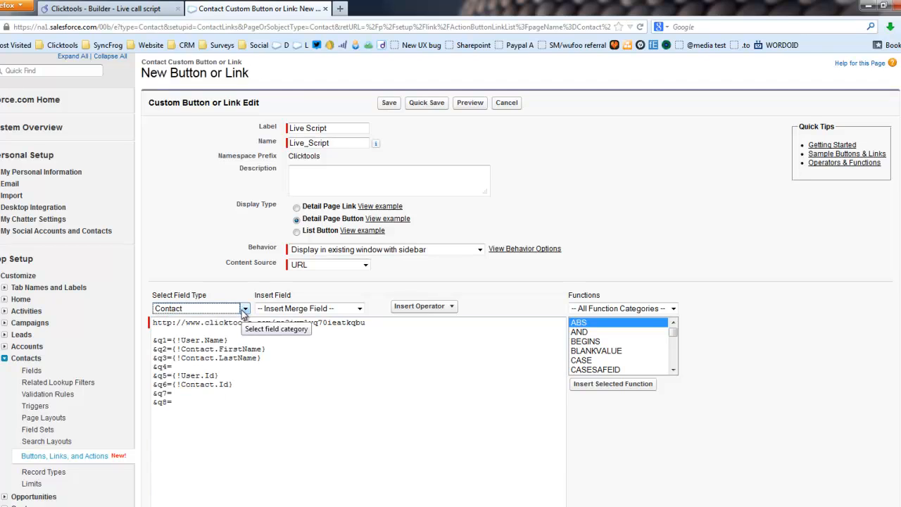
click(292, 311)
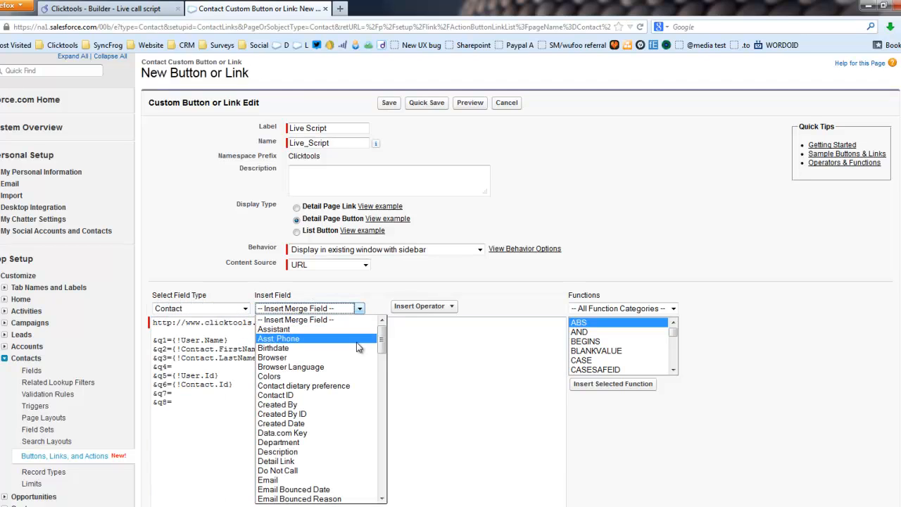
drag(381, 345, 385, 445)
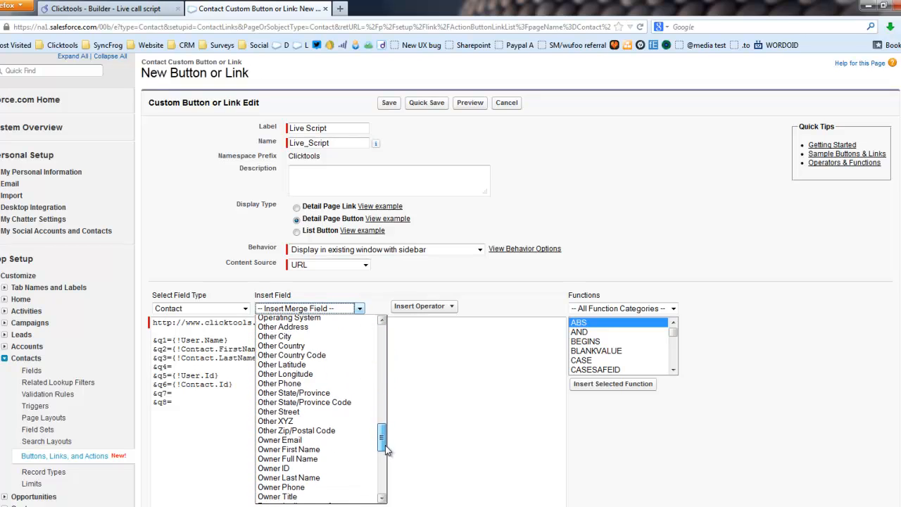
click(335, 459)
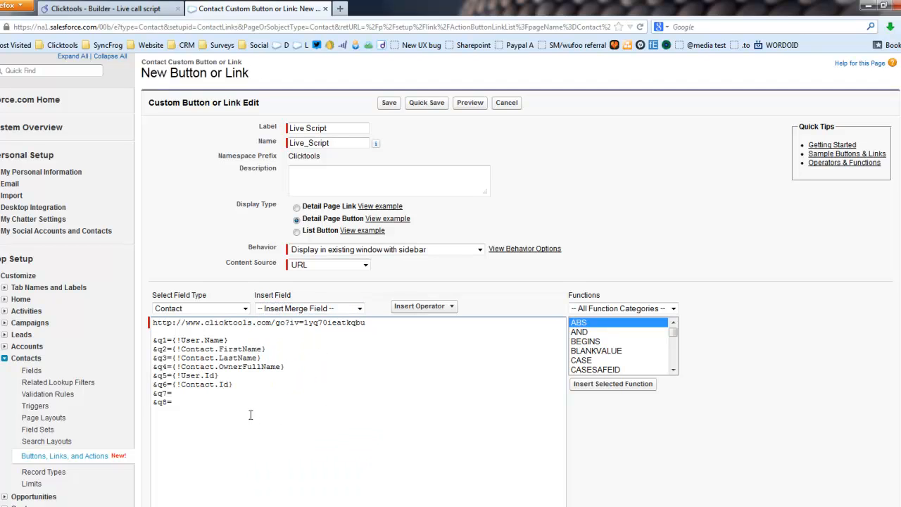
Step: Check the OWNER ID question in the Clicktools survey, and insert {!Contact.OwnerId} as the q7 value in the Salesforce button URL
click(114, 9)
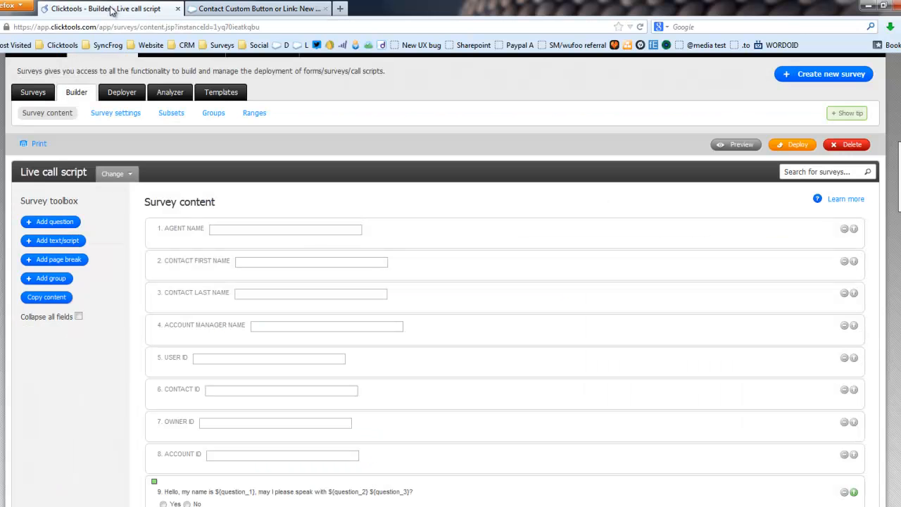
click(212, 8)
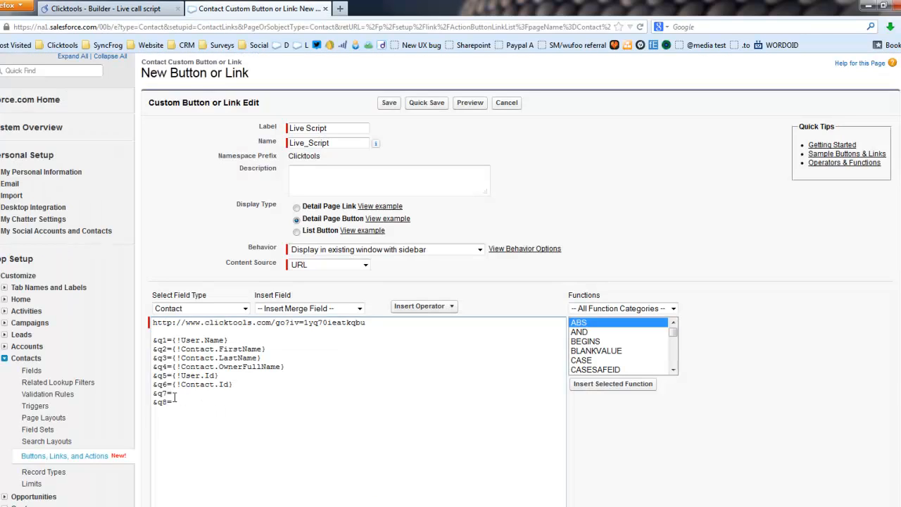
click(359, 308)
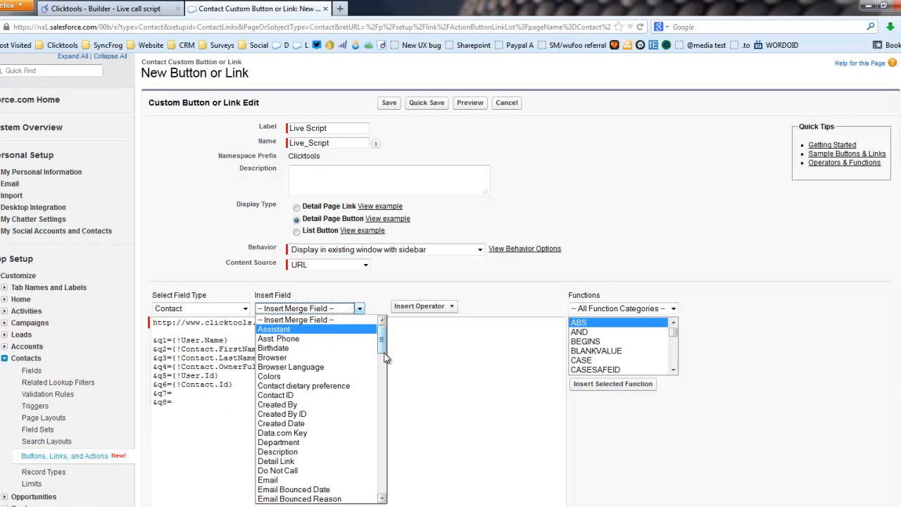
drag(382, 338, 383, 468)
click(311, 356)
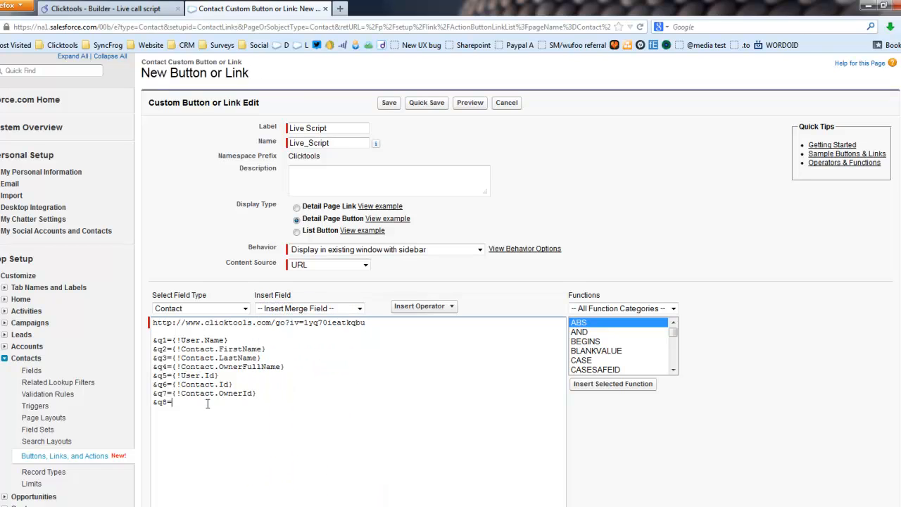
Step: Switch the merge field type to Account and insert {!Account.Id} as the value of the q8 parameter
click(244, 308)
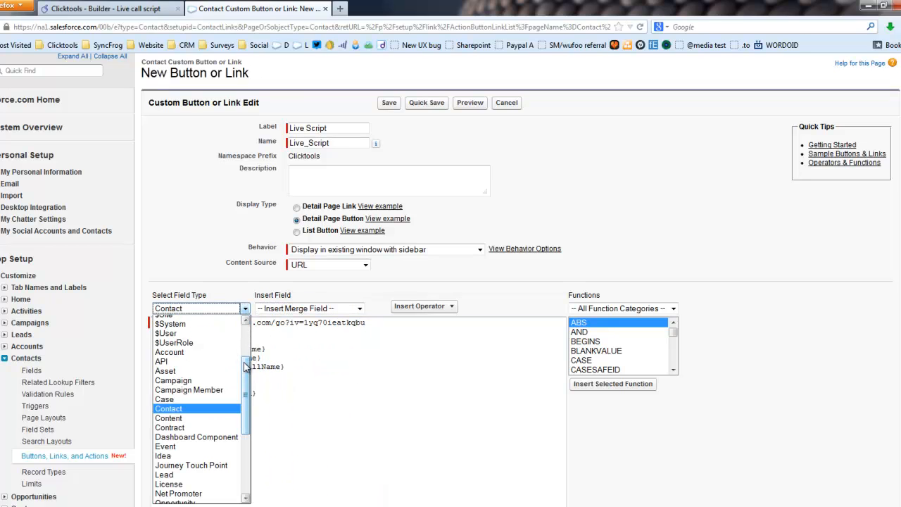
drag(246, 366, 247, 359)
click(214, 359)
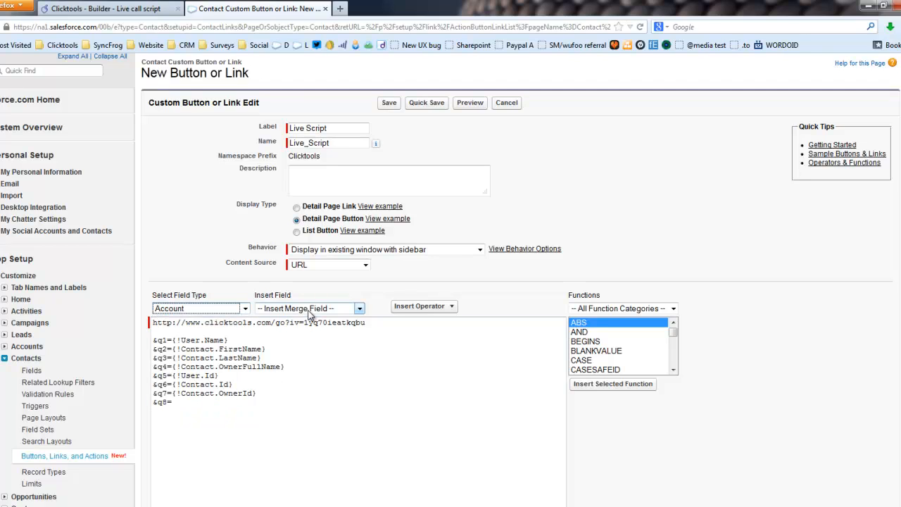
click(328, 313)
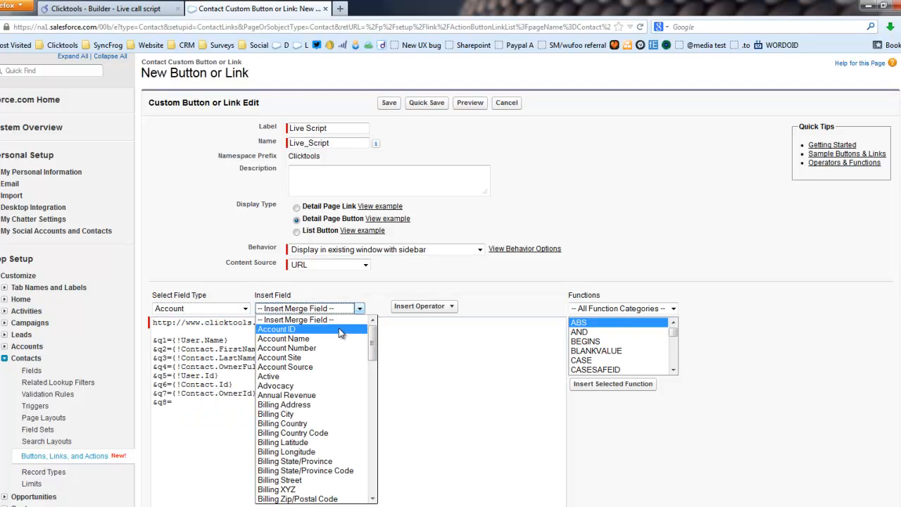
click(339, 328)
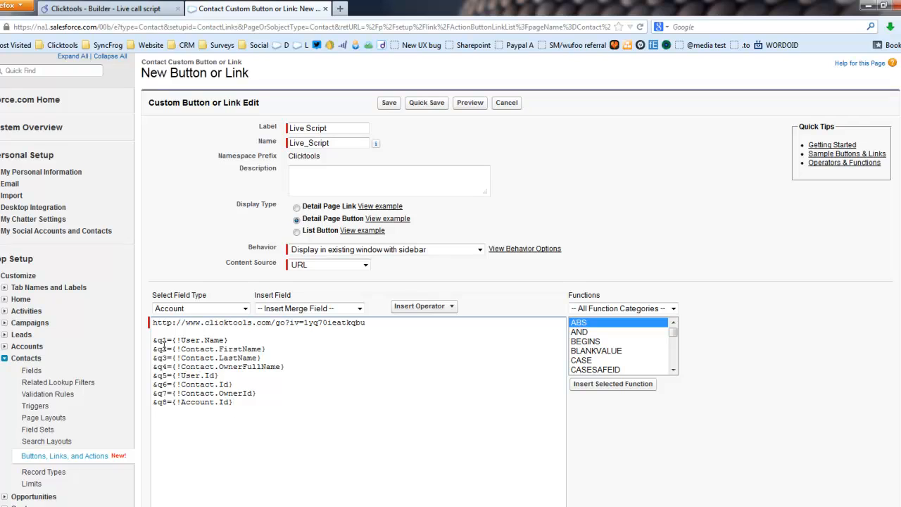
Step: Remove all line breaks before the q1 to q8 parameters so the button URL is one continuous string
click(152, 402)
key(BackSpace)
click(153, 395)
key(BackSpace)
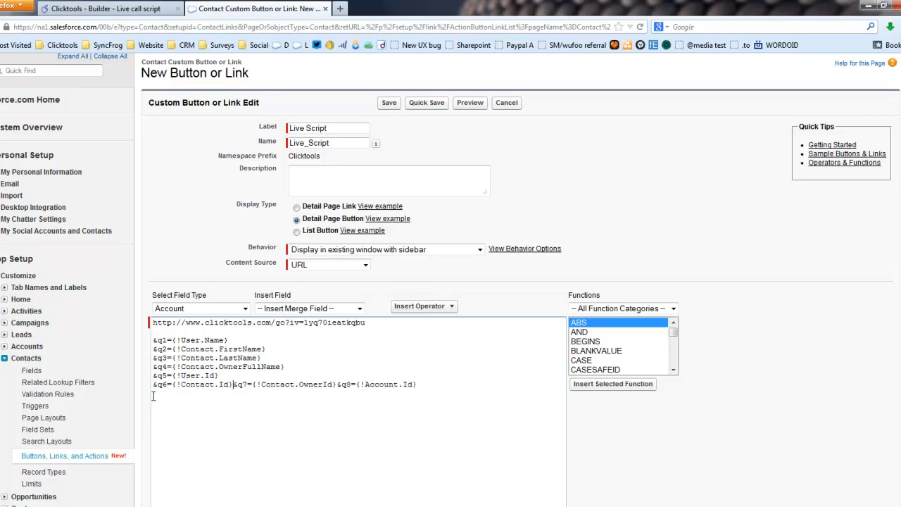
click(153, 385)
key(BackSpace)
click(154, 376)
key(BackSpace)
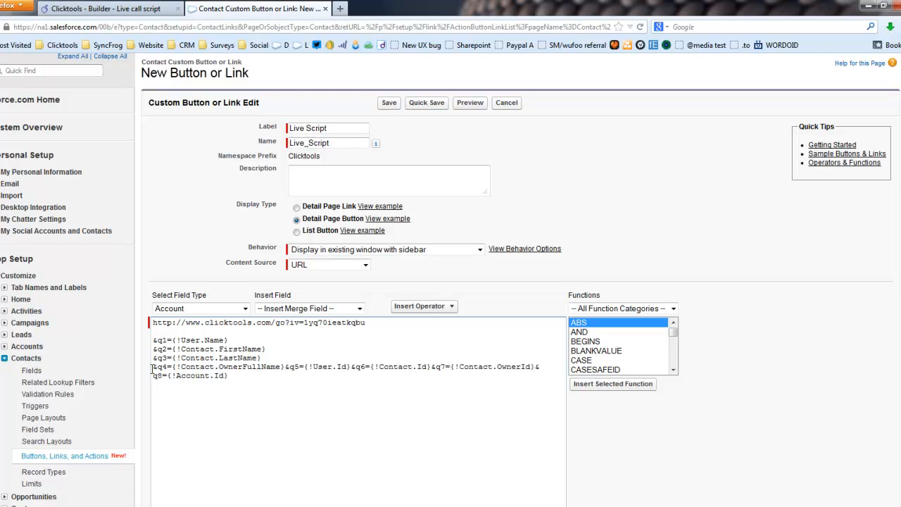
click(152, 367)
key(BackSpace)
click(152, 358)
key(BackSpace)
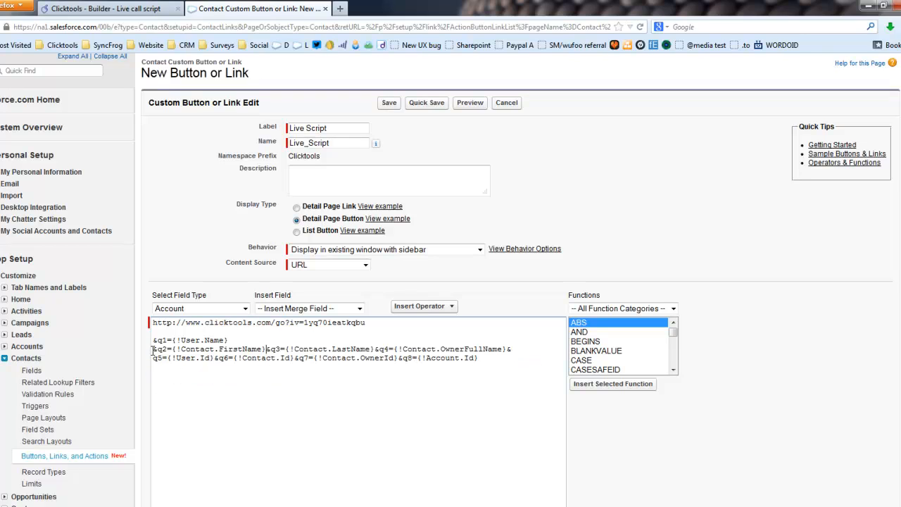
click(152, 350)
key(BackSpace)
key(BackSpace)
key(BackSpace)
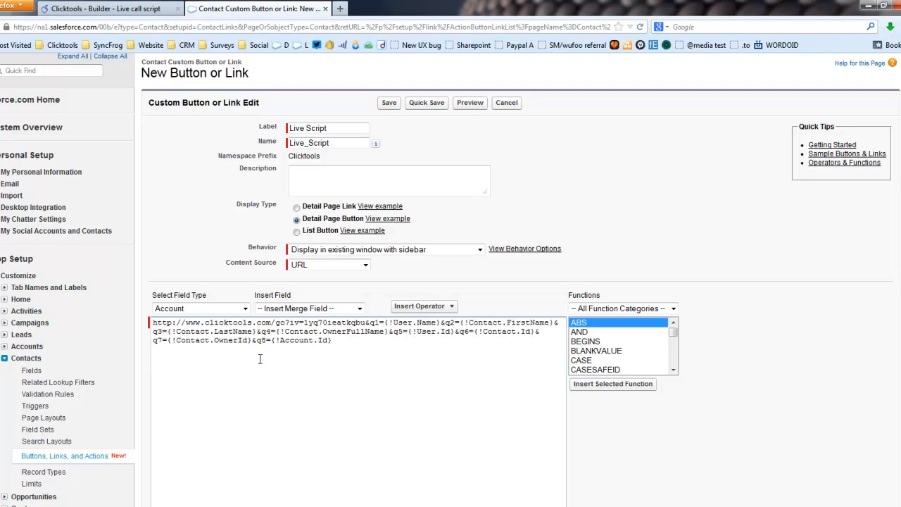
Step: Save the Live Script custom button and open the list of Contact page layouts
click(390, 103)
click(565, 243)
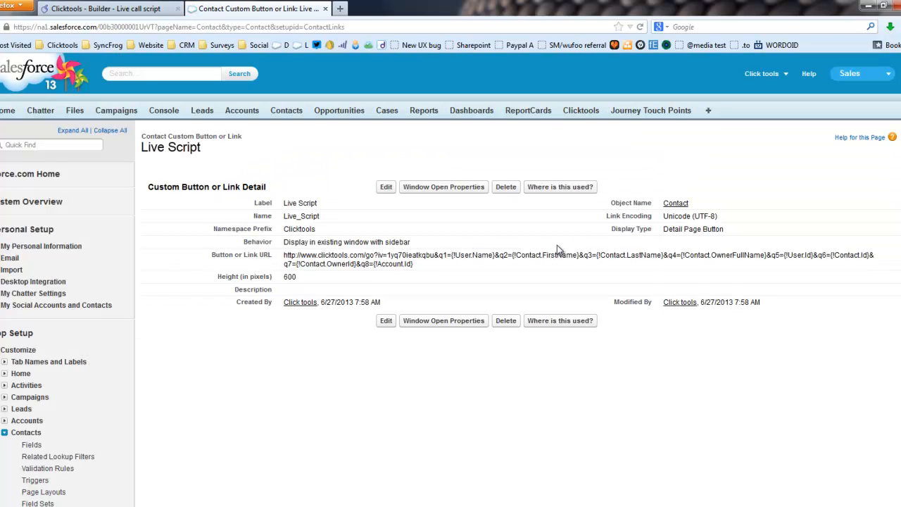
click(62, 498)
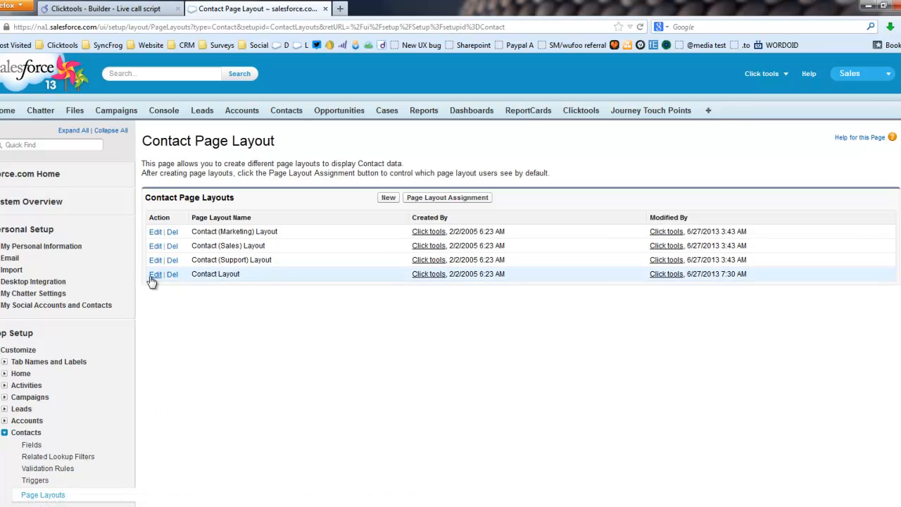
Step: Add the Live Script button to the custom buttons of the Contact Layout page layout and save the layout
click(154, 274)
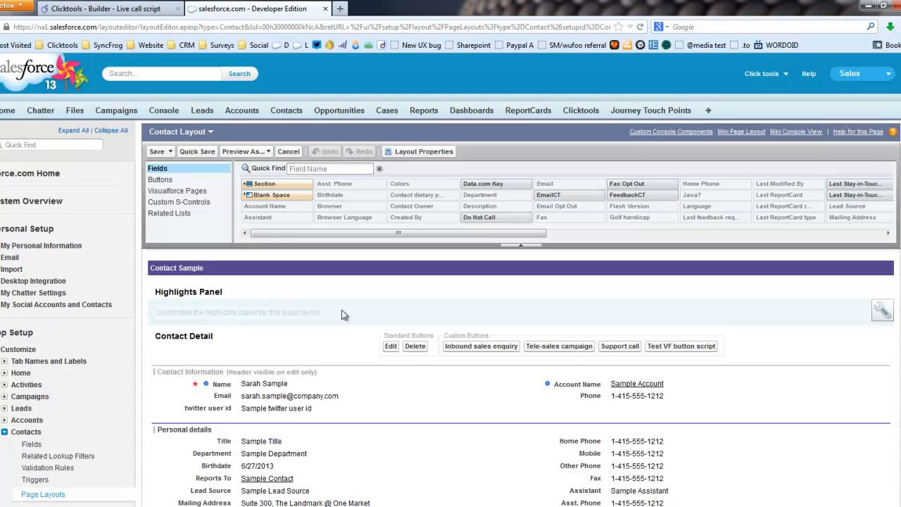
click(167, 180)
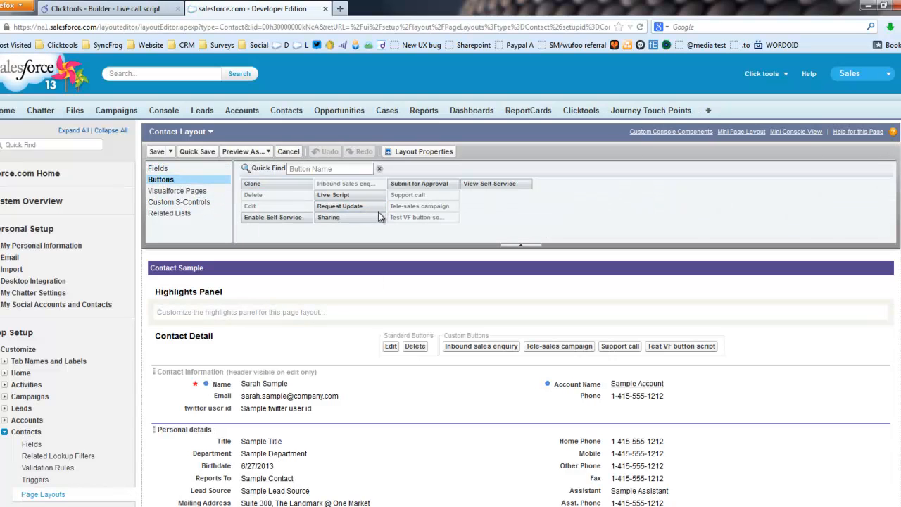
drag(332, 199, 443, 349)
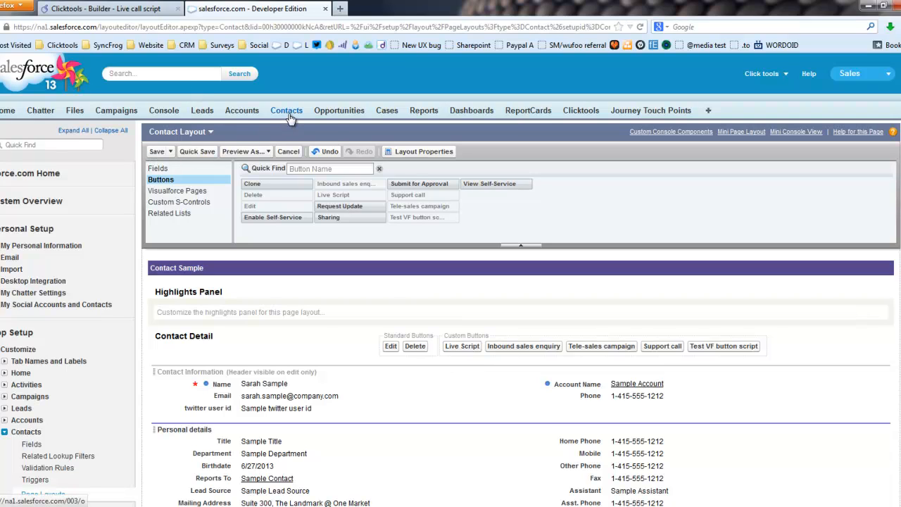
click(156, 151)
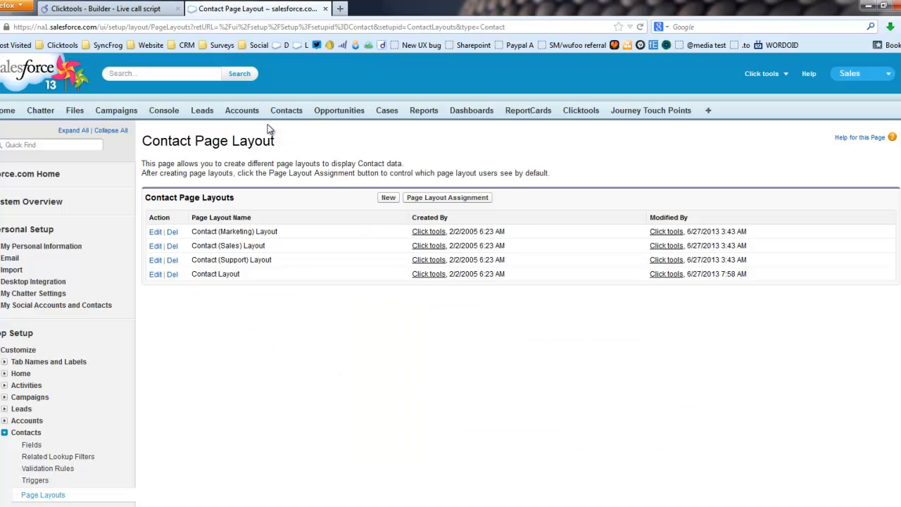
Step: Open the recent contact from DA Incorporated, launch Live Script from the record, and check the caller name in the greeting
click(288, 113)
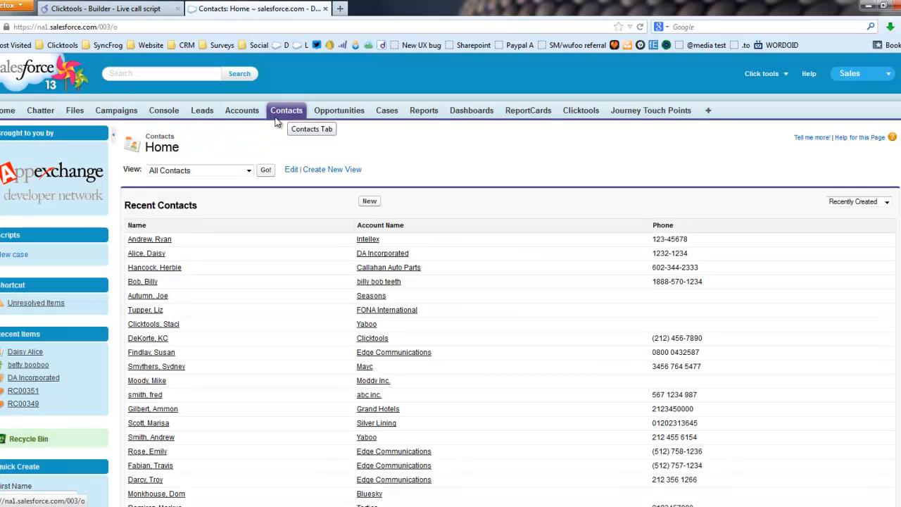
click(149, 255)
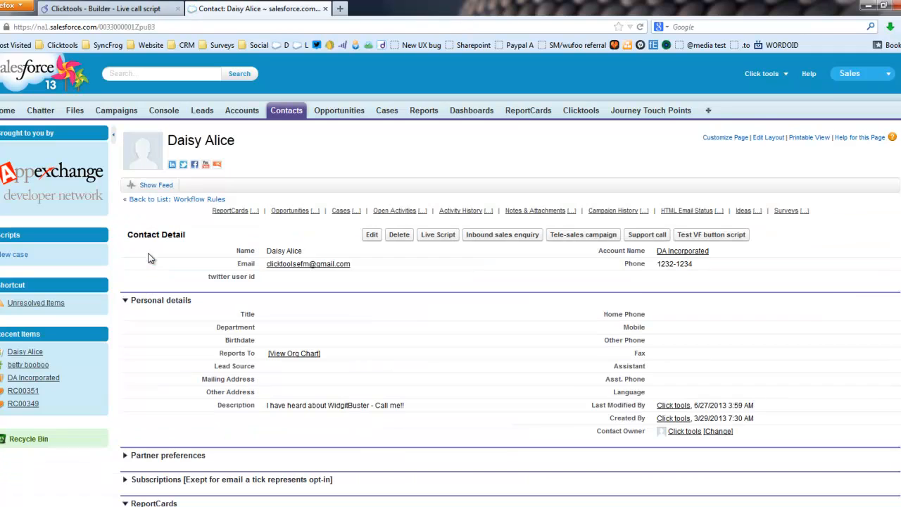
click(438, 235)
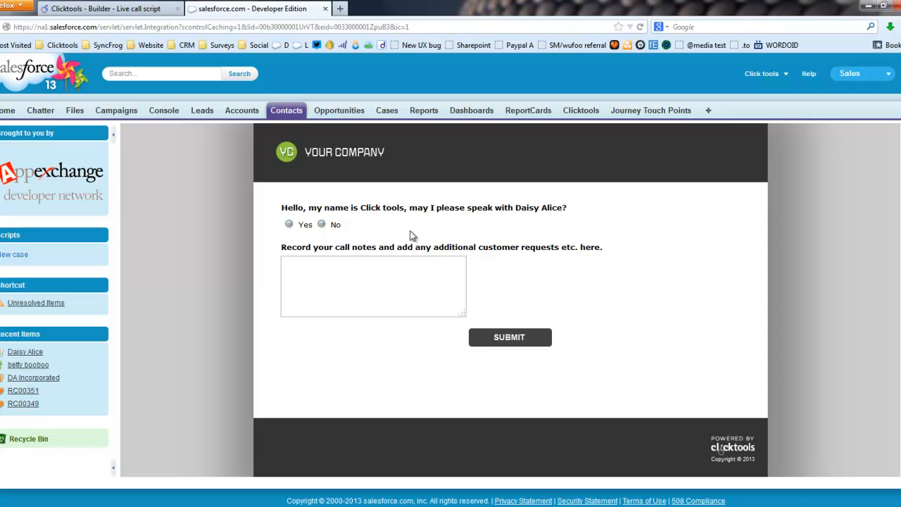
drag(360, 207, 402, 208)
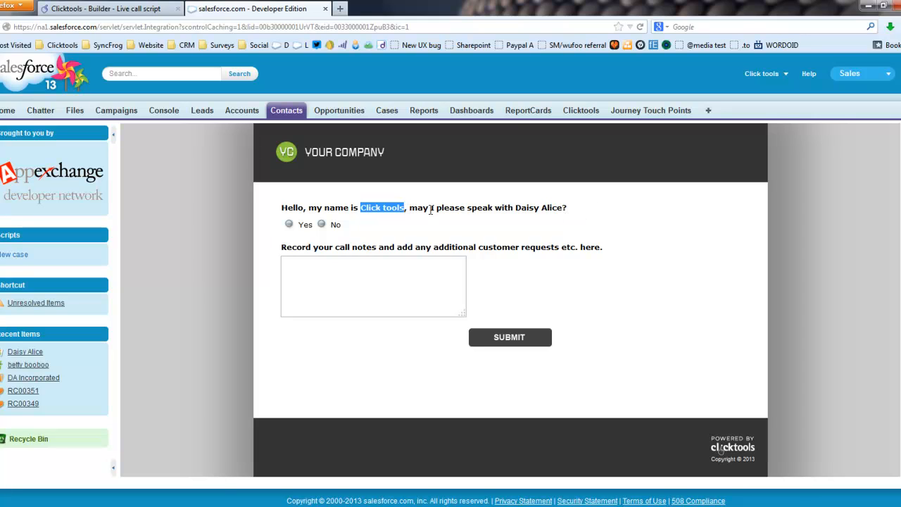
Step: Answer Yes to both script questions, record call notes about interest in SuperWidgit, available budget and calling now, and submit the script
click(303, 224)
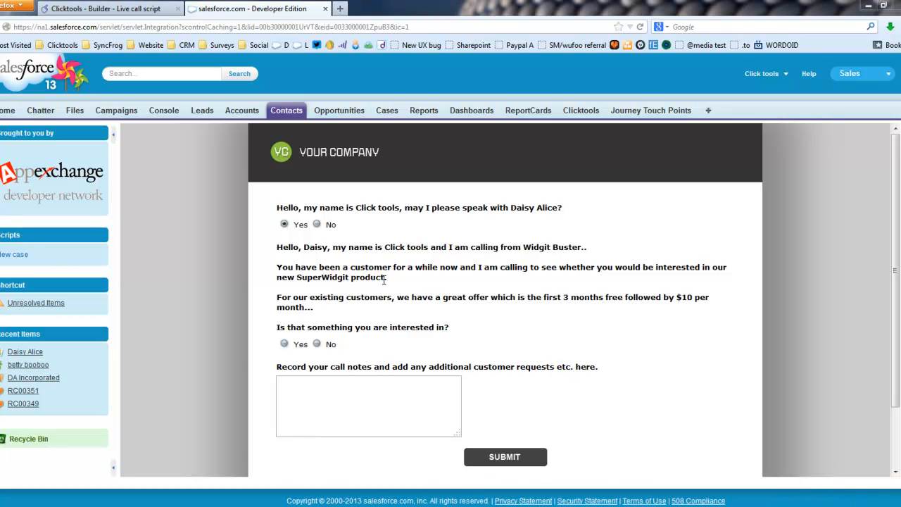
click(285, 344)
scroll(451, 339, down, 2)
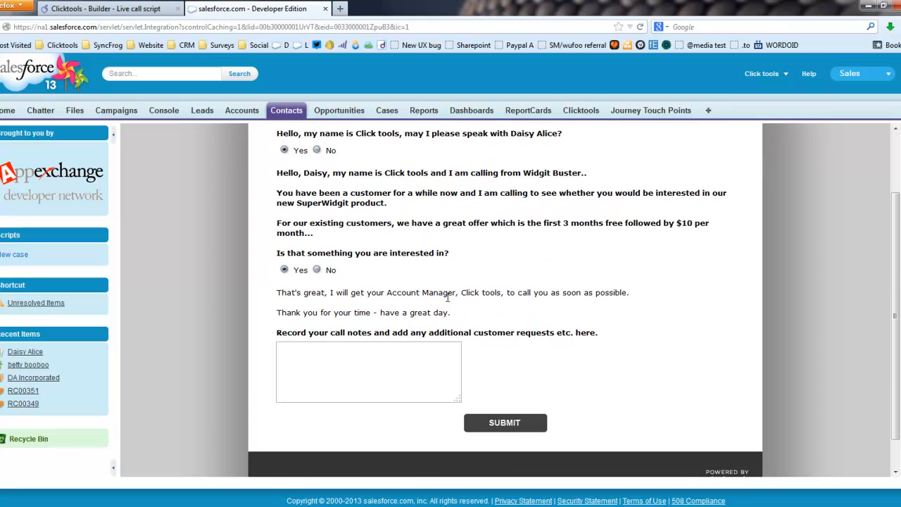
drag(460, 292, 516, 295)
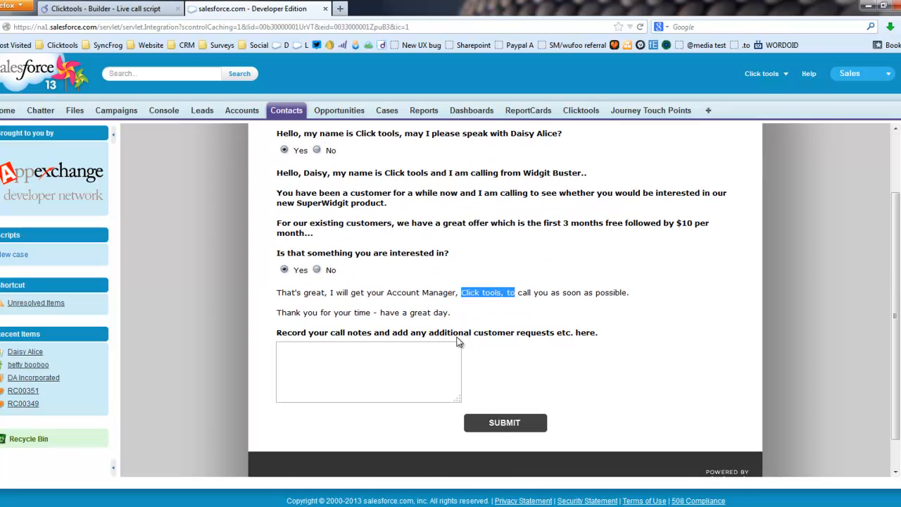
click(438, 348)
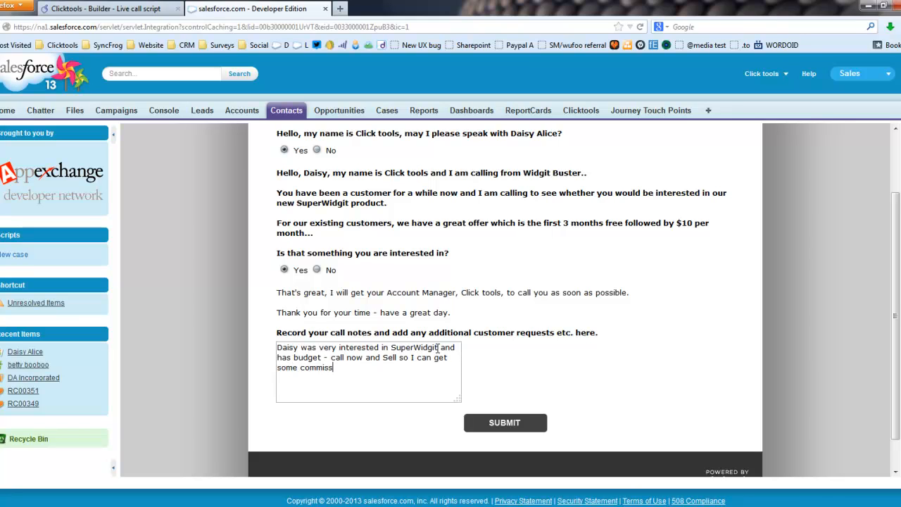
click(493, 424)
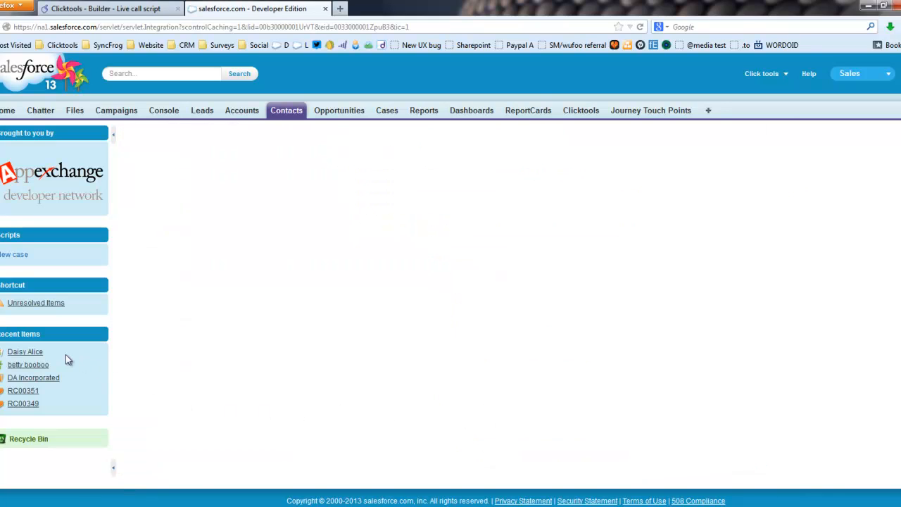
Step: Reopen the contact from the recent items, open its SuperWidgit opportunity, and close the task reminder window
click(24, 354)
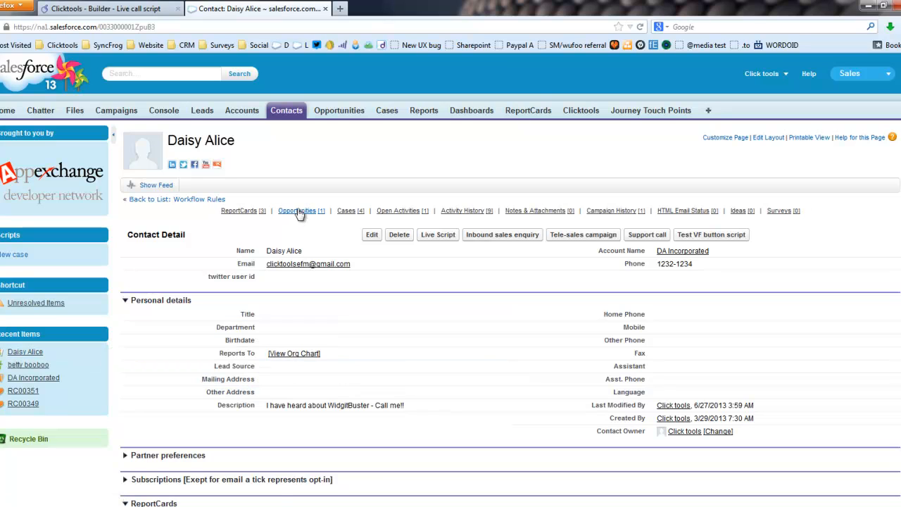
mouse_move(299, 212)
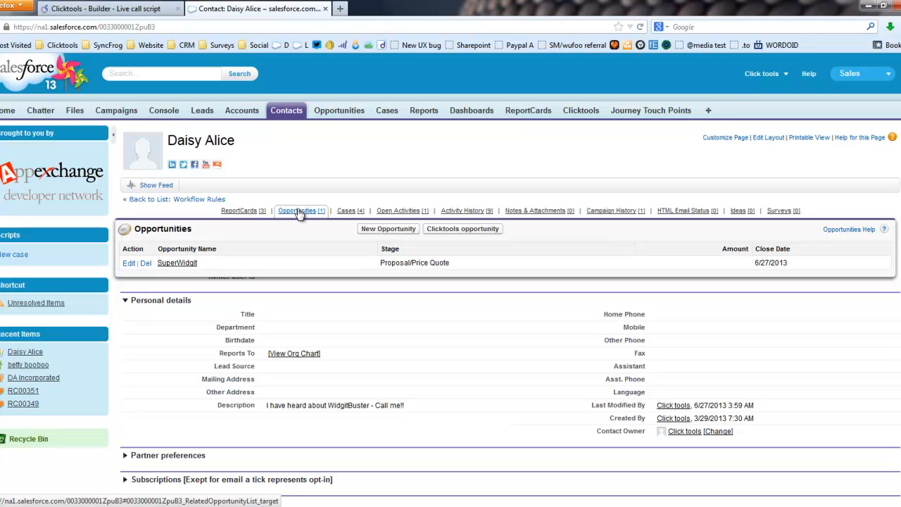
click(179, 262)
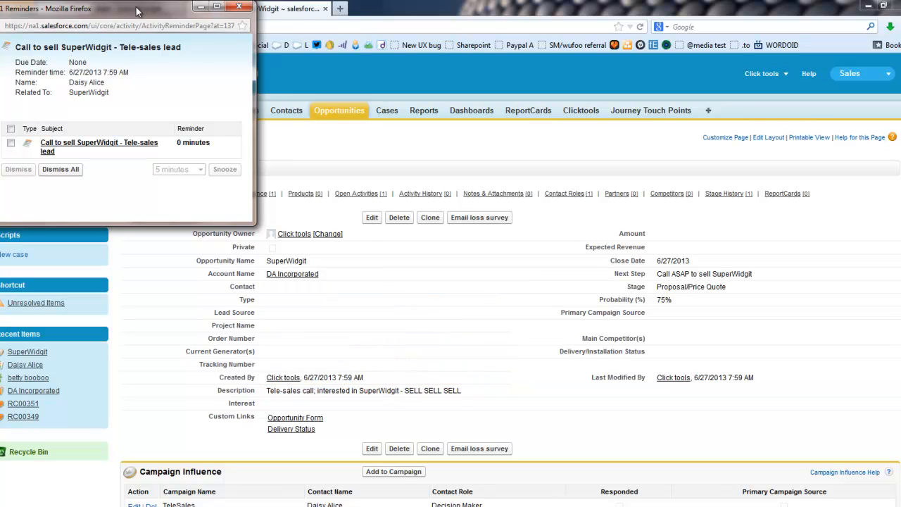
drag(134, 7, 155, 35)
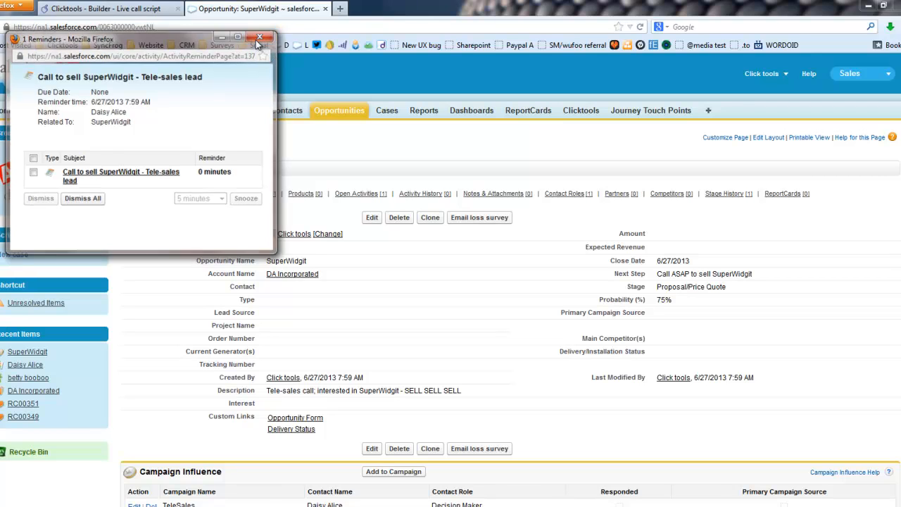
click(260, 37)
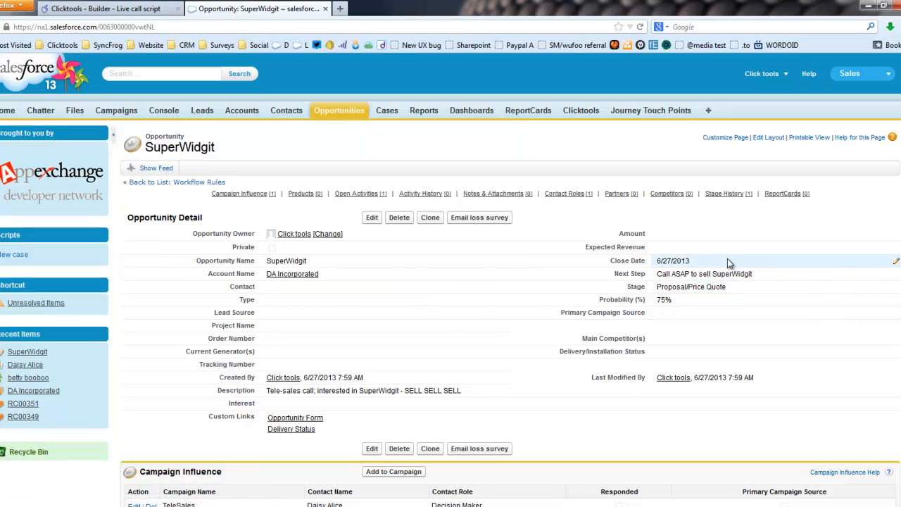
Step: Review the SuperWidgit opportunity's campaign influence, open activities and contact roles
scroll(727, 258, down, 3)
scroll(816, 380, down, 4)
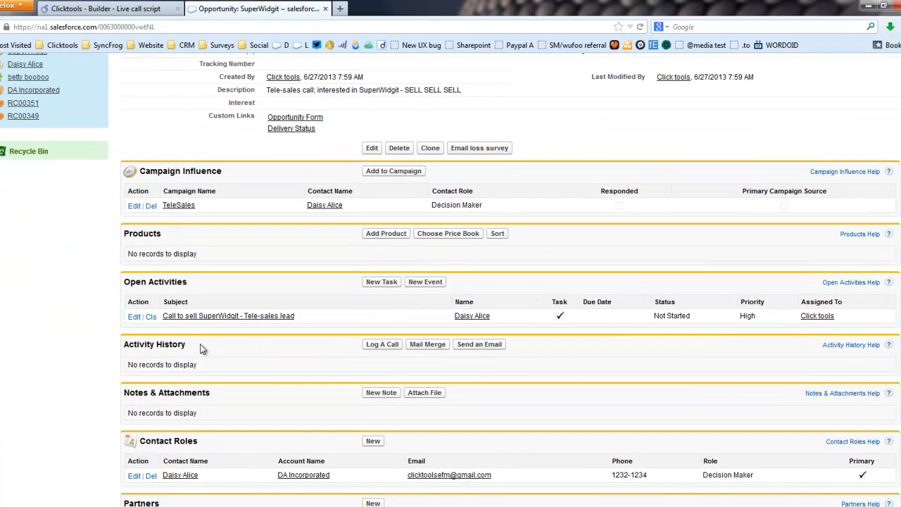
drag(164, 323, 308, 325)
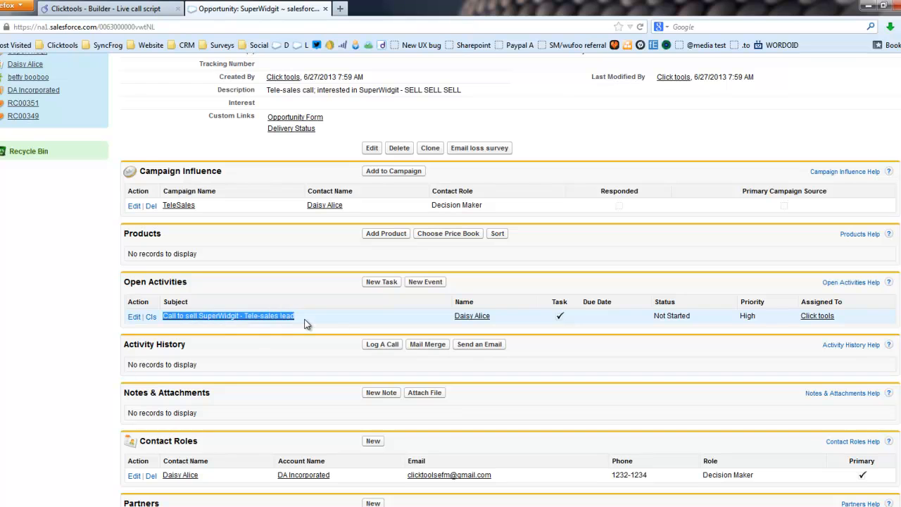
scroll(303, 330, down, 3)
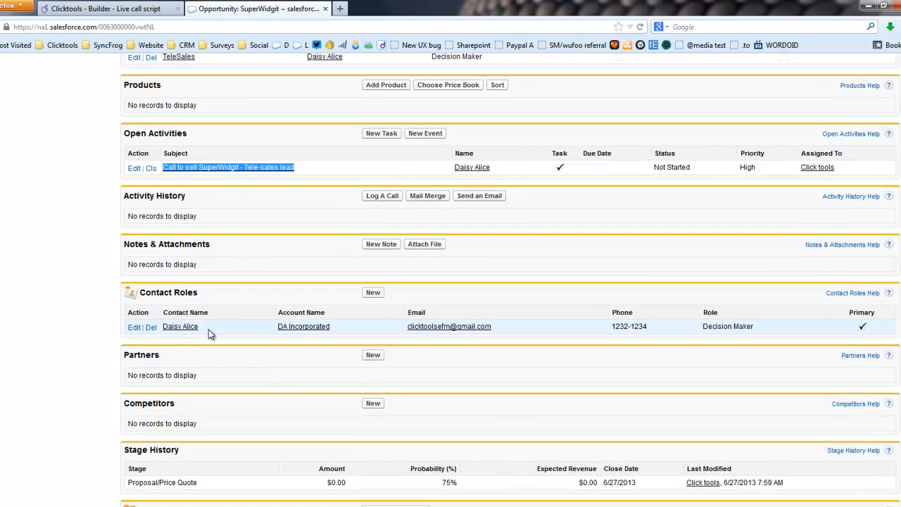
scroll(209, 329, up, 6)
scroll(208, 329, up, 3)
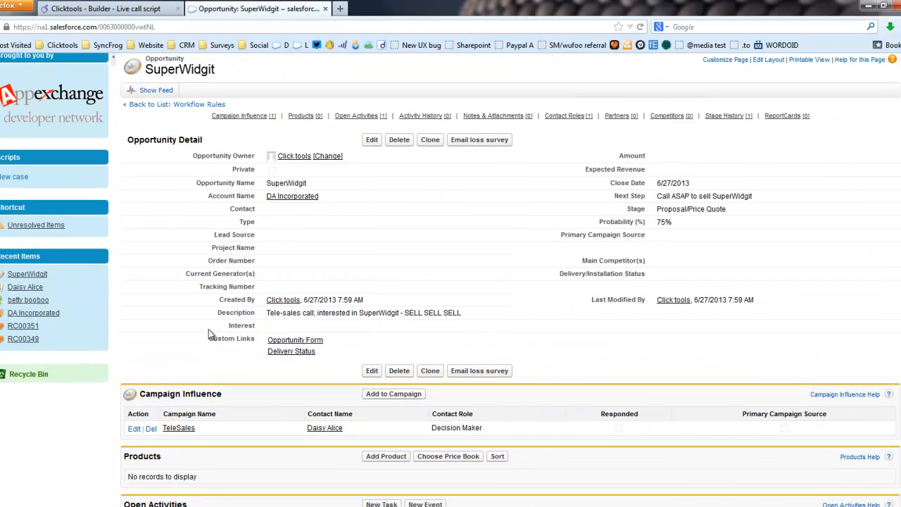